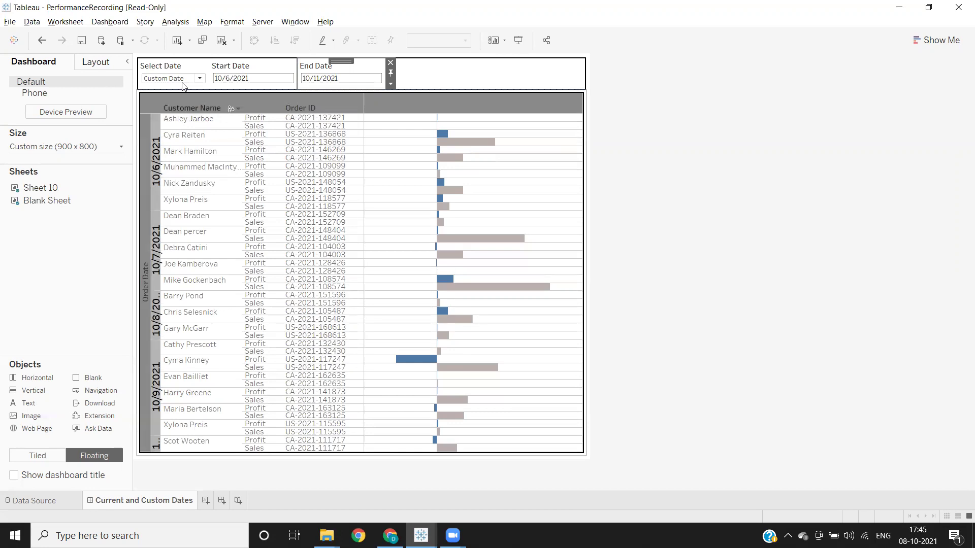
Set the Start Date on the Current and Custom Dates dashboard to 10/8/2021
click(235, 79)
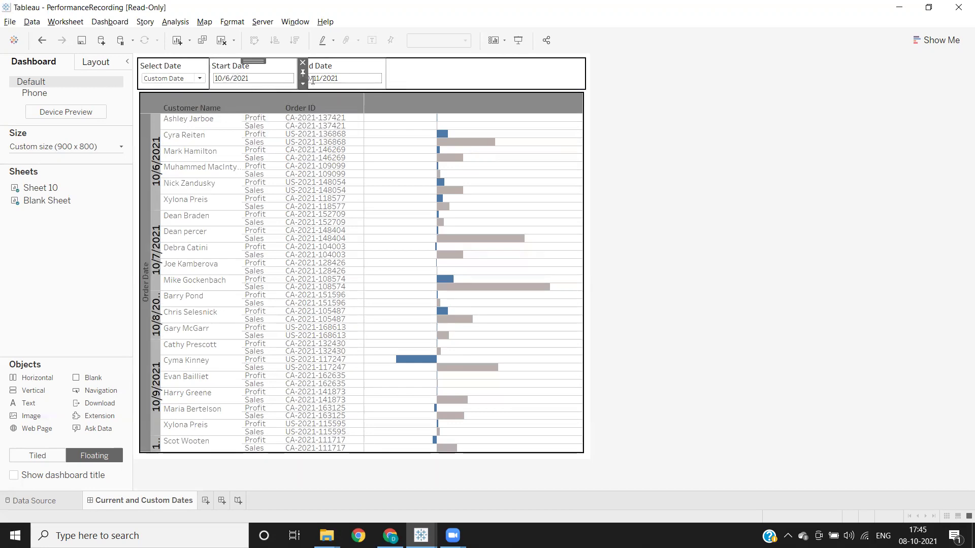
click(273, 83)
click(284, 141)
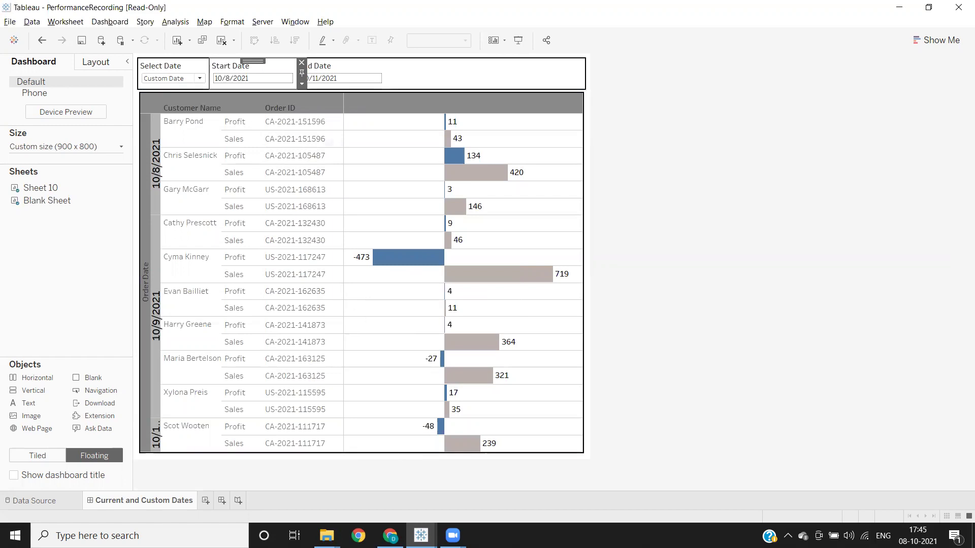
Switch to the other open Tableau workbook and add a new worksheet to it
mouse_move(421, 535)
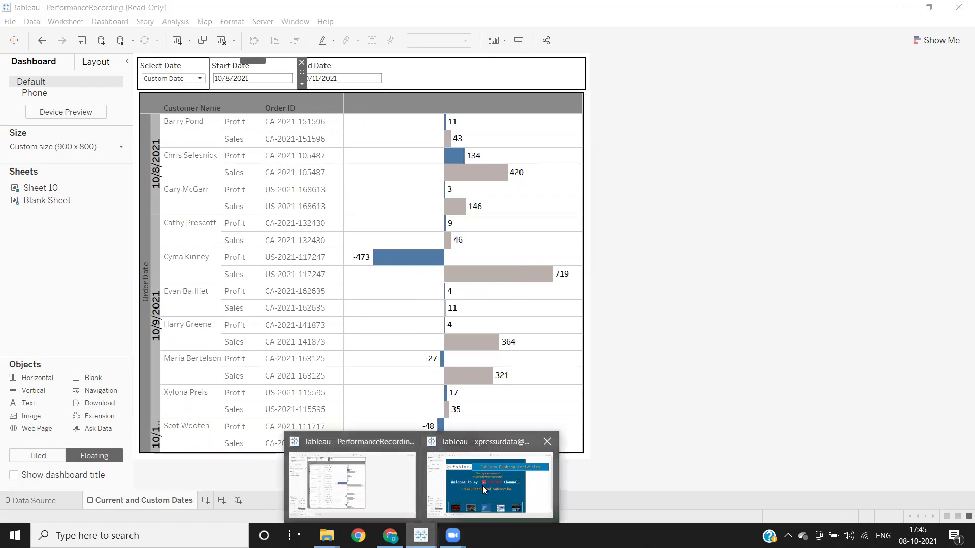
click(482, 485)
click(216, 502)
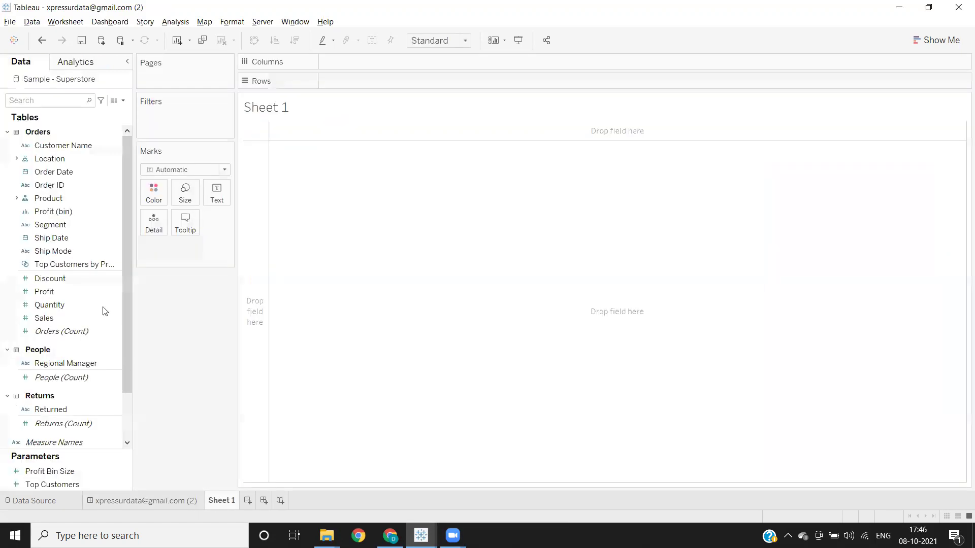
Start a new parameter named Select Date with the Integer data type
click(123, 100)
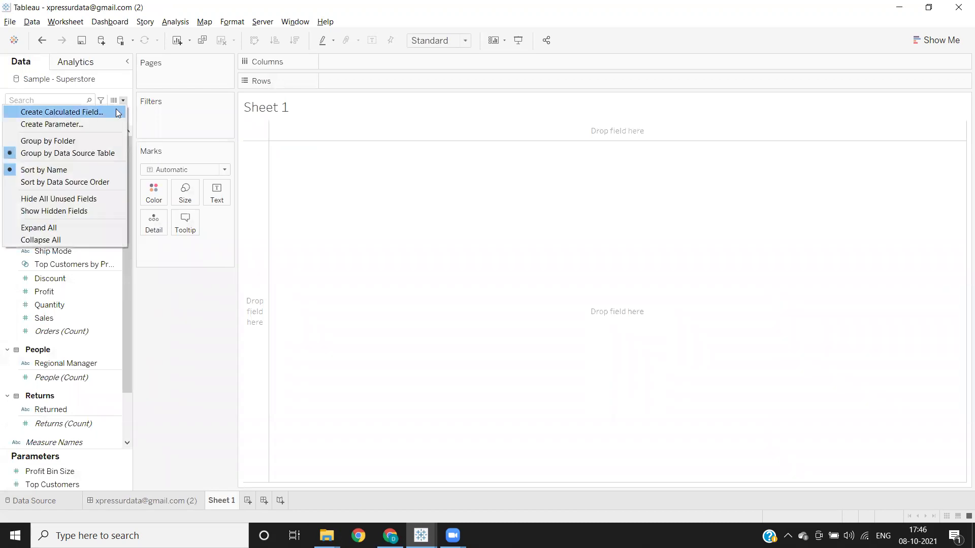
click(106, 124)
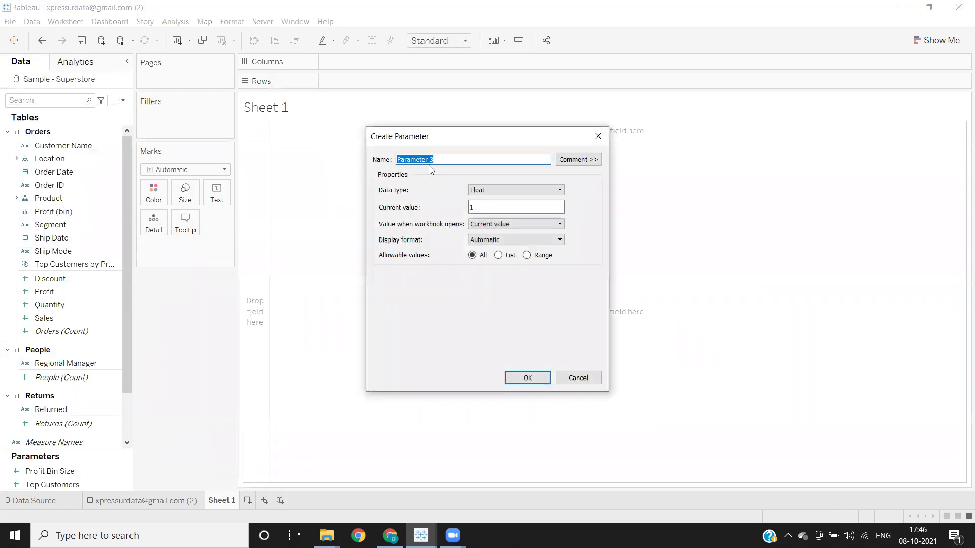
text(Se)
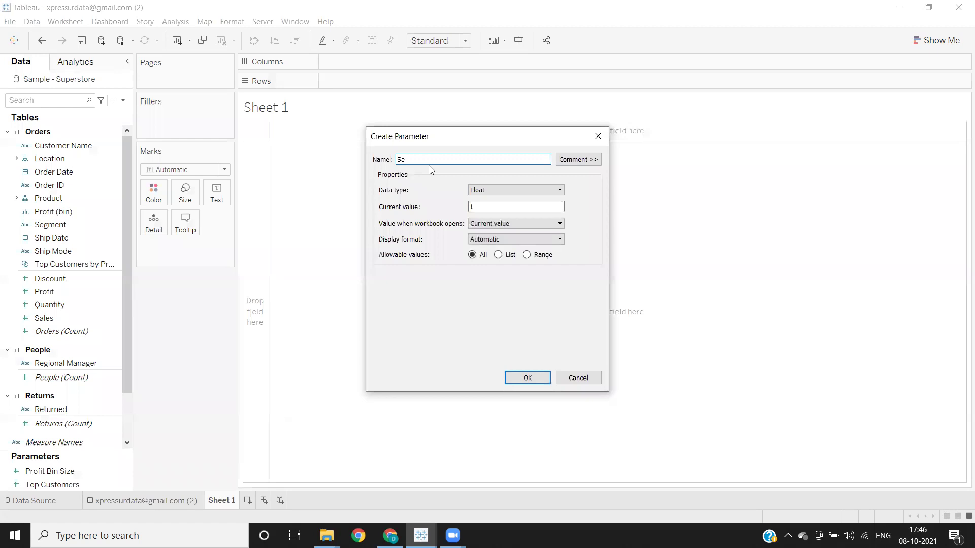
text(lect Date)
click(495, 189)
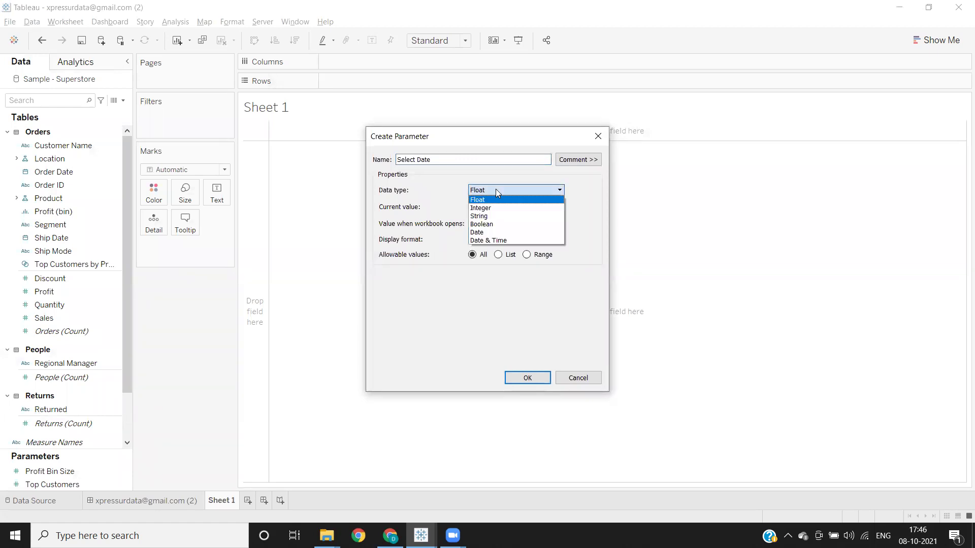
click(483, 207)
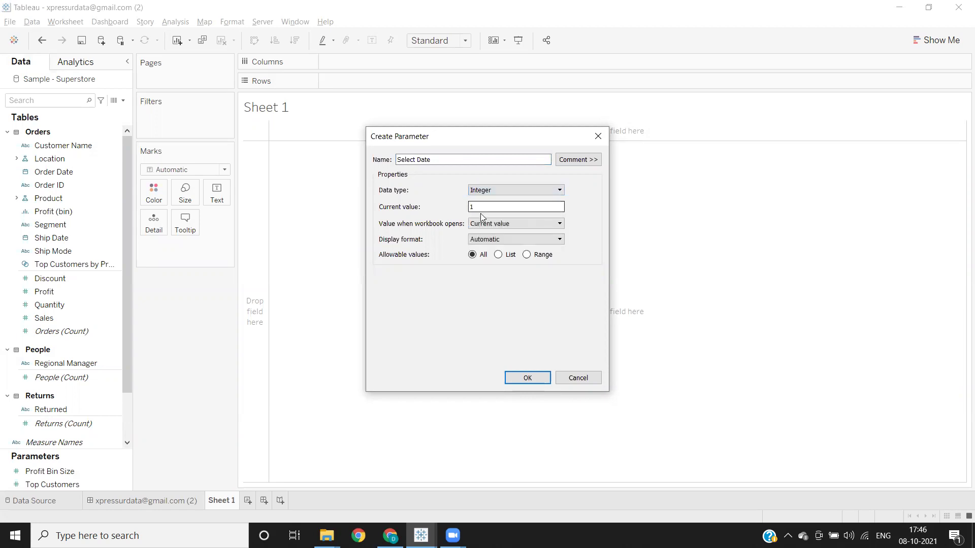
Restrict the parameter's allowable values to a list and enter the values 1 and 2
click(497, 255)
click(423, 303)
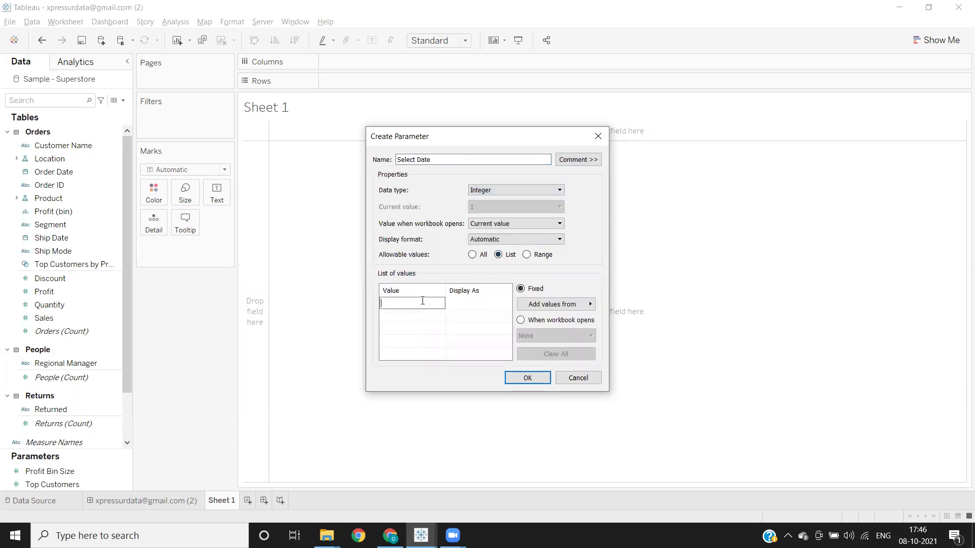
text(1)
key(Return)
click(408, 317)
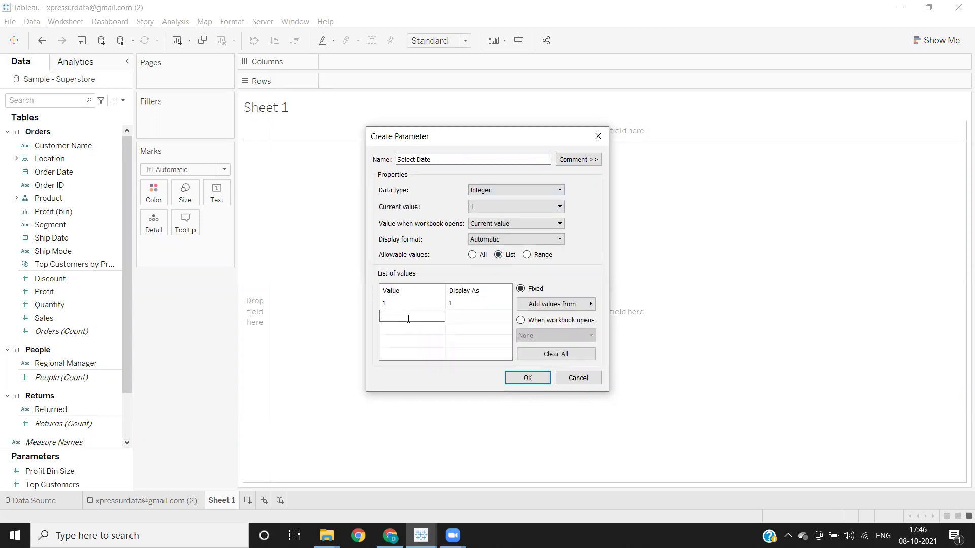
Display value 1 as Current Date and value 2 as Custom Date, then show the finished Select Date parameter on the sheet
click(454, 303)
click(454, 304)
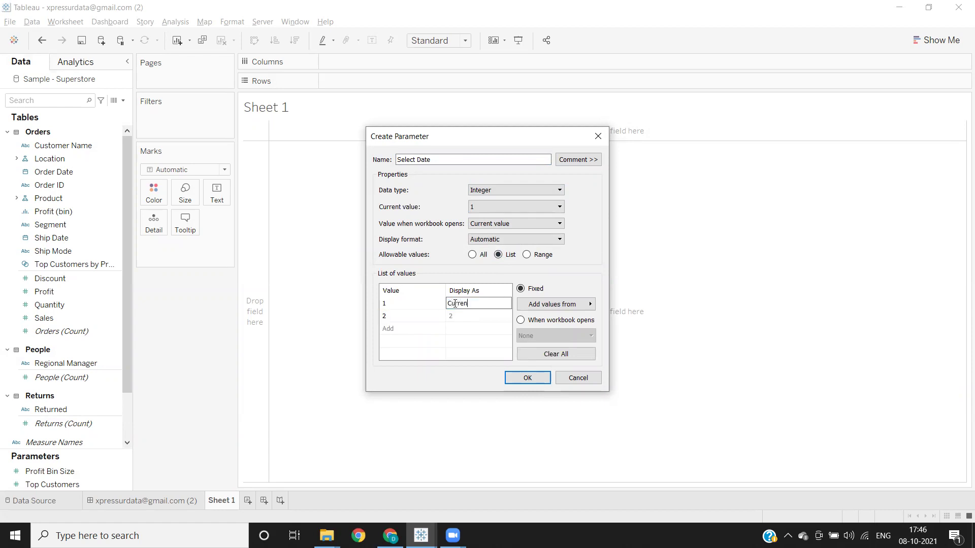
text(Current Date)
click(459, 317)
click(461, 315)
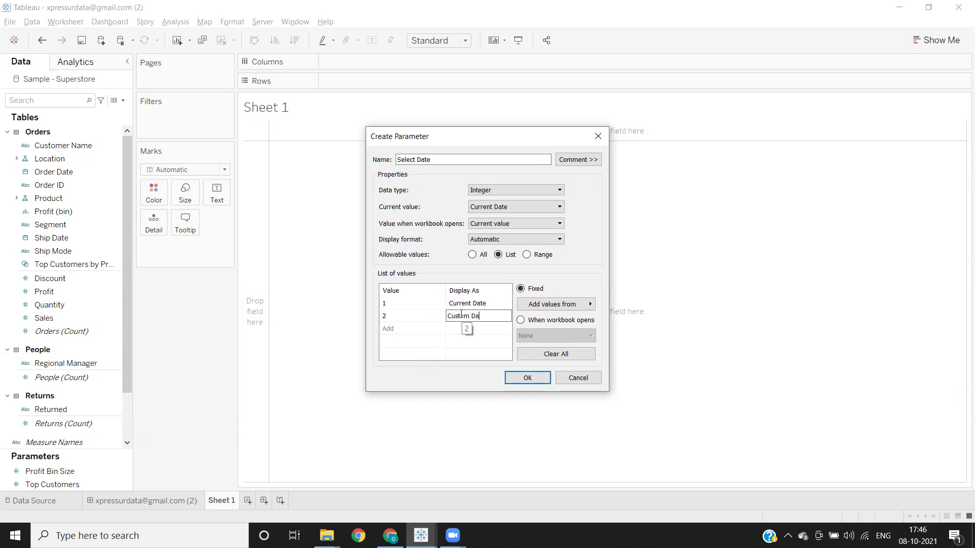
text(Custom Date)
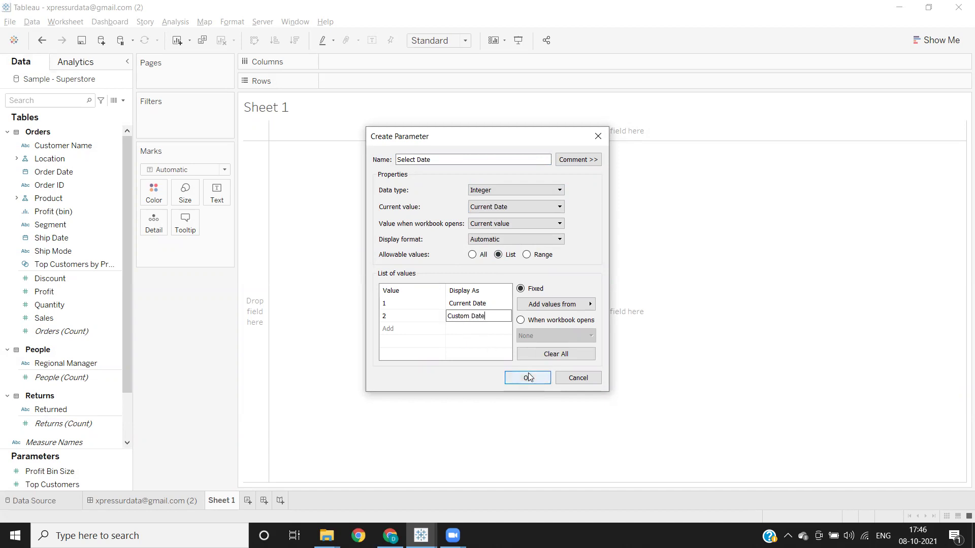
click(525, 377)
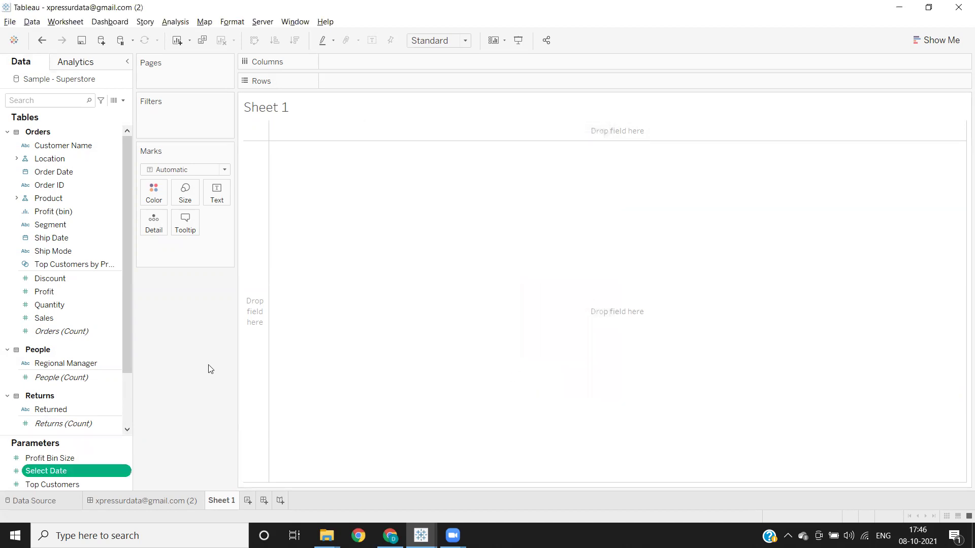
right_click(124, 469)
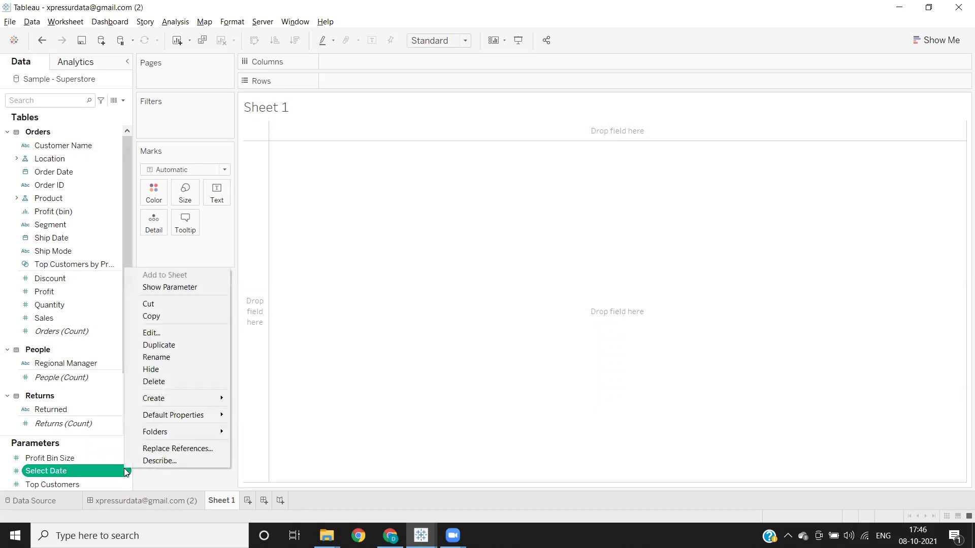
click(169, 287)
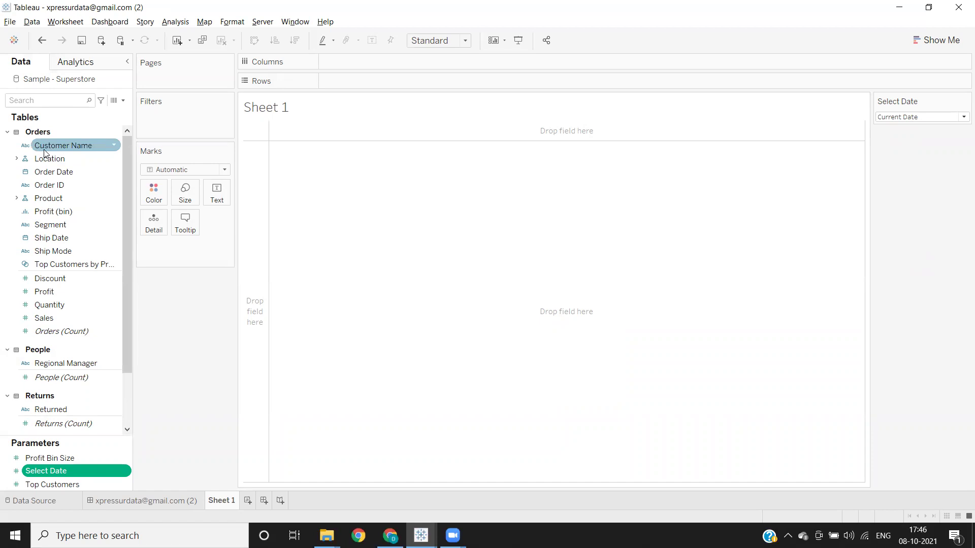
click(122, 101)
click(113, 111)
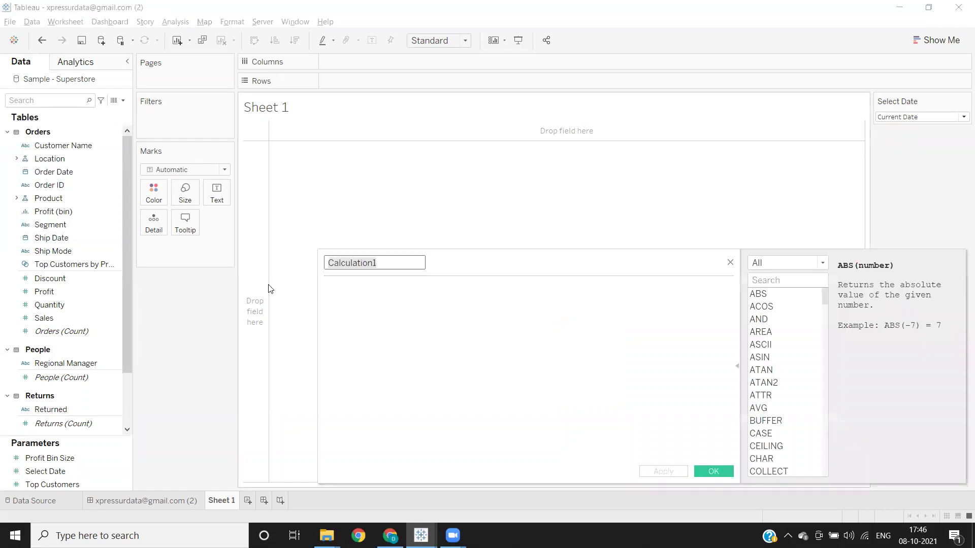
click(730, 263)
Place Order Date on the rows of the sheet as a discrete exact date
drag(53, 171, 380, 80)
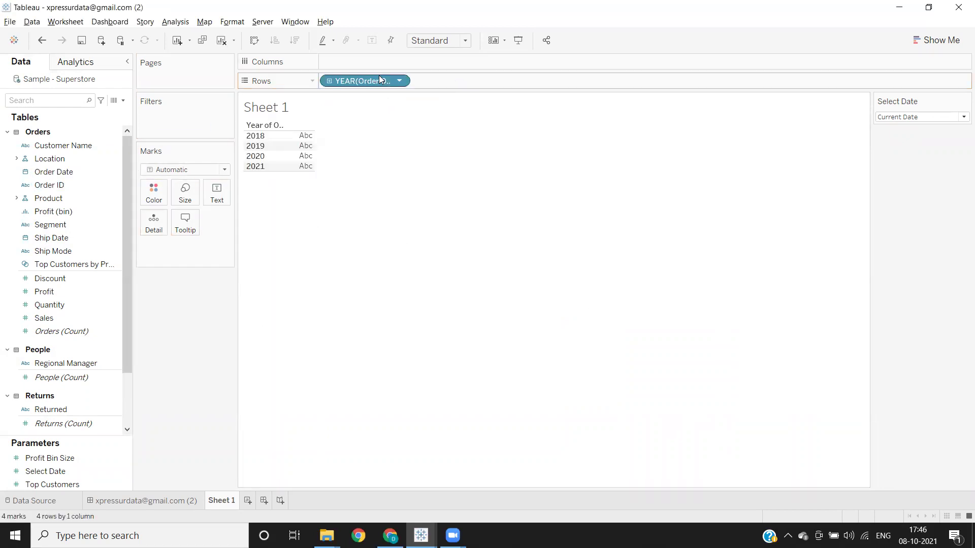
click(399, 82)
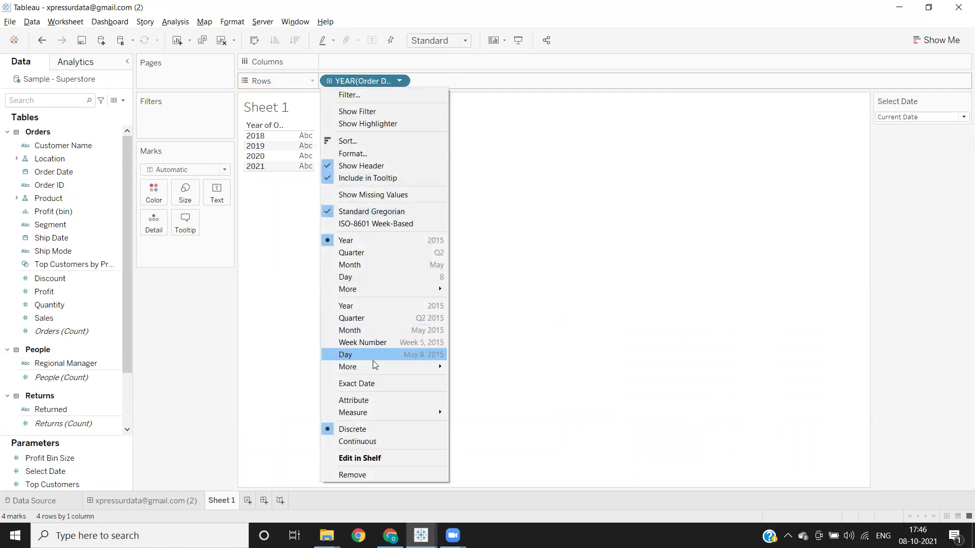
click(356, 384)
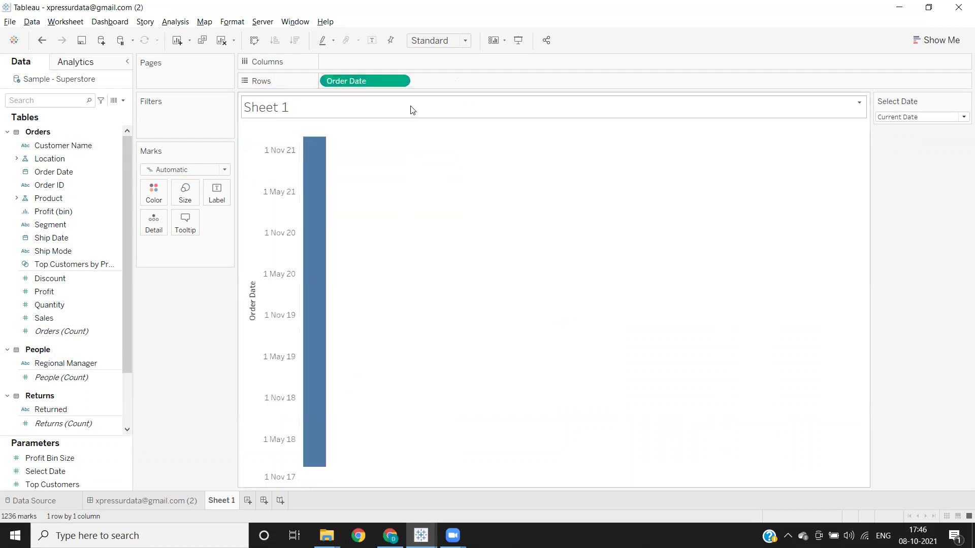
click(400, 82)
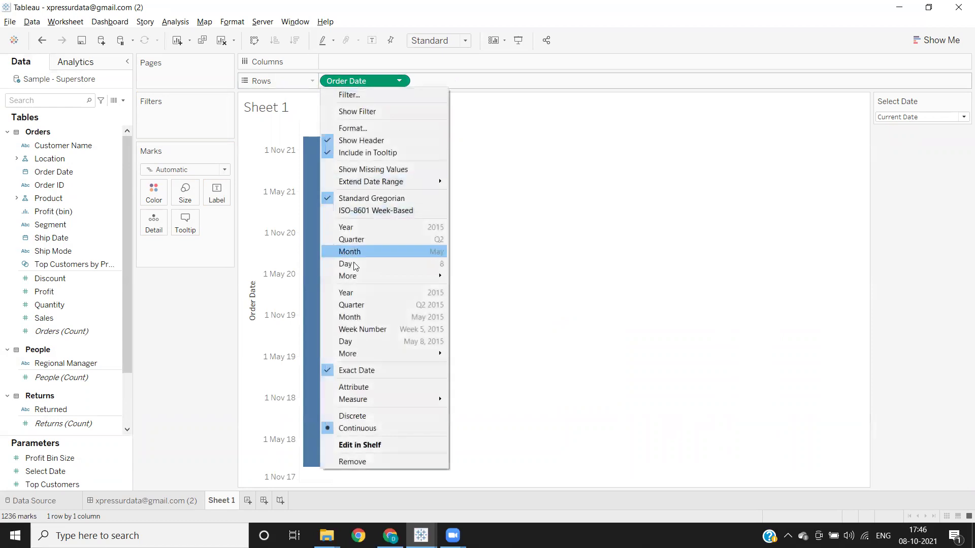
click(342, 416)
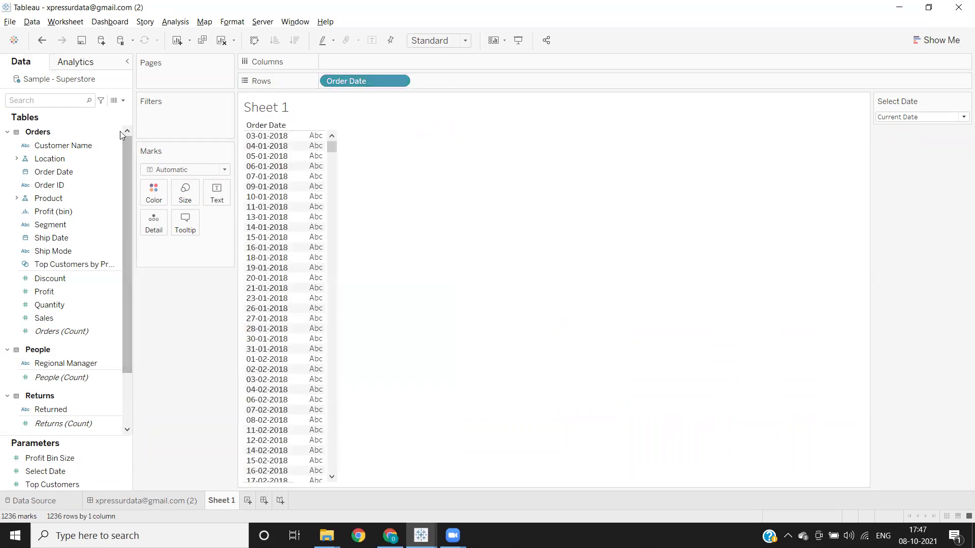
Start a new calculated field named P_Current Date
click(124, 101)
click(61, 112)
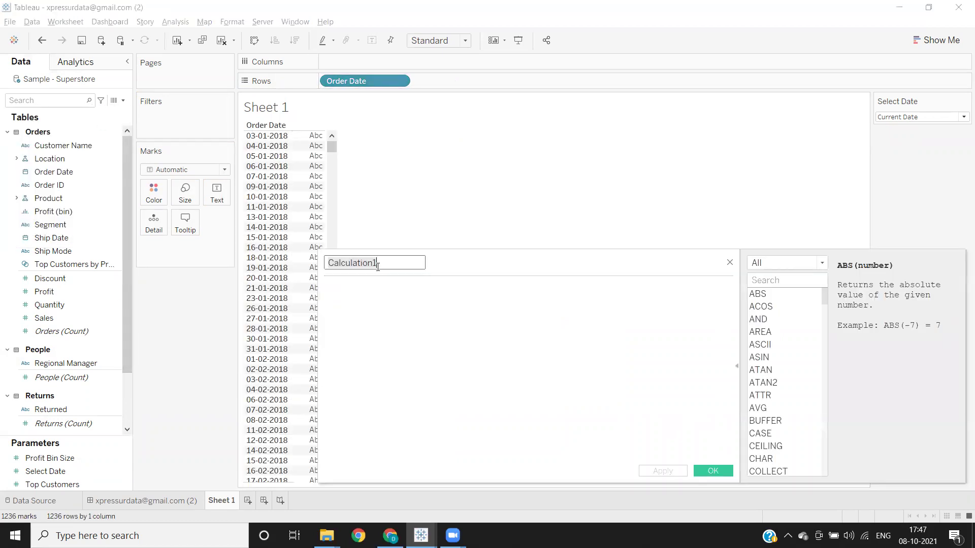
text(P)
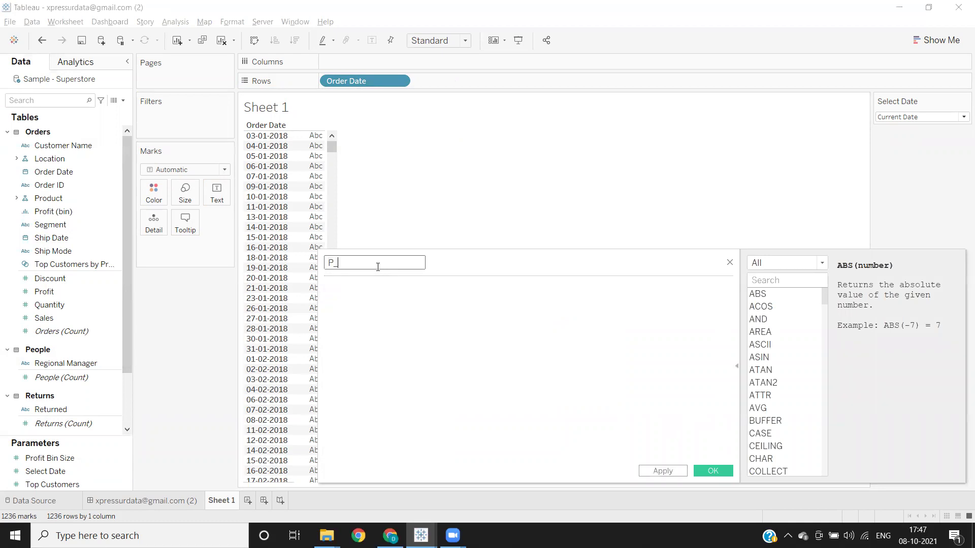
text(_Current Date)
click(378, 288)
text(to)
key(Return)
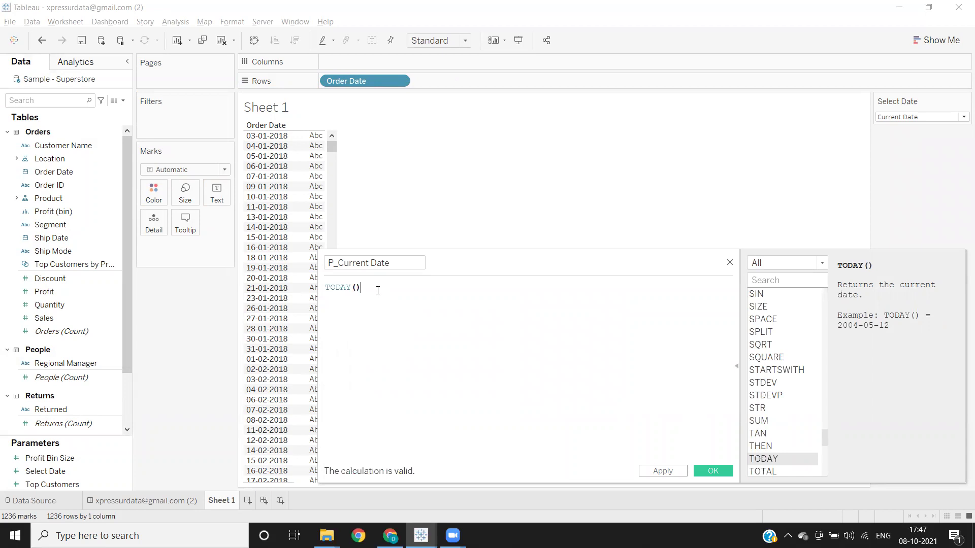
click(328, 288)
text(Order)
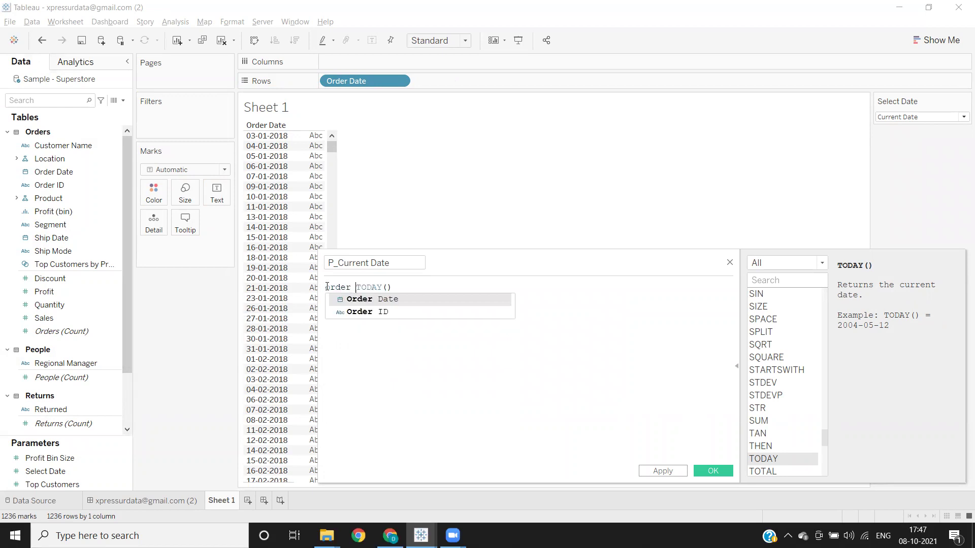
click(596, 292)
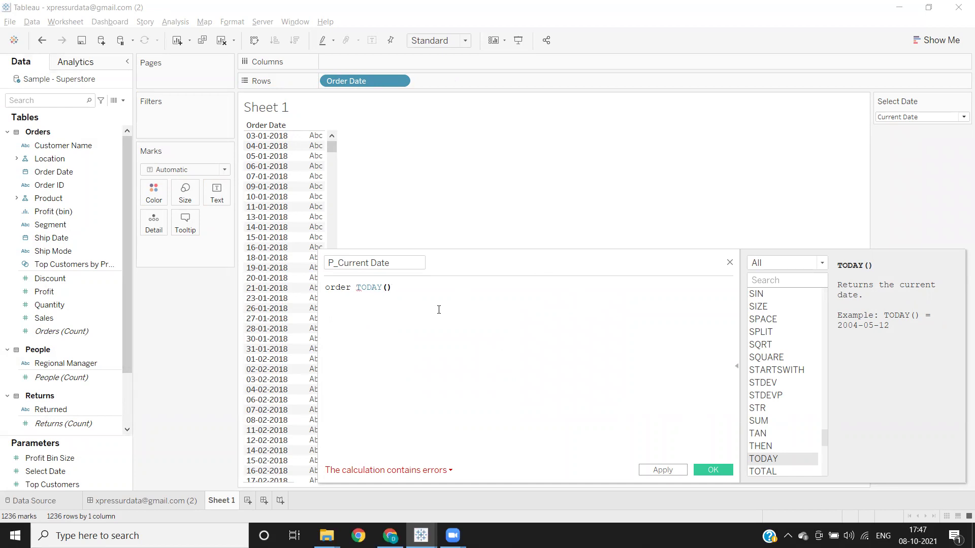
Define the P_Current Date formula as [Order Date]=TODAY() and save the calculated field
key(ctrl+a)
text(ord)
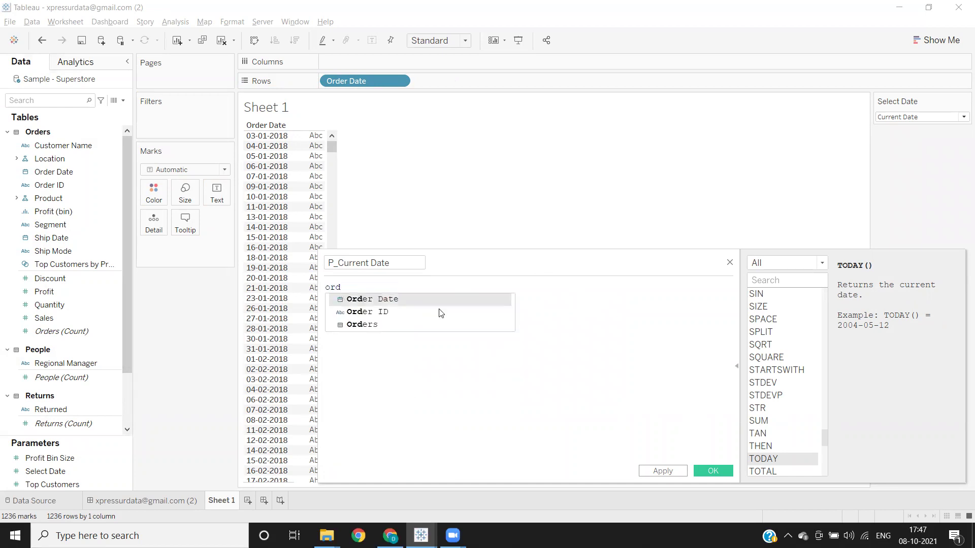
key(Return)
text(=to)
key(Return)
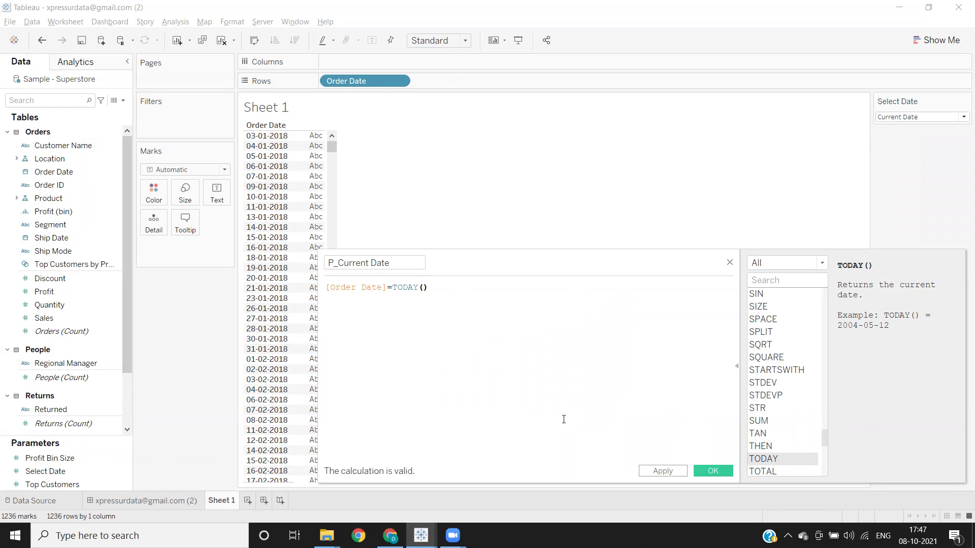
click(653, 471)
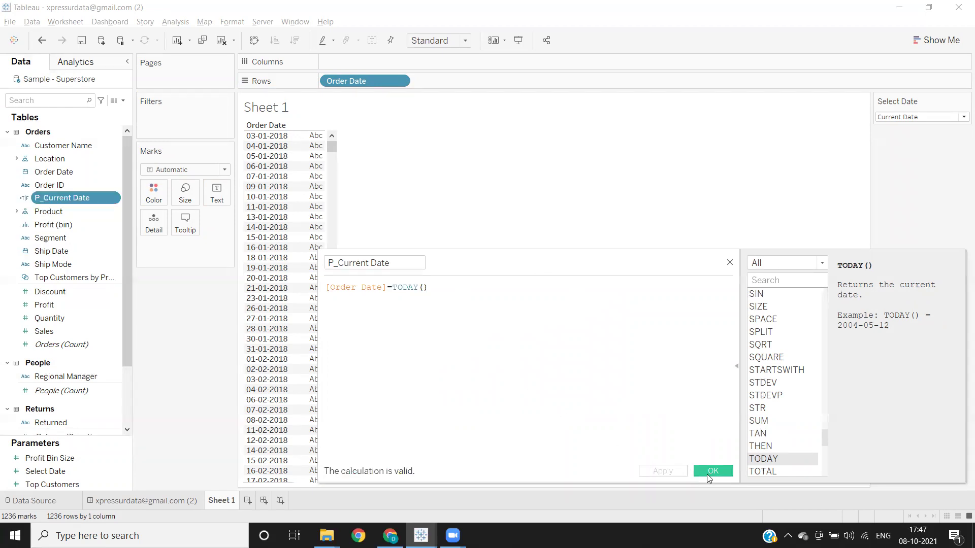
click(708, 472)
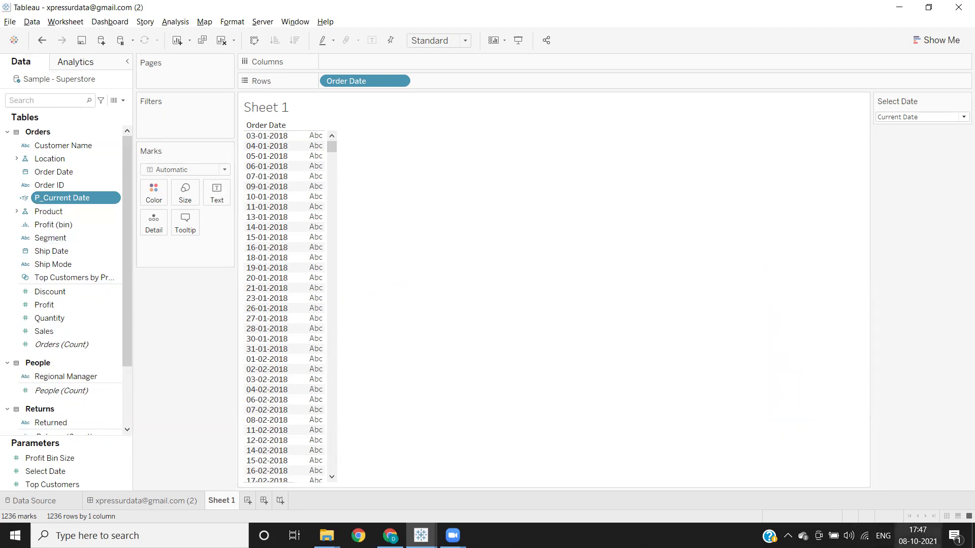
Filter the sheet by P_Current Date, keeping only the True value
drag(59, 198, 160, 119)
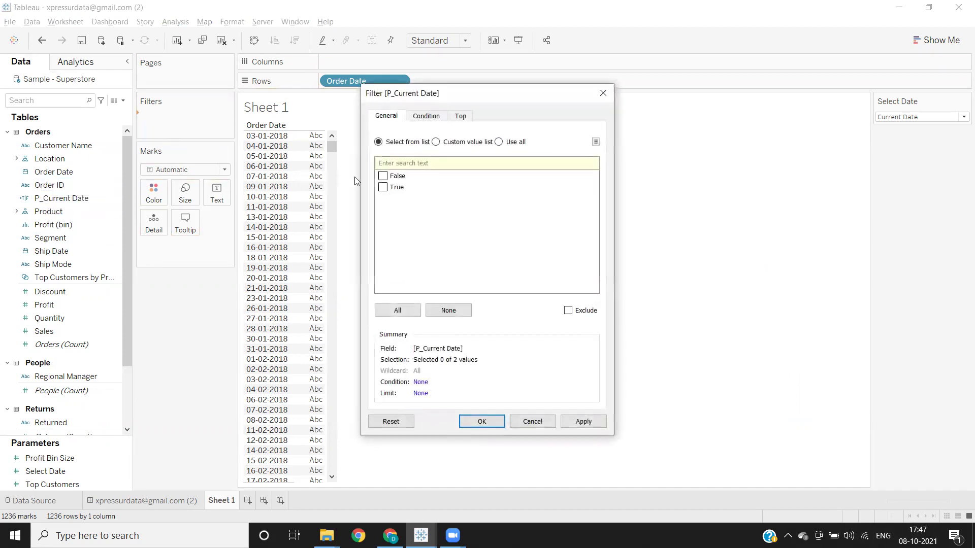
click(383, 187)
click(582, 422)
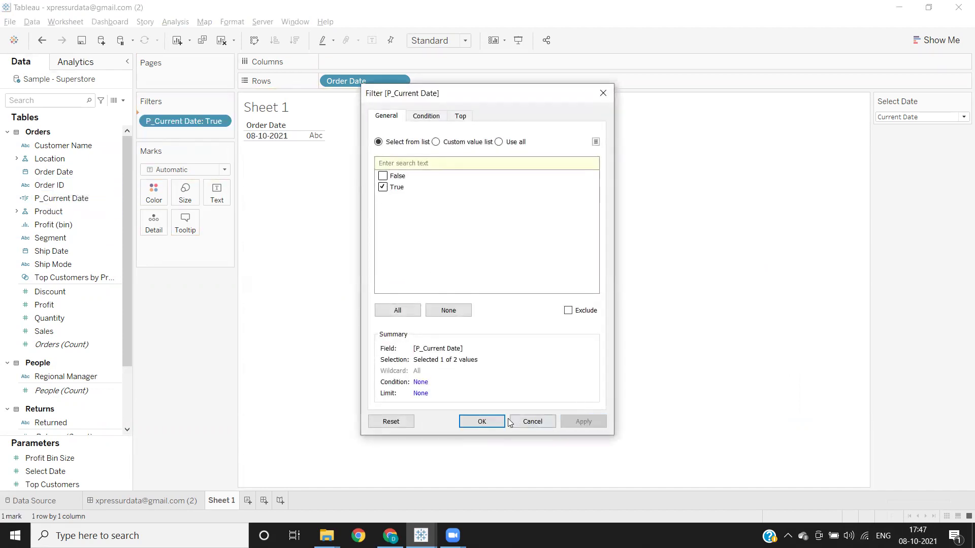
click(477, 422)
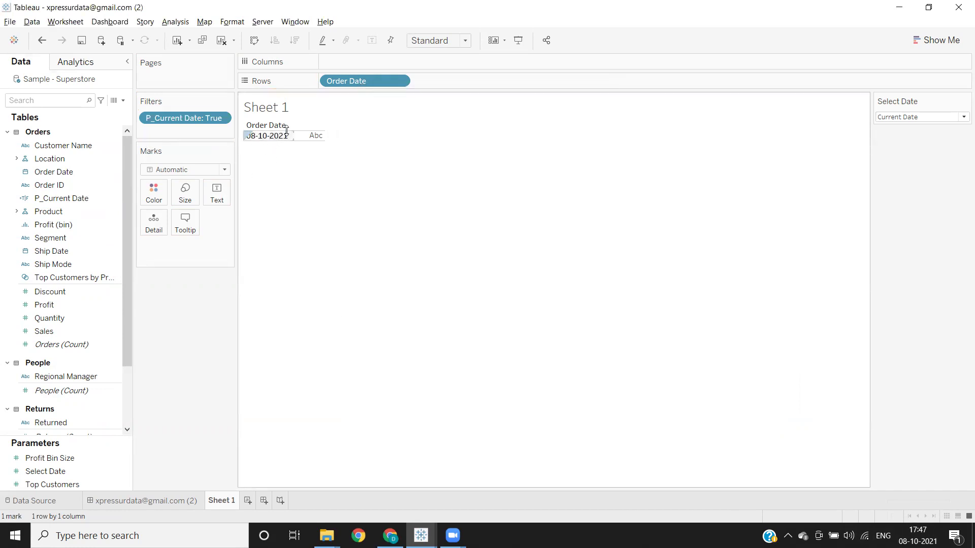
Remove the P_Current Date filter from the sheet and switch the Select Date parameter to Custom Date
drag(170, 124, 185, 347)
click(898, 116)
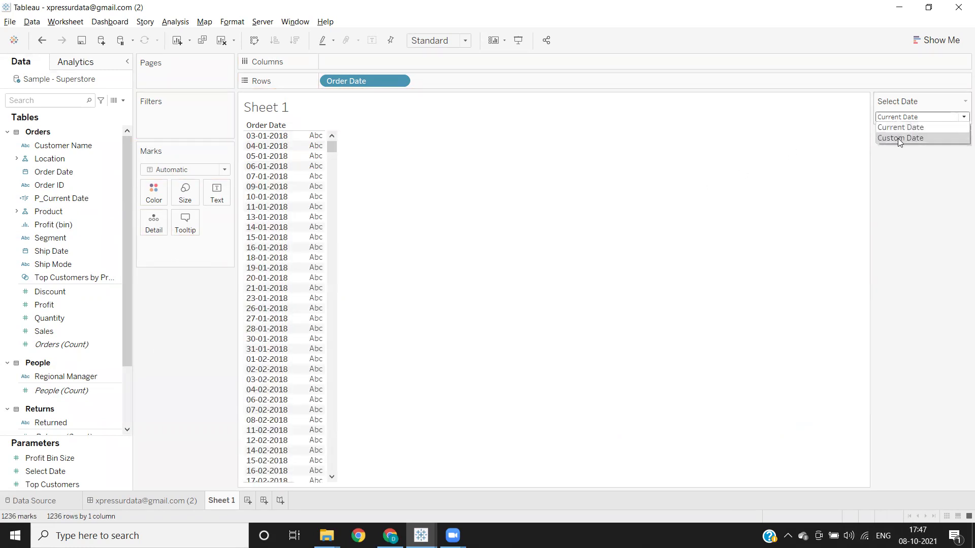
click(898, 138)
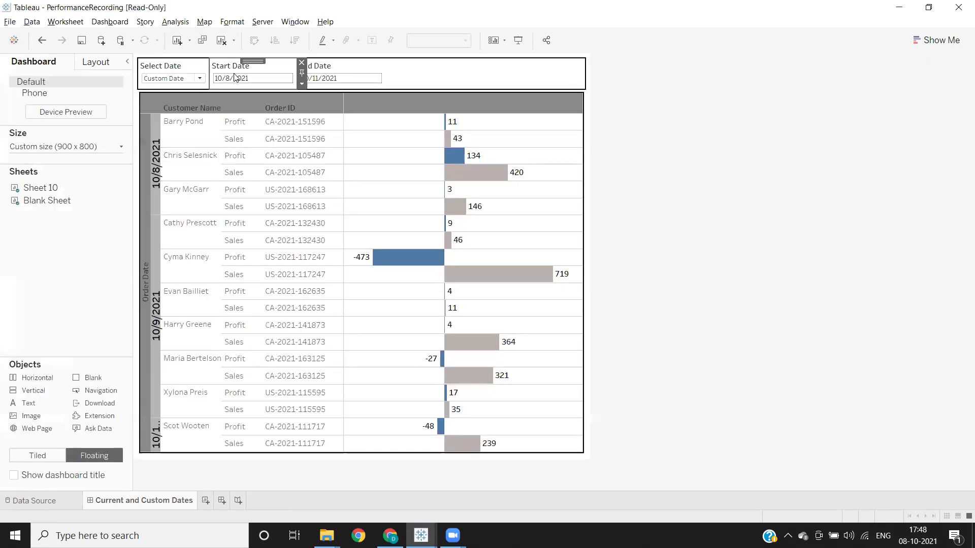
Examine the End Date calendar control in the finished Current and Custom Dates dashboard, and return to the working sheet
click(331, 80)
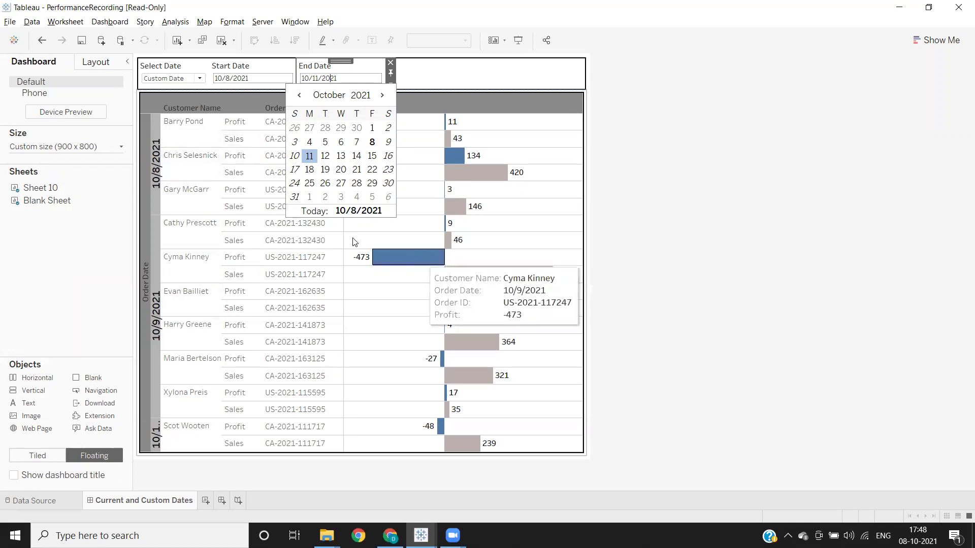
key(alt+Tab)
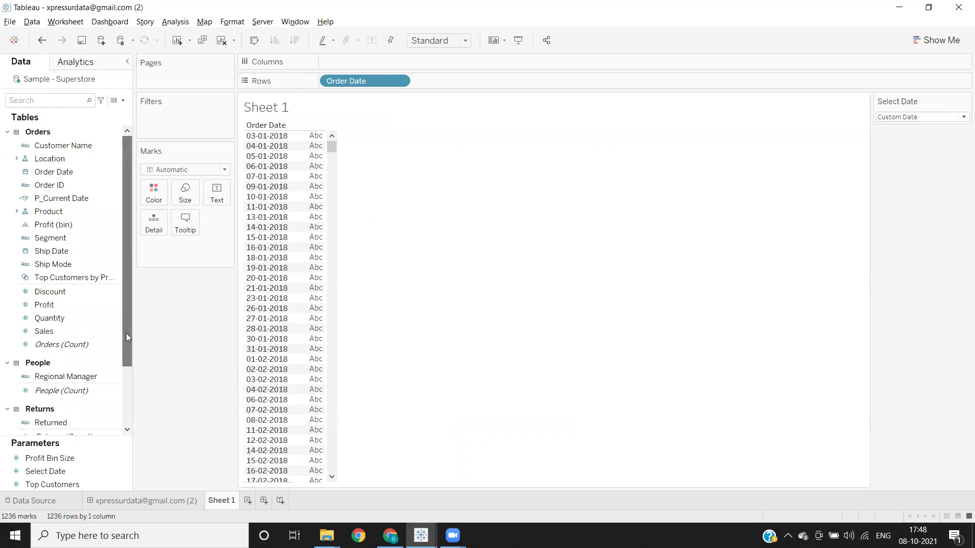
Start a new parameter named Start Date with the Date data type
scroll(125, 333, down, 1)
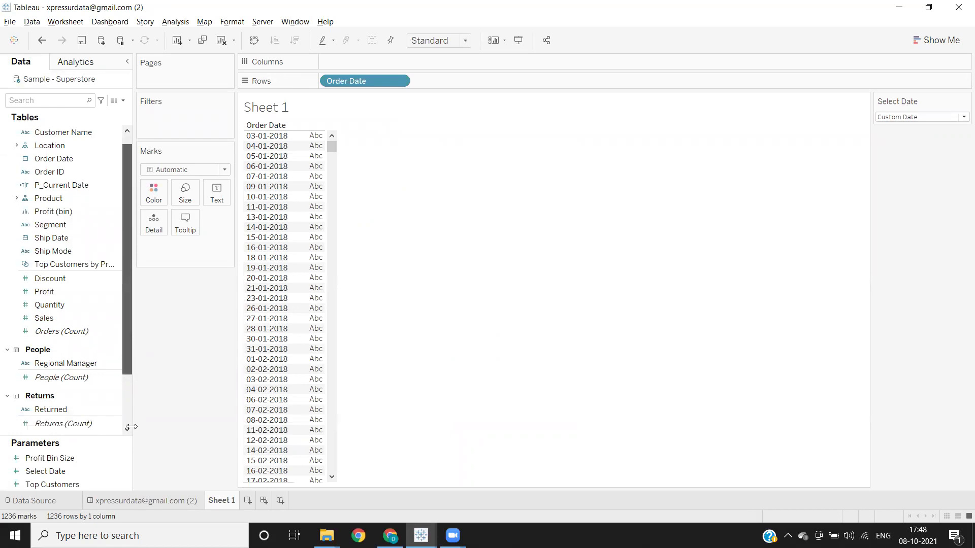
click(122, 100)
click(88, 123)
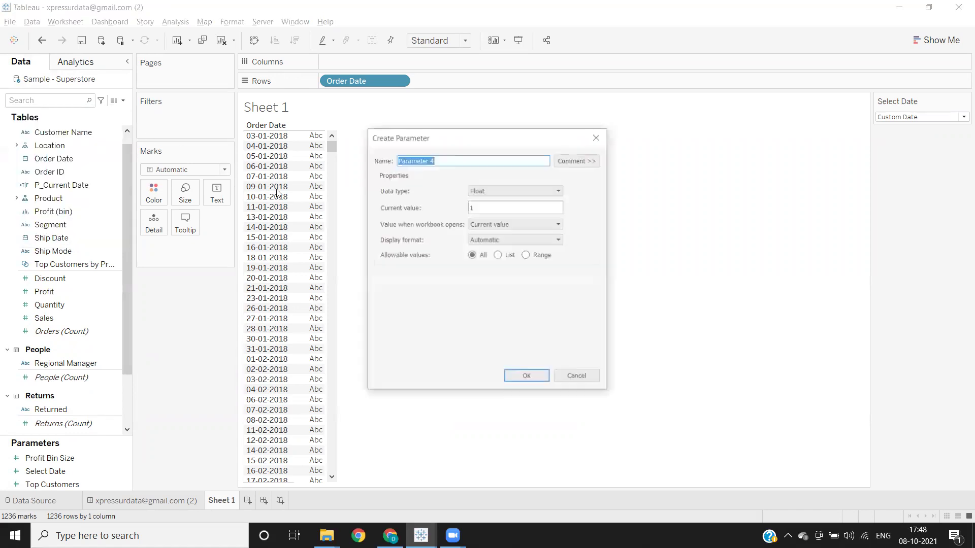
text(Start Date)
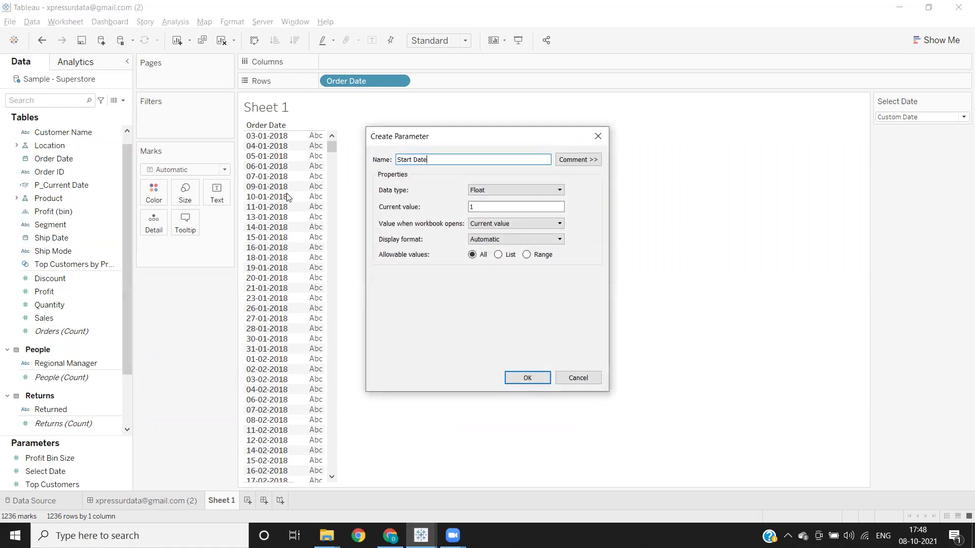
click(467, 190)
click(479, 234)
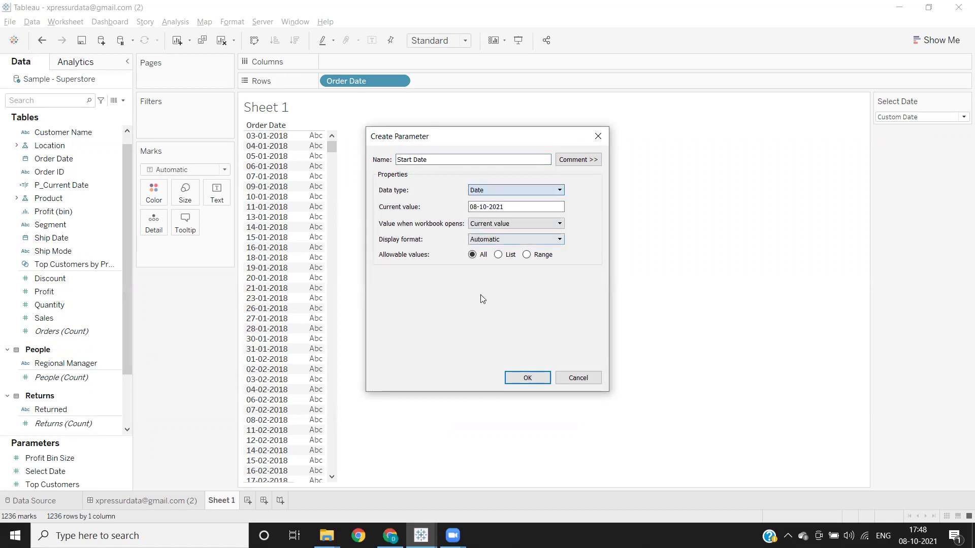
Limit Start Date to a fixed range from 03-01-2018 to 30-12-2021, taken from the Order Date values, and save the parameter
click(528, 257)
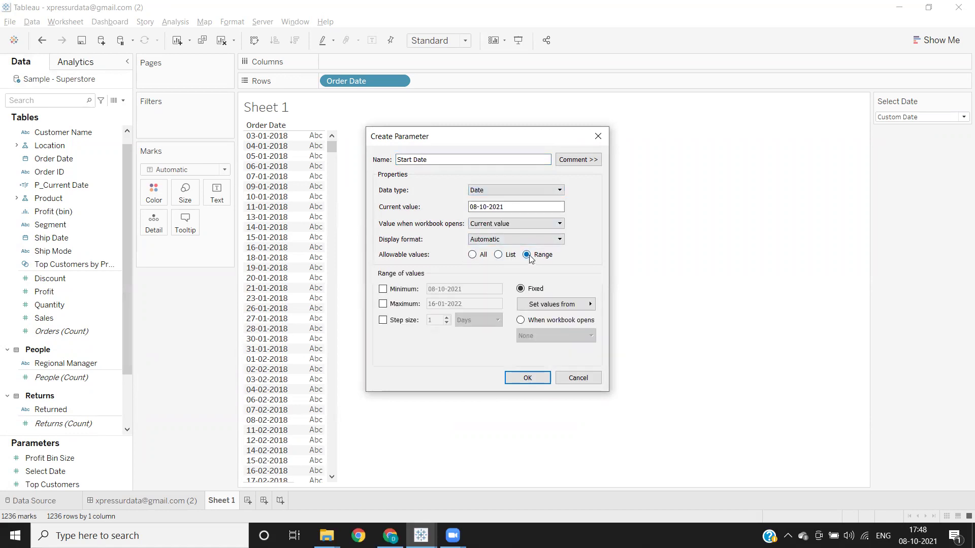
click(537, 306)
click(618, 310)
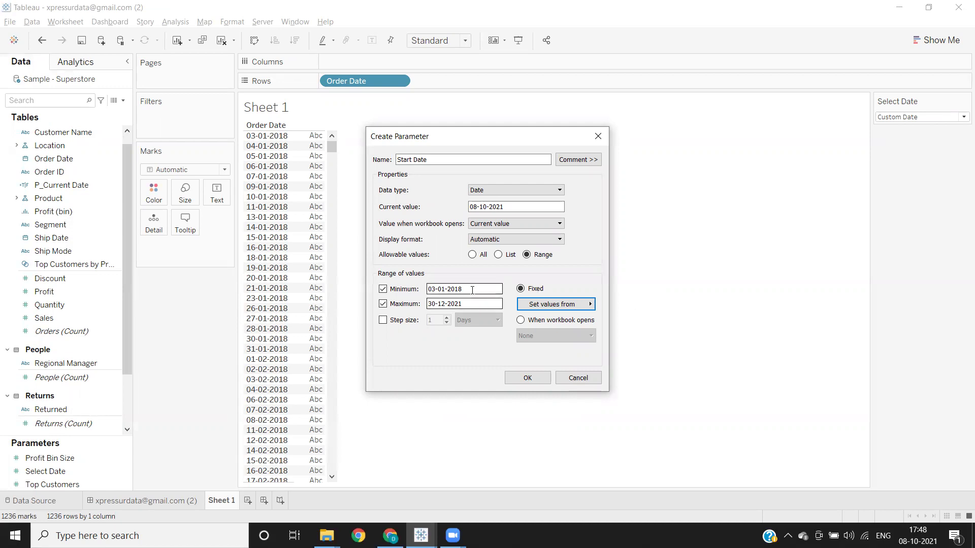
click(445, 289)
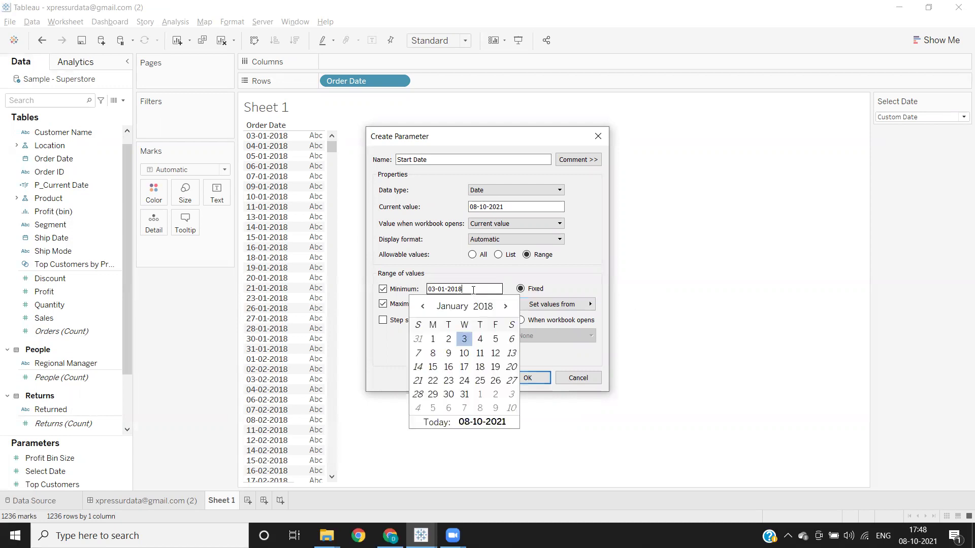
click(597, 273)
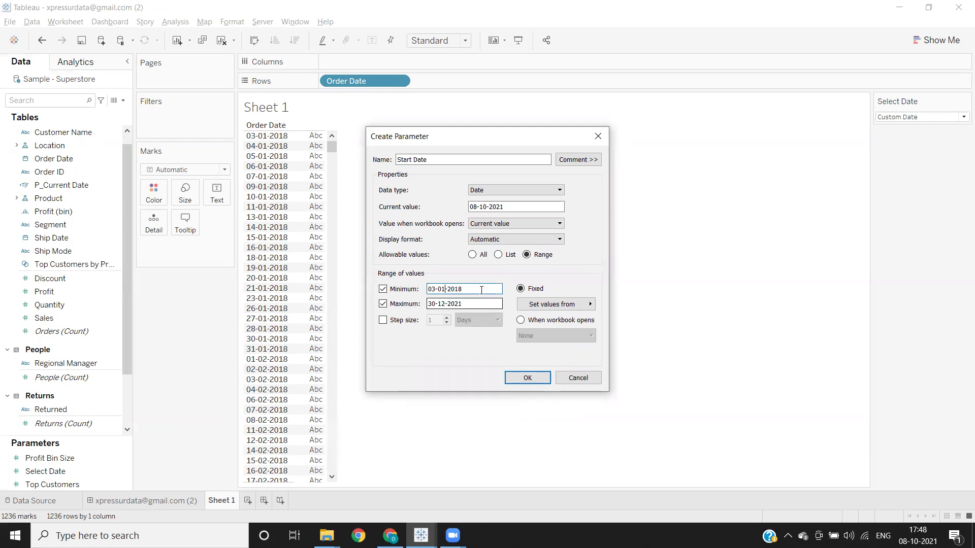
click(520, 376)
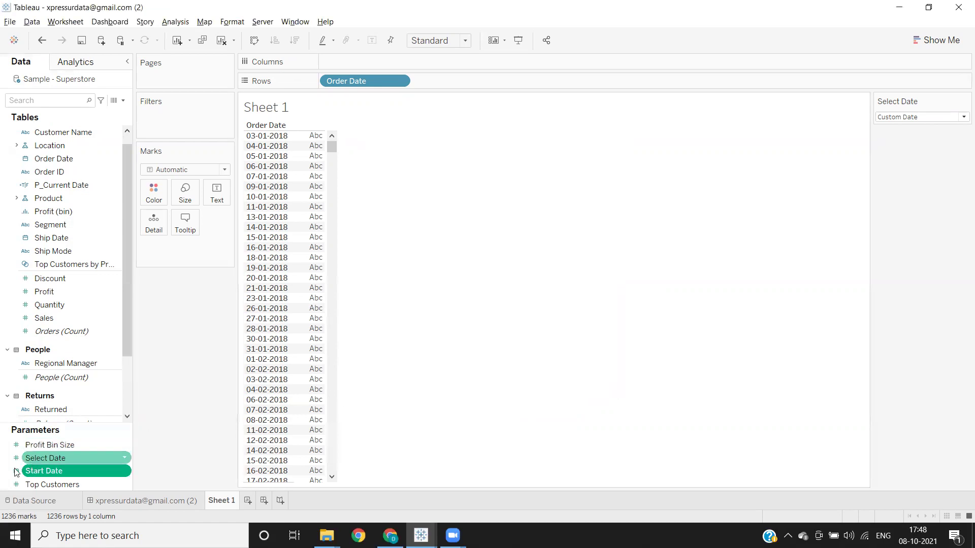
Duplicate the Start Date parameter and rename the copy End Date
right_click(123, 471)
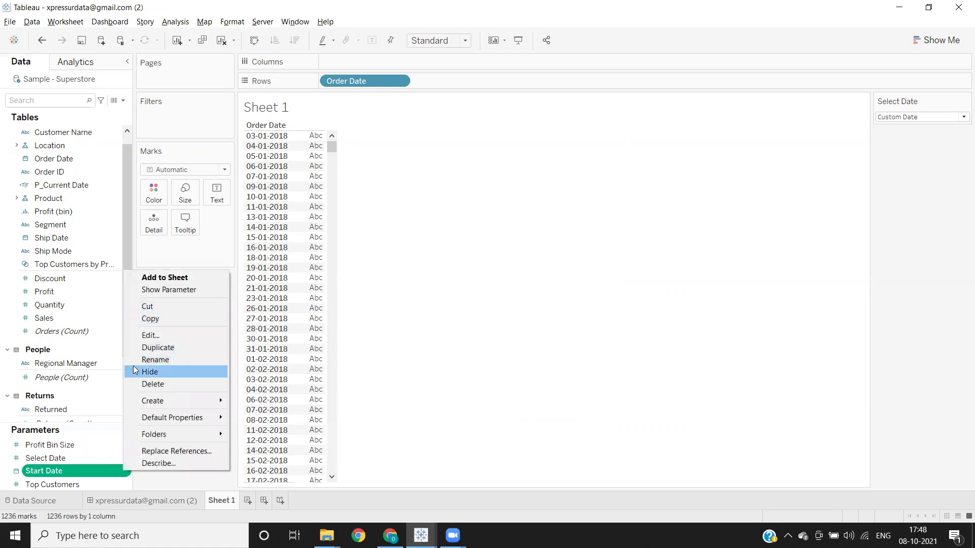
click(151, 349)
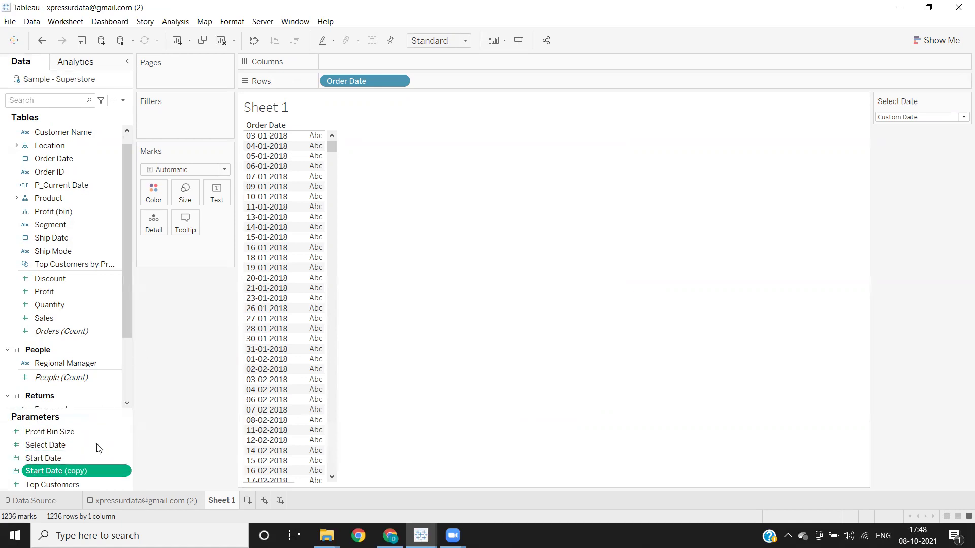
click(125, 470)
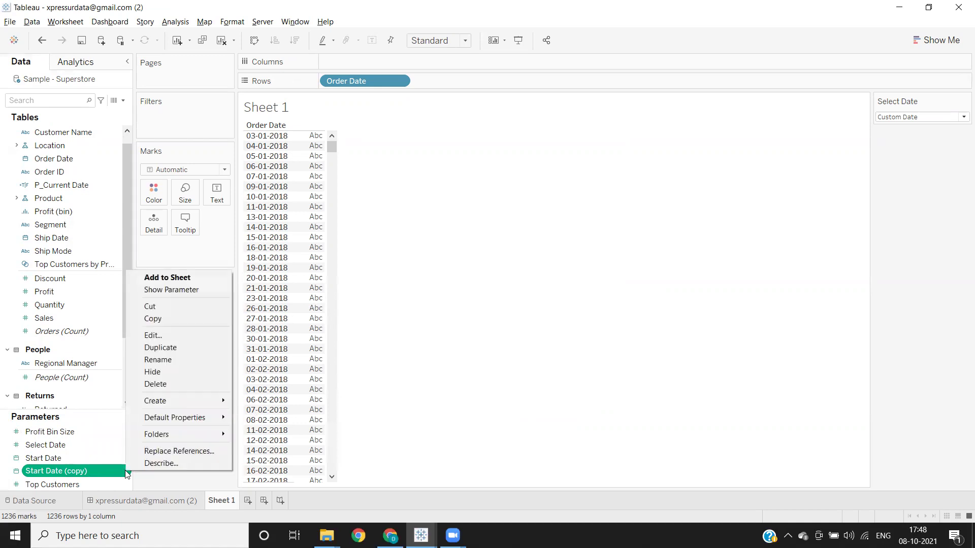
click(158, 361)
text(End Date)
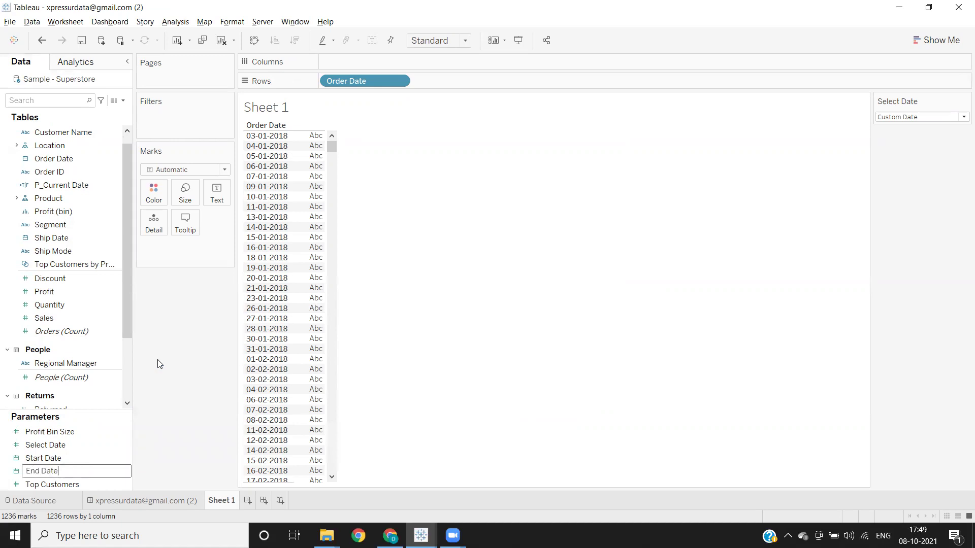
key(Return)
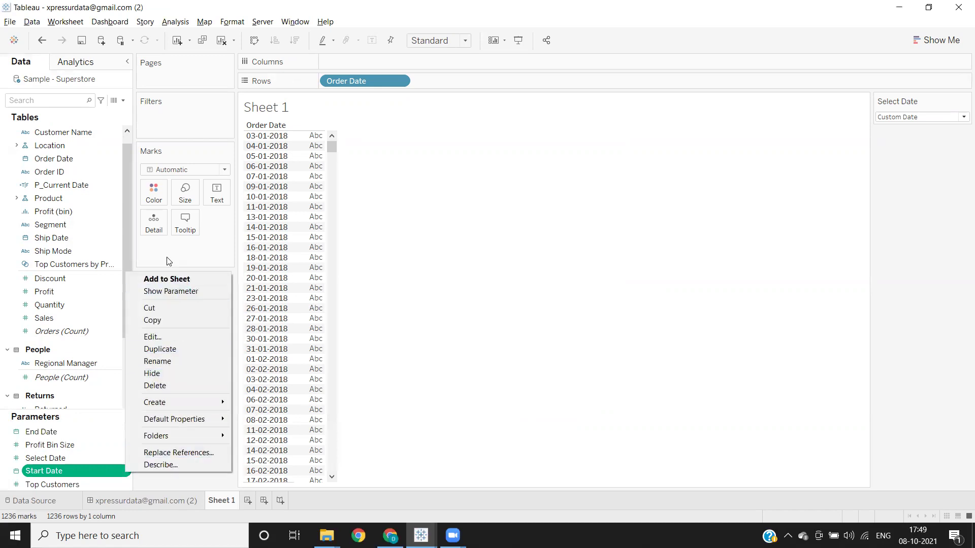
Show the Start Date and End Date parameter controls on the sheet
click(169, 287)
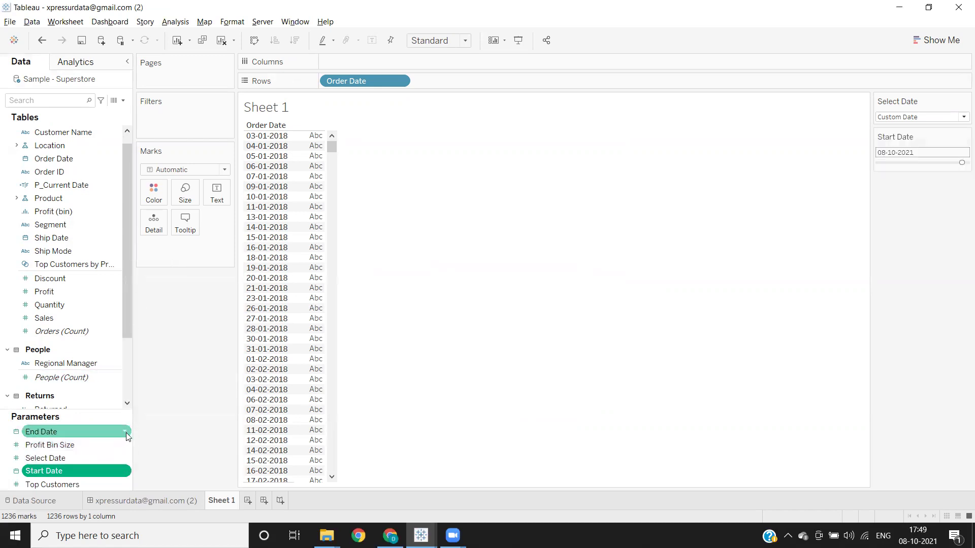
right_click(125, 432)
click(167, 253)
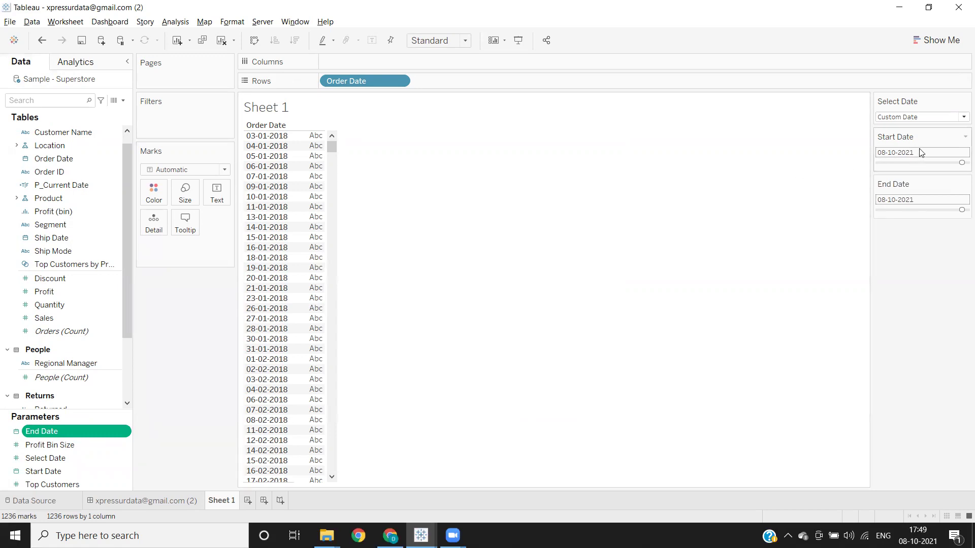
Change the Start Date and End Date controls from sliders to Type In, and set Start Date to today's date, 08-10-2021
click(964, 137)
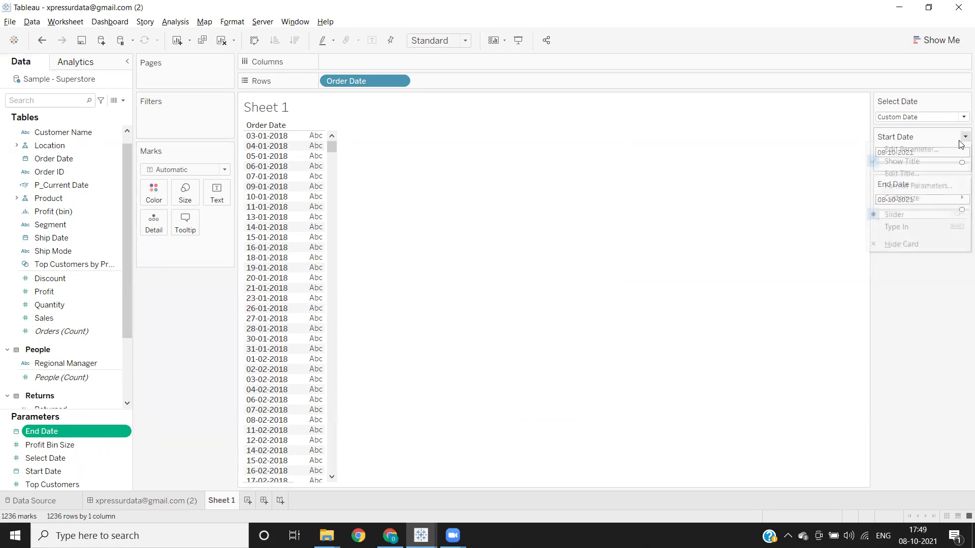
click(916, 223)
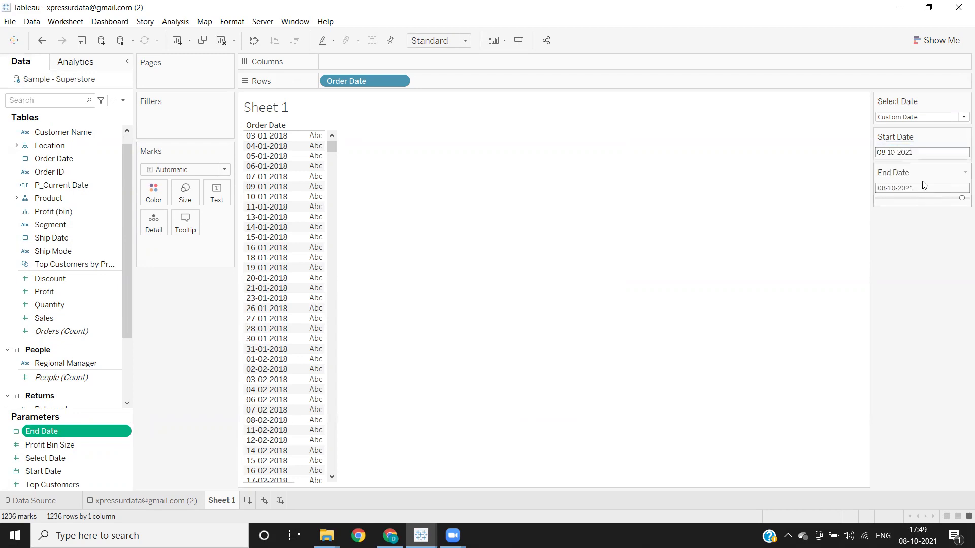
click(964, 172)
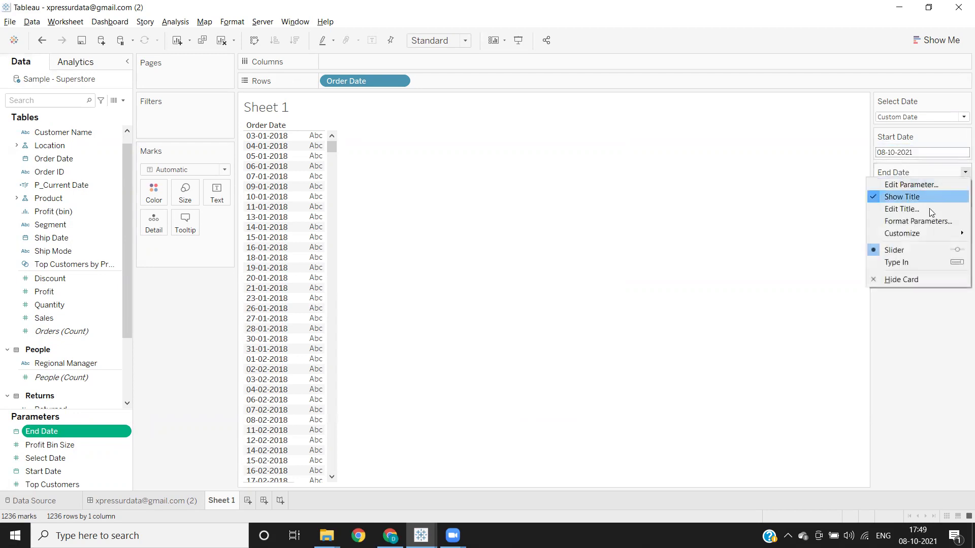
click(911, 259)
click(900, 152)
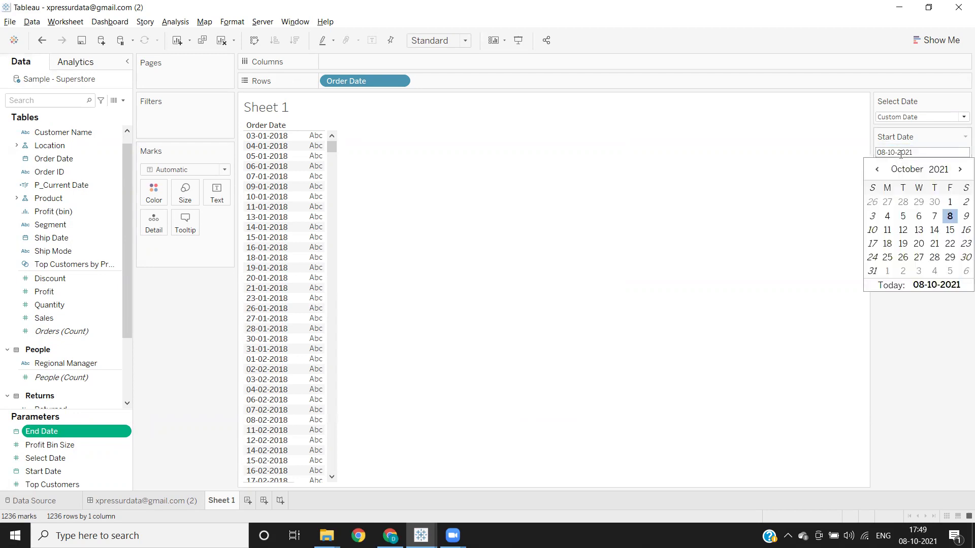
click(929, 286)
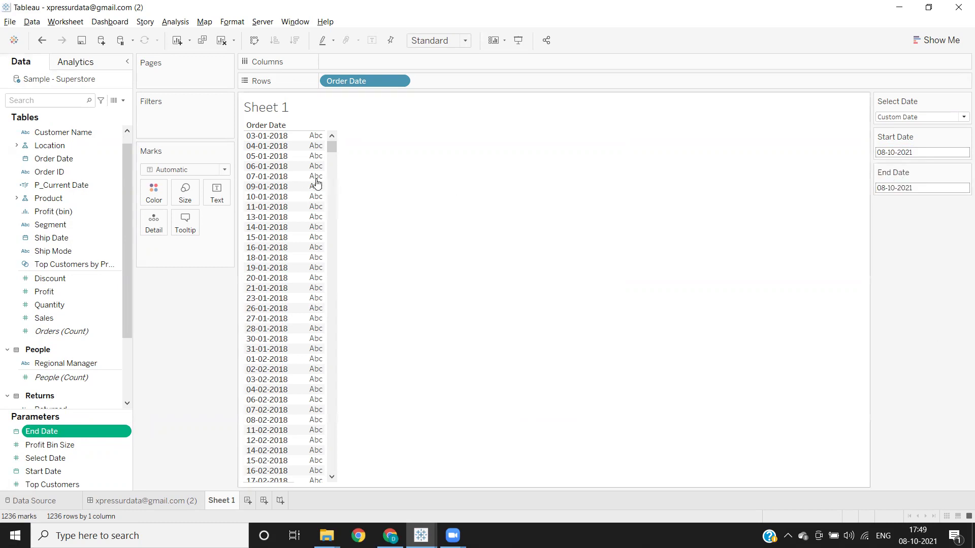
Start a new calculated field named P_Custom Date
click(123, 101)
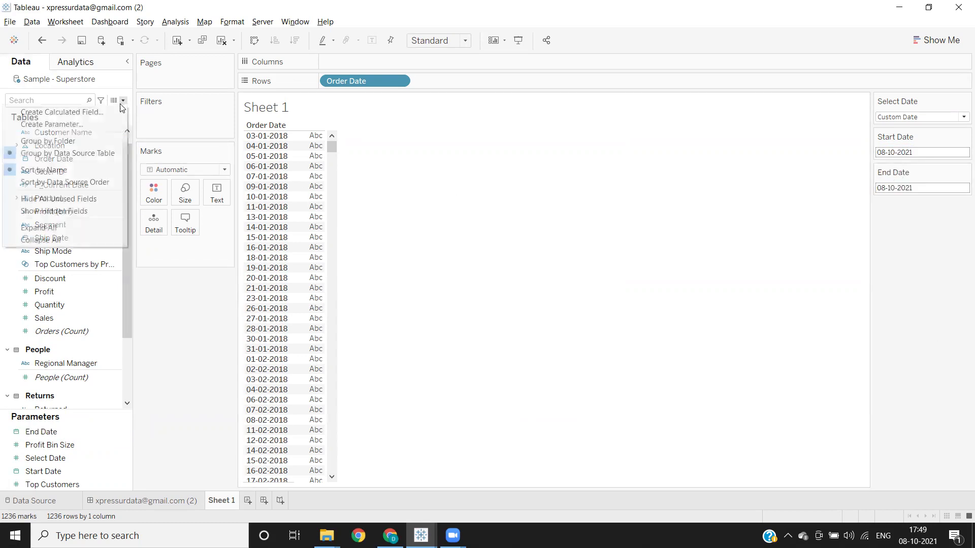
click(80, 114)
text(P_Custom)
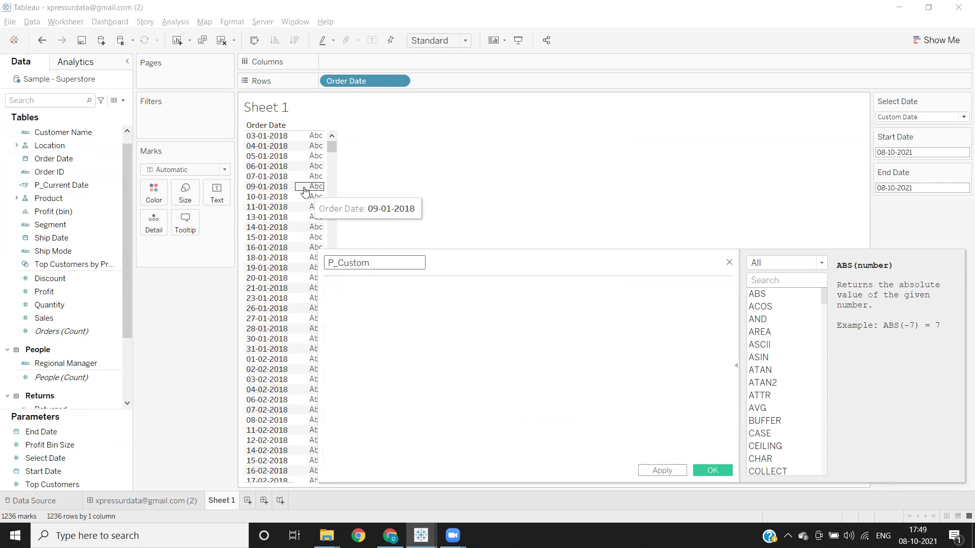
text( Date)
Define the P_Custom Date formula as [Order Date]>=[Start Date] and [Order Date]<=[End Date], and save the calculated field
click(357, 295)
text(ord)
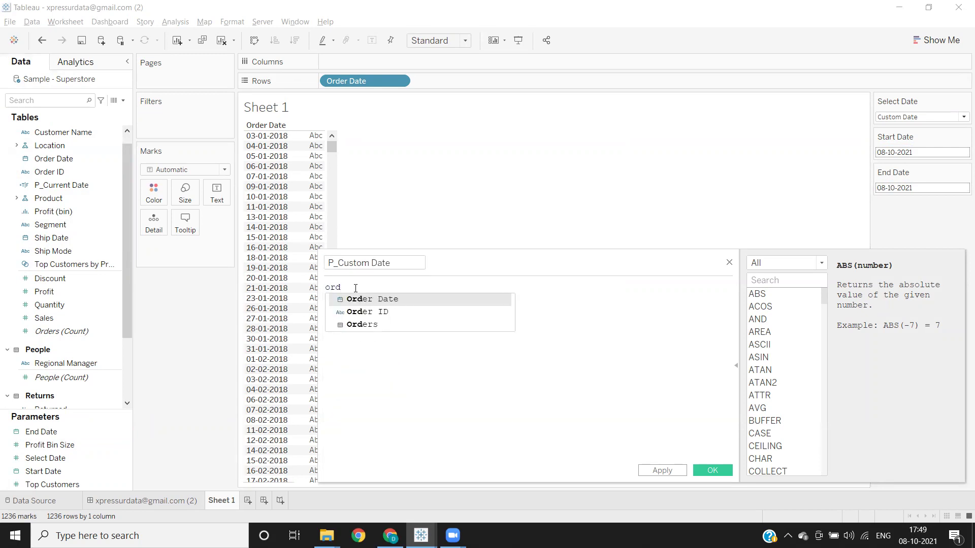
key(Return)
text(>=sta)
key(Return)
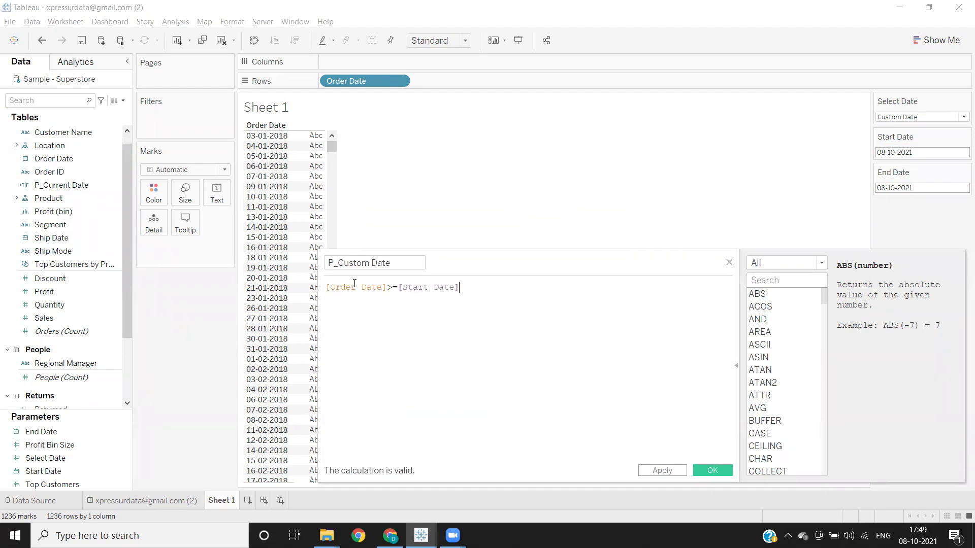
text(and)
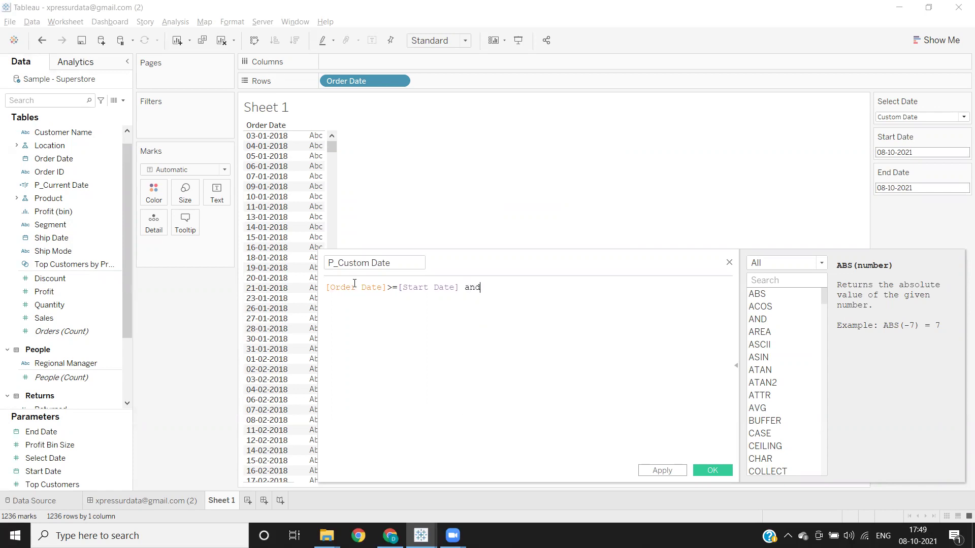
text(ord)
key(Return)
text(<=end)
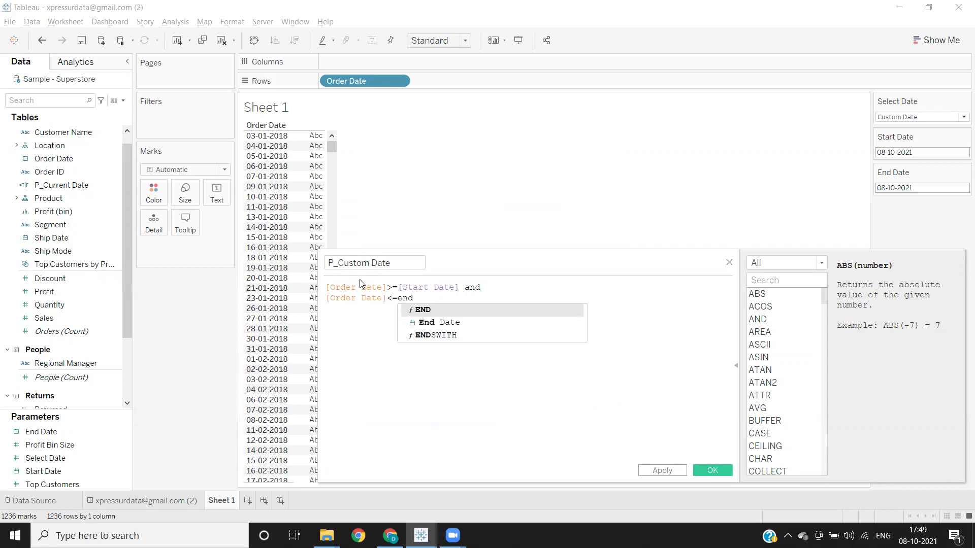
click(436, 321)
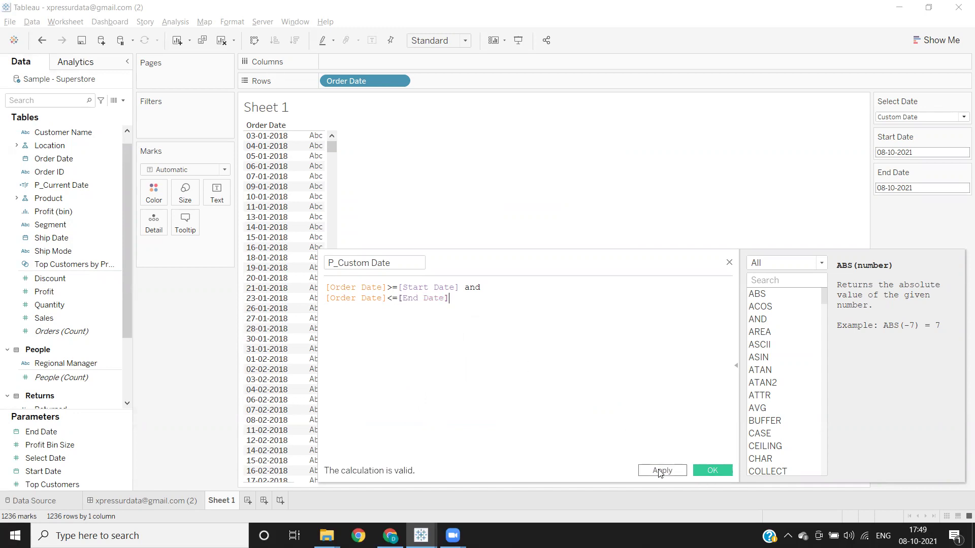
click(660, 470)
click(702, 471)
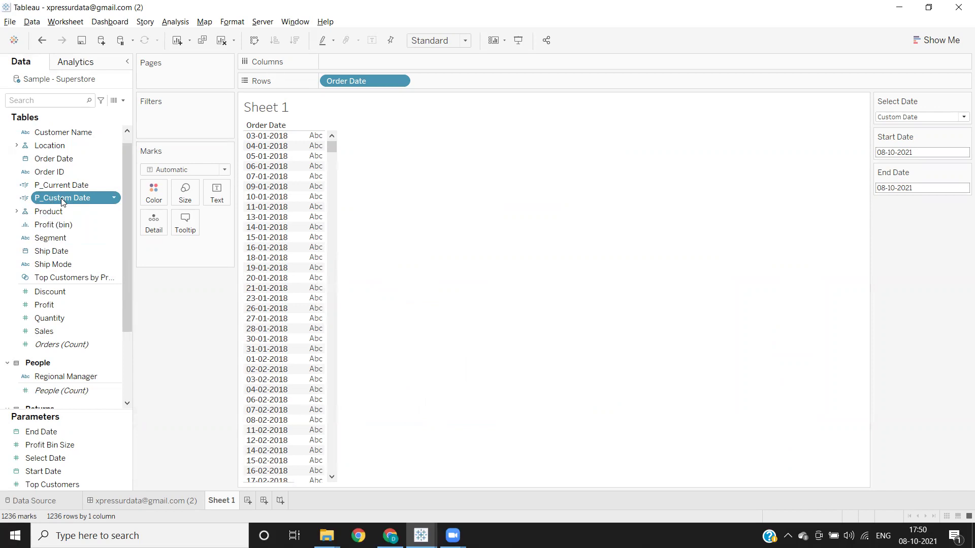
Filter the sheet by P_Custom Date, keeping only the True value
drag(54, 200, 160, 118)
click(383, 187)
click(575, 424)
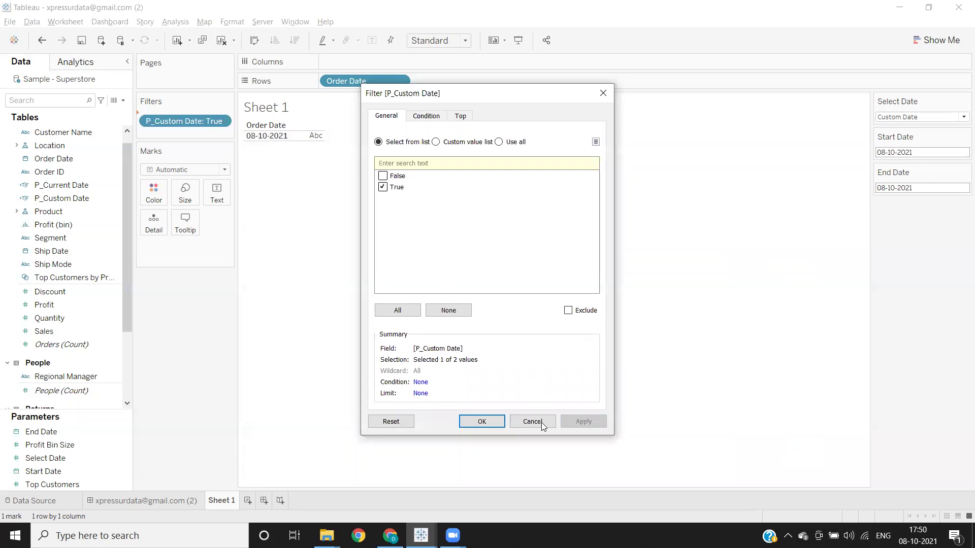
click(481, 422)
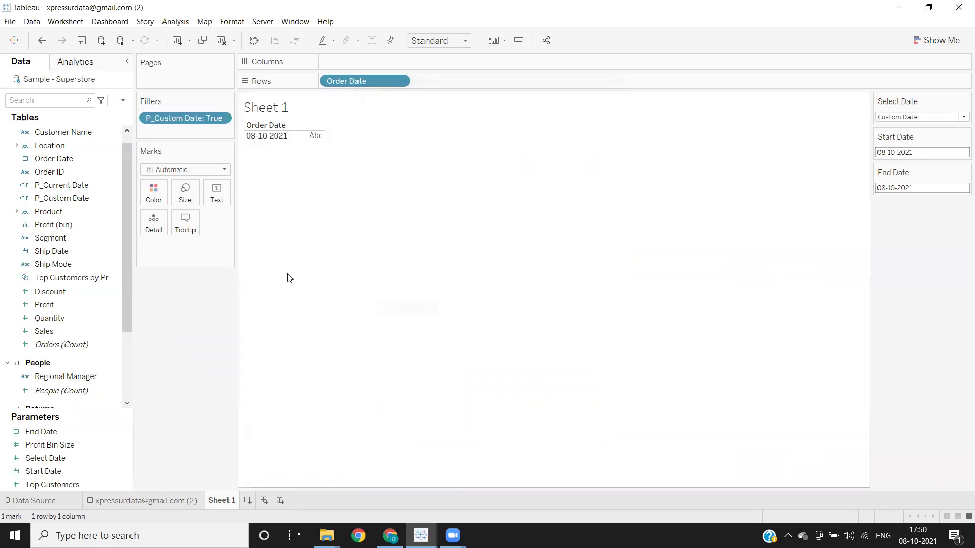
Set the End Date control to 09-10-2021, keeping Custom Date selected
click(908, 189)
click(961, 257)
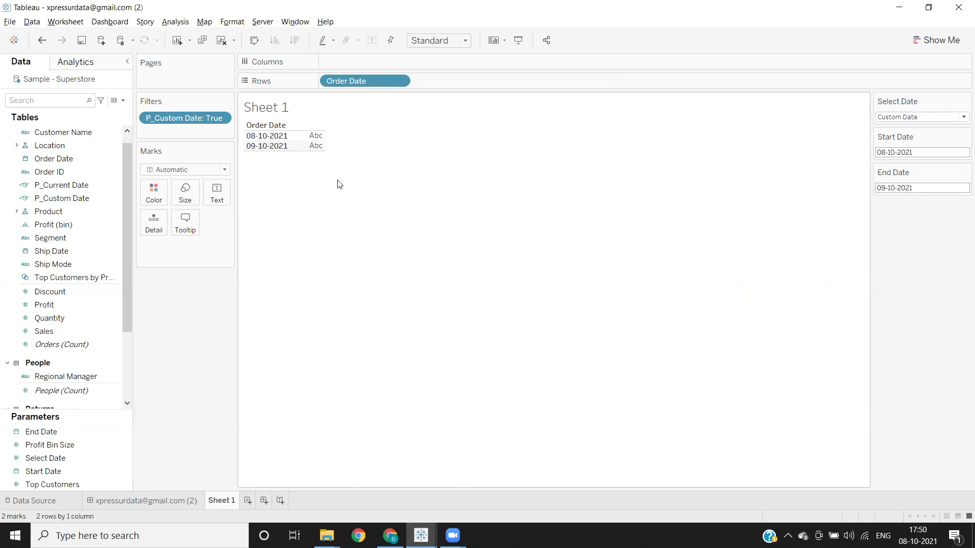
drag(256, 148, 256, 135)
Remove the P_Custom Date filter and take Order Date off the rows
drag(179, 122, 191, 365)
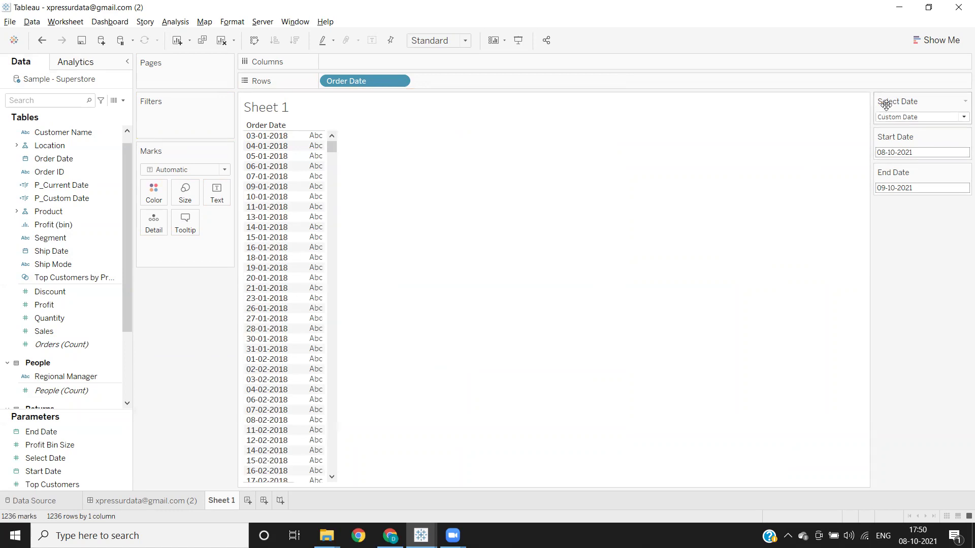
drag(347, 84, 555, 257)
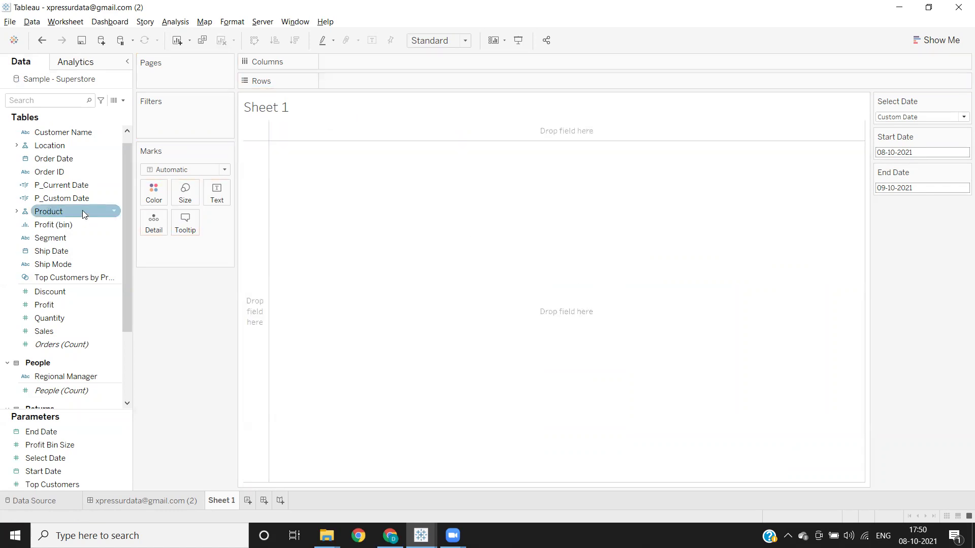
Place Order Date on the rows as an exact date and make it discrete
drag(57, 159, 358, 79)
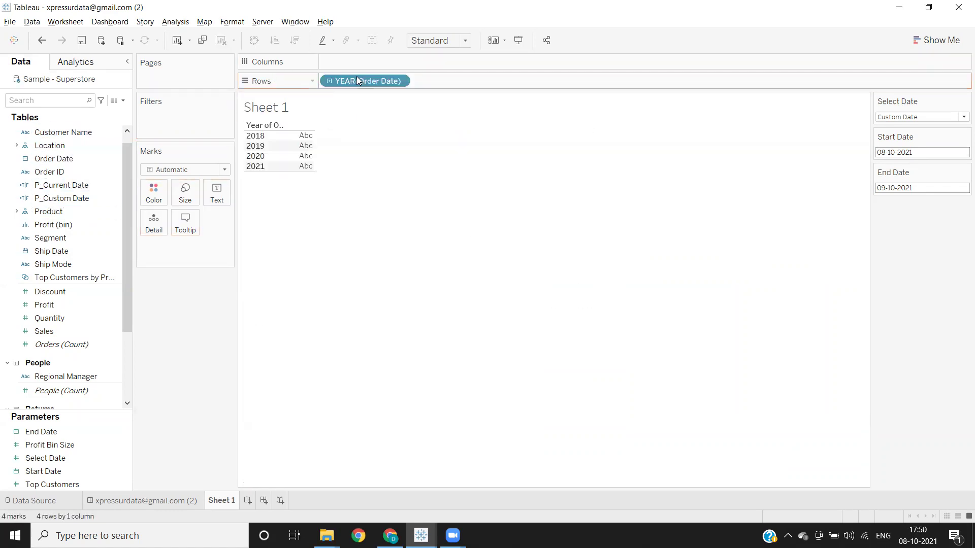
click(399, 80)
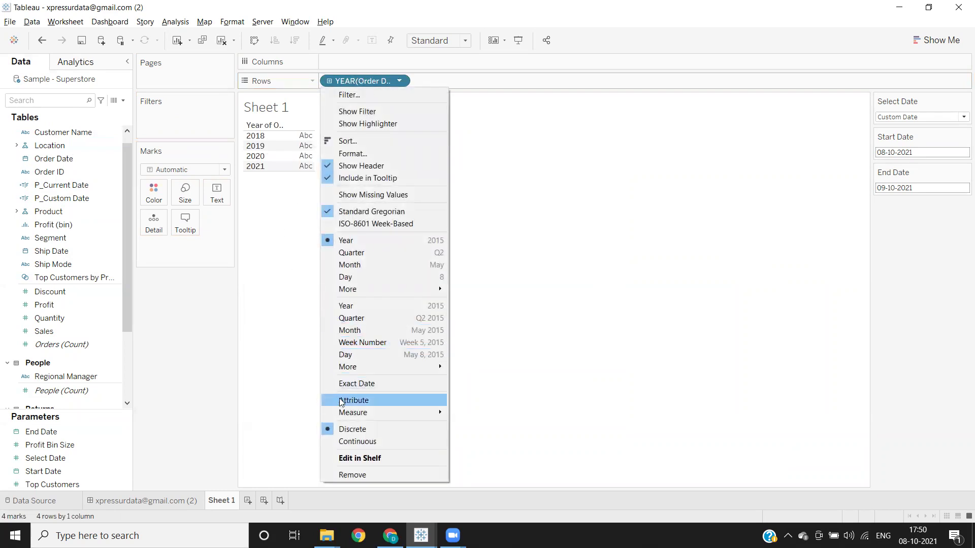
click(352, 384)
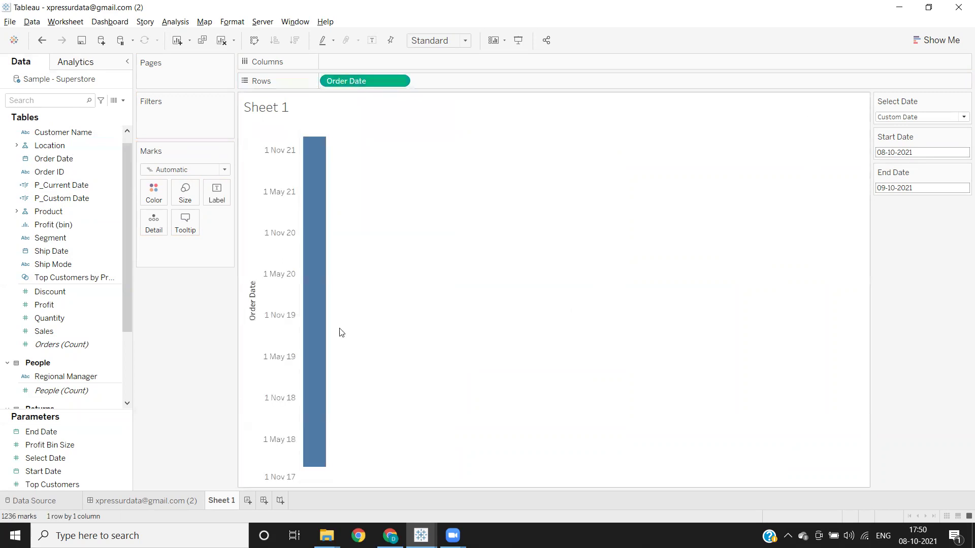
click(399, 82)
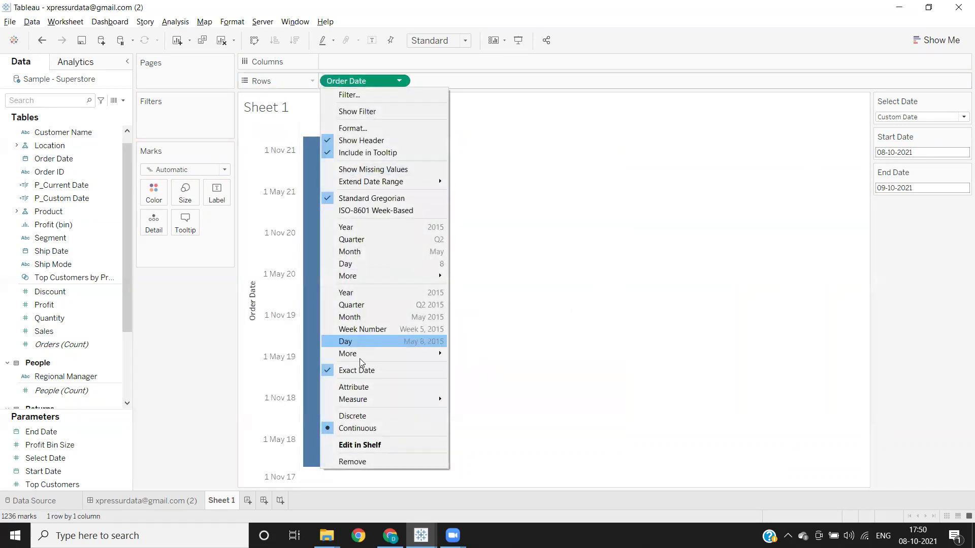
click(340, 416)
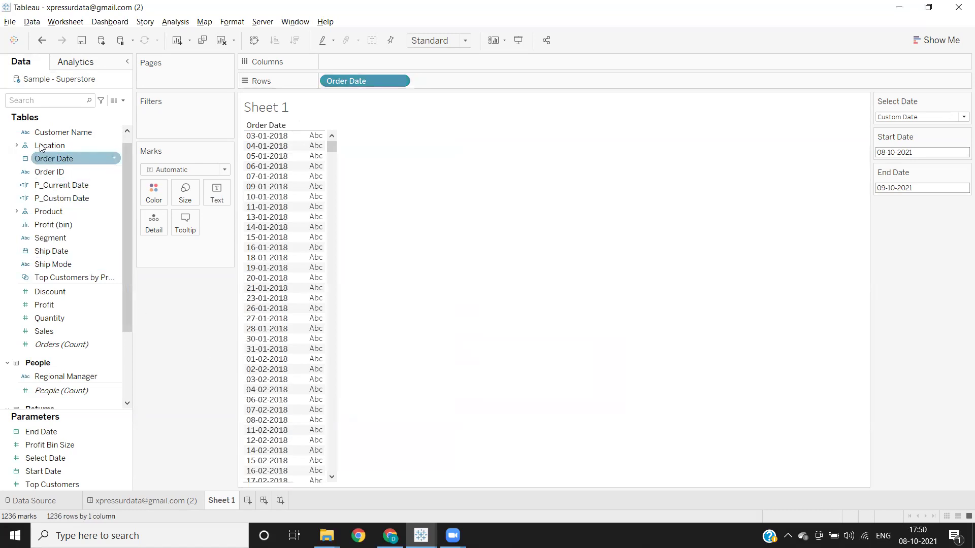
Add Customer Name and Order ID to the rows after Order Date, including all members of Order ID
drag(55, 132, 428, 82)
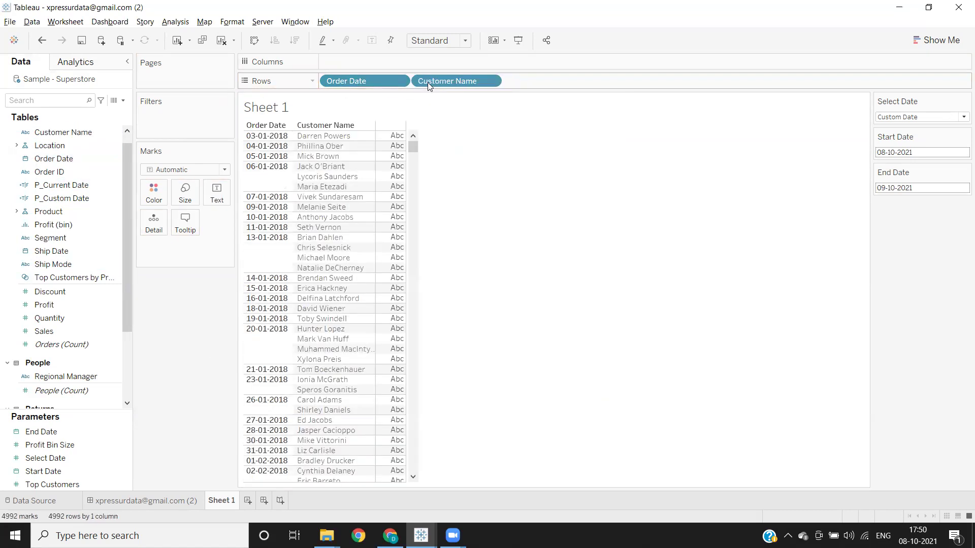
text(or)
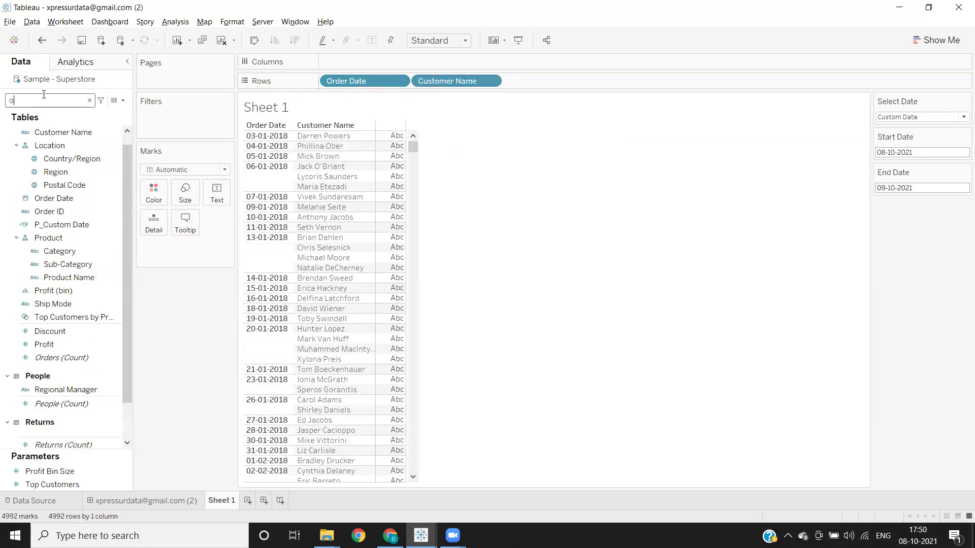
click(49, 169)
drag(49, 163, 531, 85)
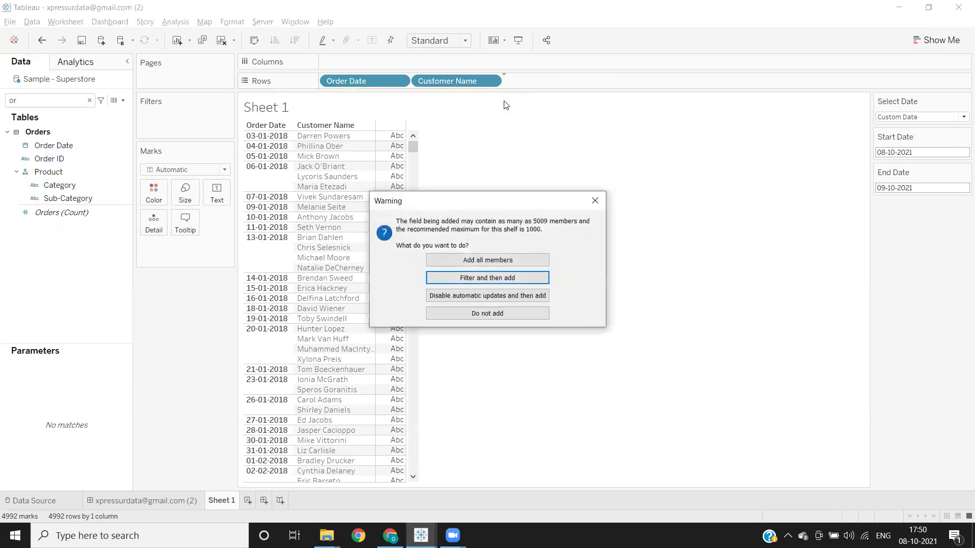
click(480, 264)
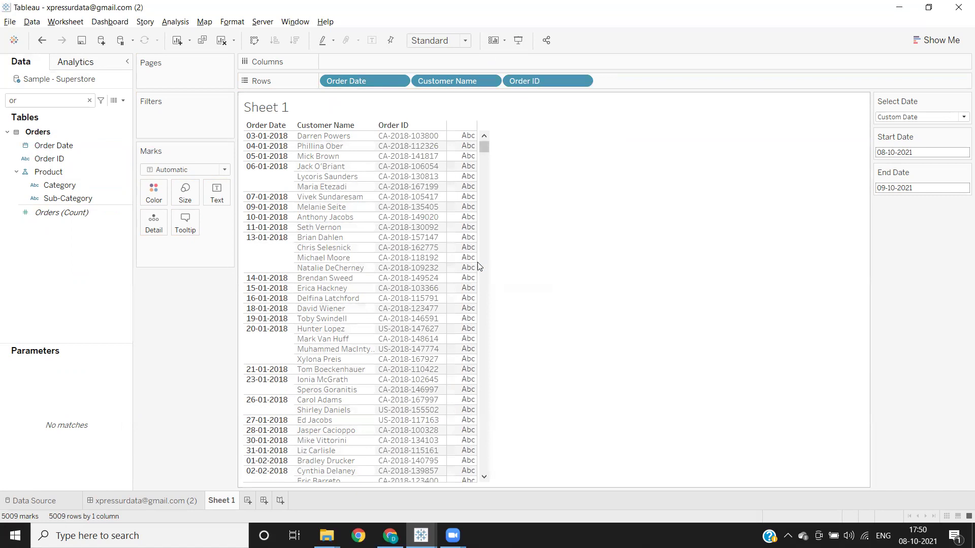
Find the Sales field and place it on the columns
key(BackSpace)
key(BackSpace)
text(sa)
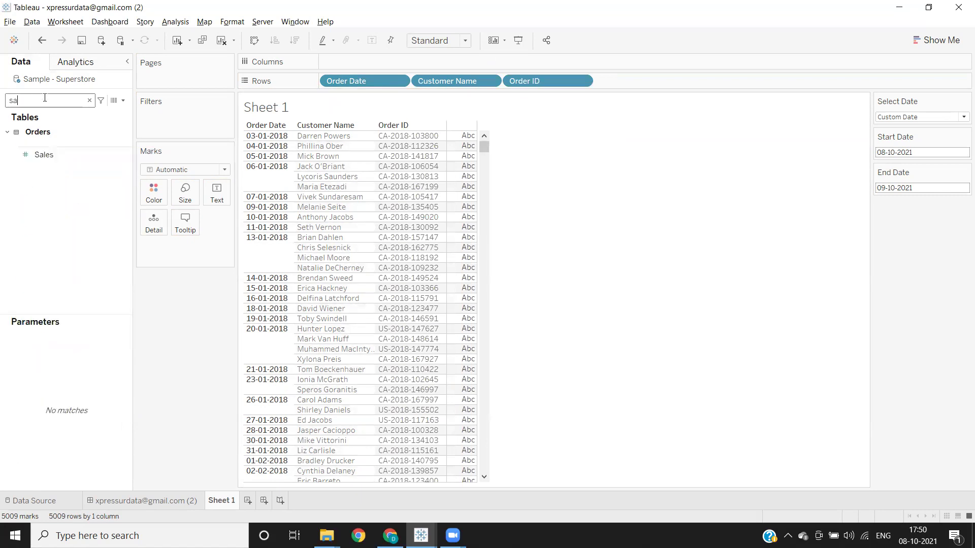
drag(44, 159, 378, 64)
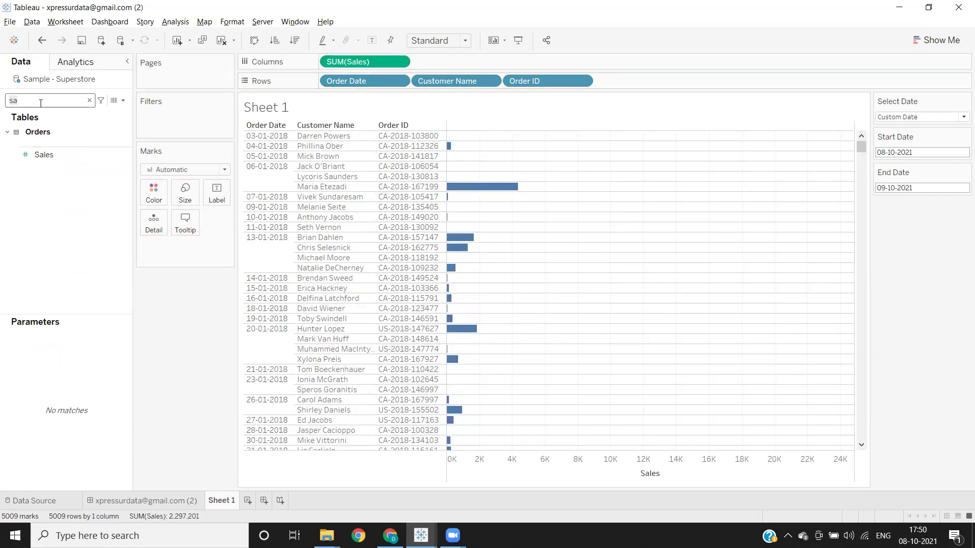
Find the Profit field, combine it with Sales on the shared value axis, and clear the field search
key(BackSpace)
key(BackSpace)
text(pr)
drag(49, 199, 552, 463)
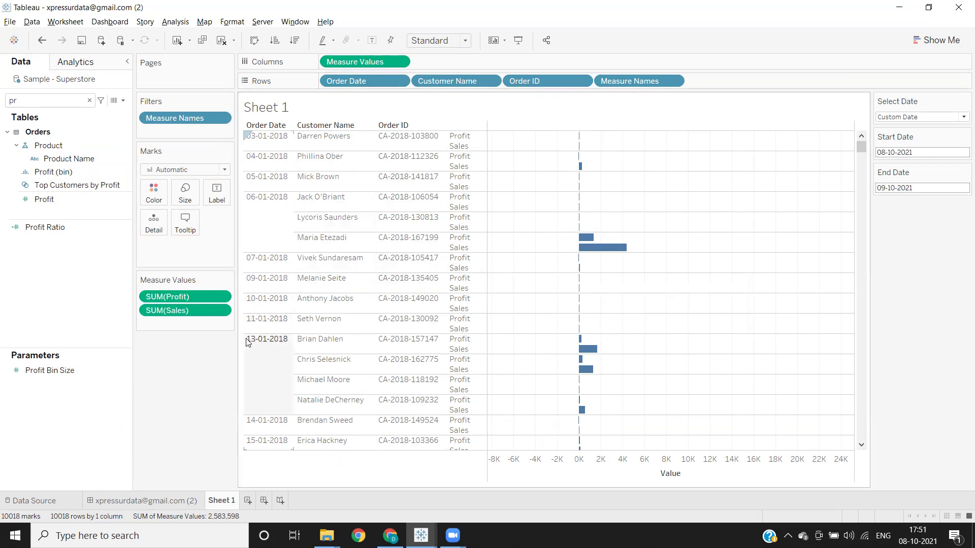
click(89, 100)
Start a new calculated field named P_Select Date
click(123, 100)
click(104, 110)
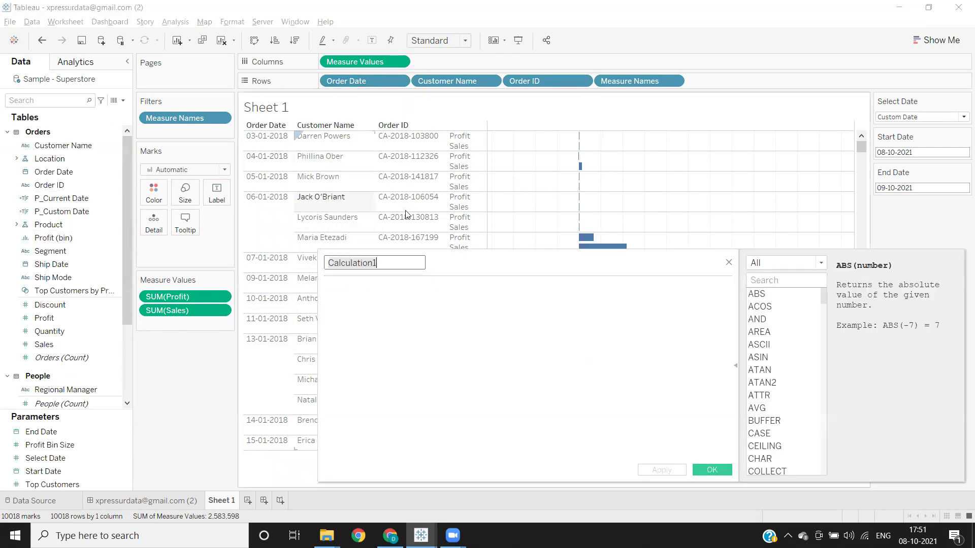
text(P_Select Date)
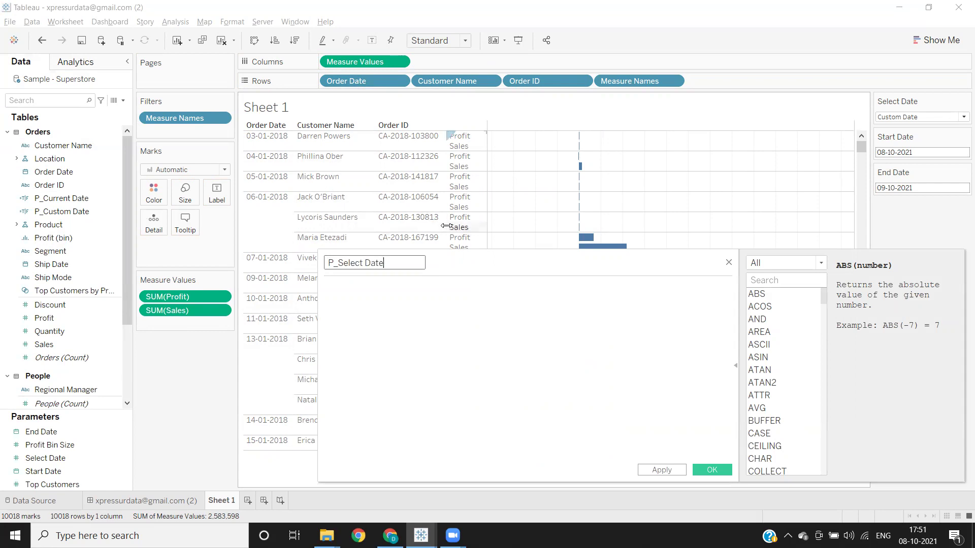
Write the first branch of the P_Select Date formula as IF [Select Date] = 1 THEN [P_Current Date]
click(451, 308)
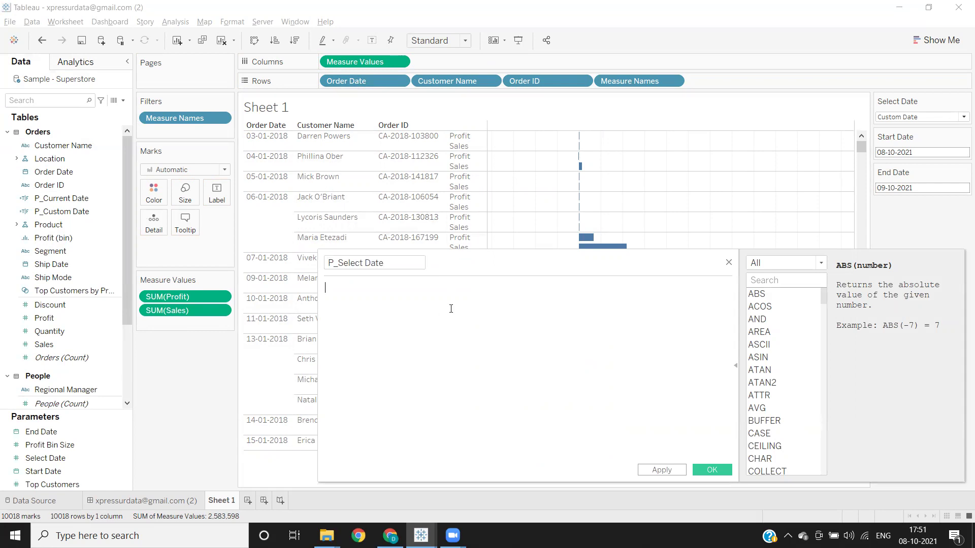
text(IF sel)
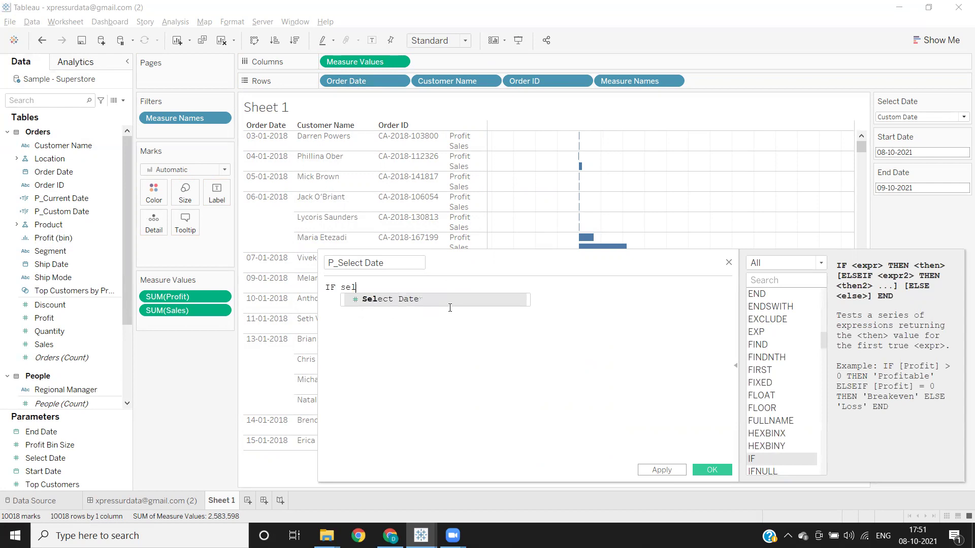
key(Return)
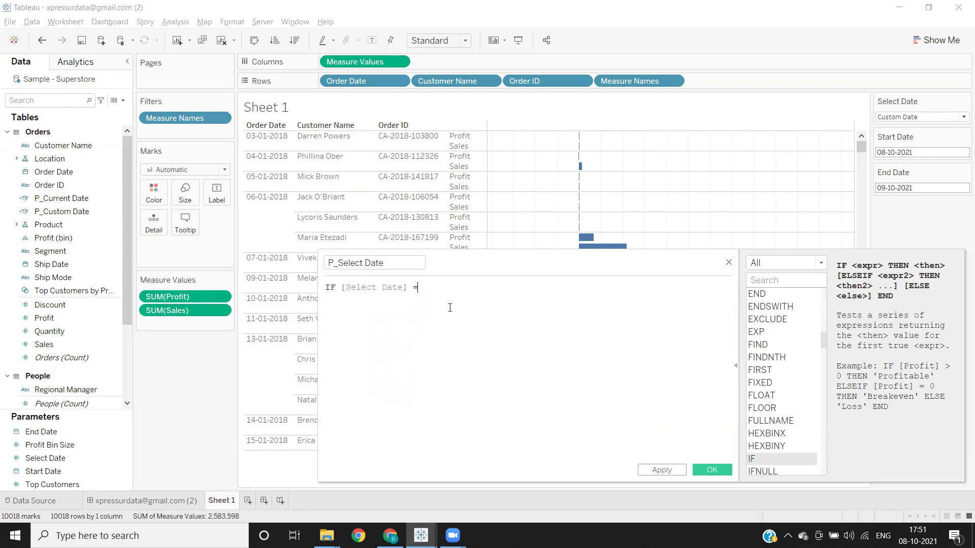
text(THEN)
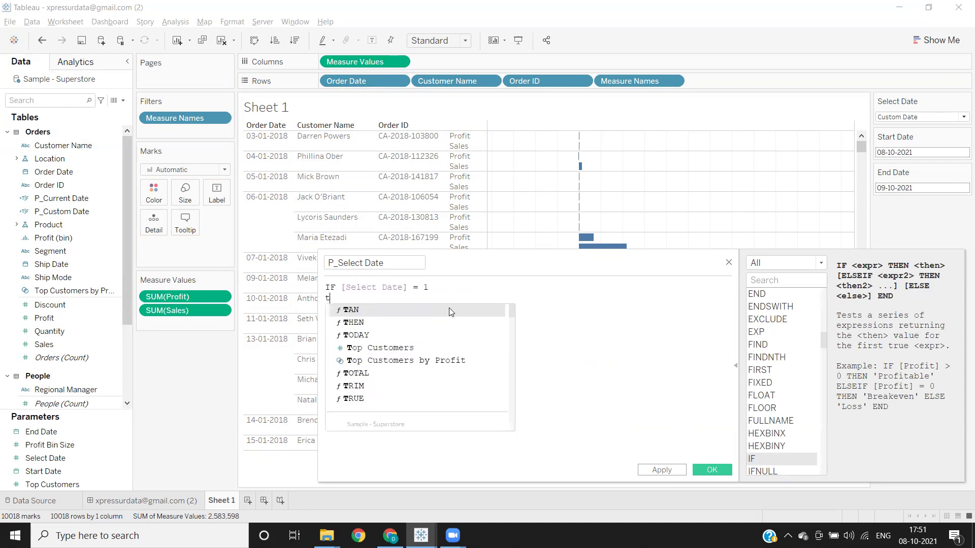
text( [Customer Name)
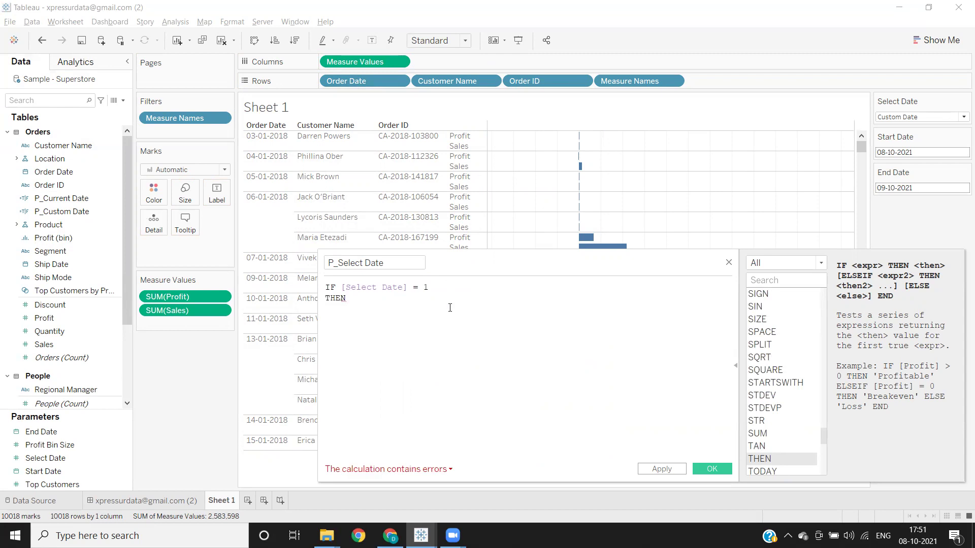
key(BackSpace)
key(BackSpace)
key(BackSpace)
key(BackSpace)
key(BackSpace)
key(BackSpace)
key(BackSpace)
key(BackSpace)
key(BackSpace)
key(BackSpace)
key(BackSpace)
key(BackSpace)
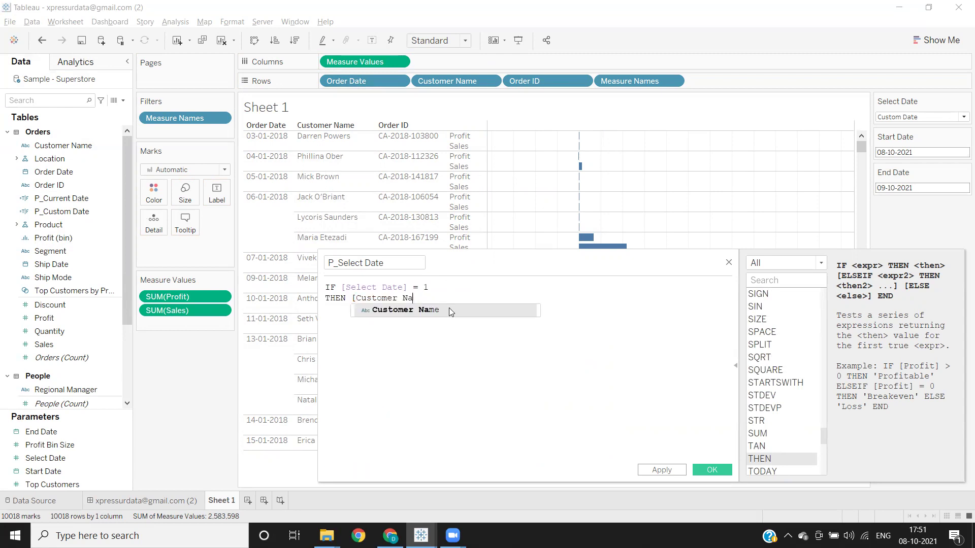
key(BackSpace)
key(BackSpace)
text(cur)
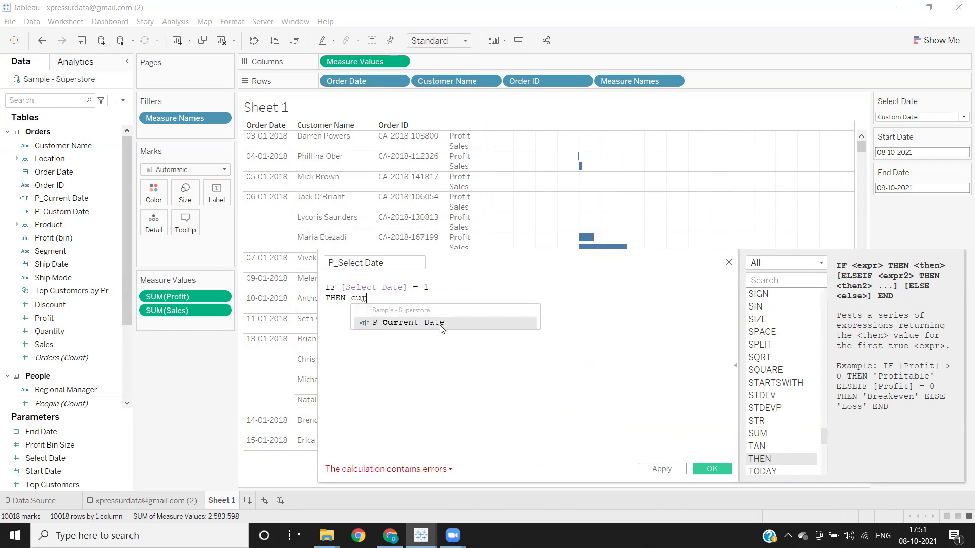
click(439, 323)
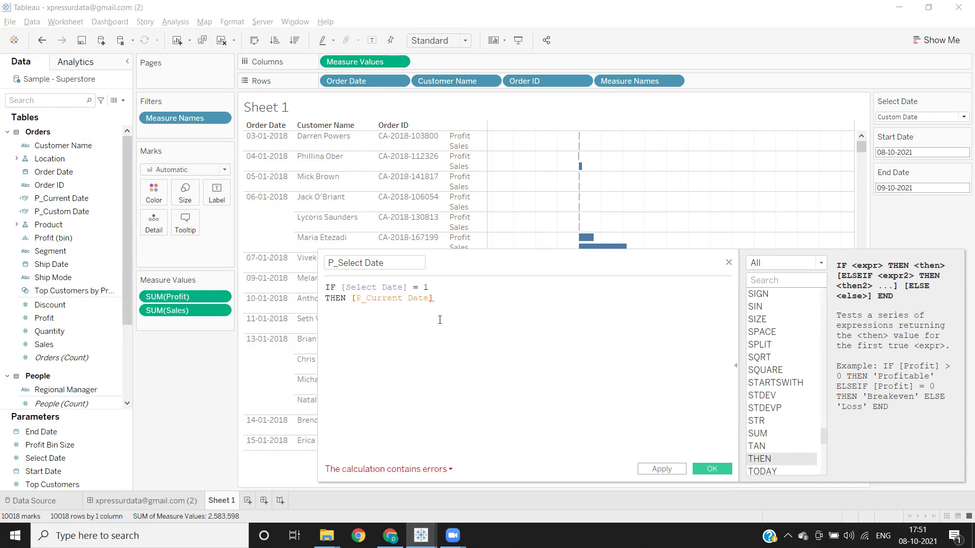
Complete the formula with the branch ELSEIF [Select Date] = 2 THEN [P_Custom Date] END
key(Return)
text(ELSE)
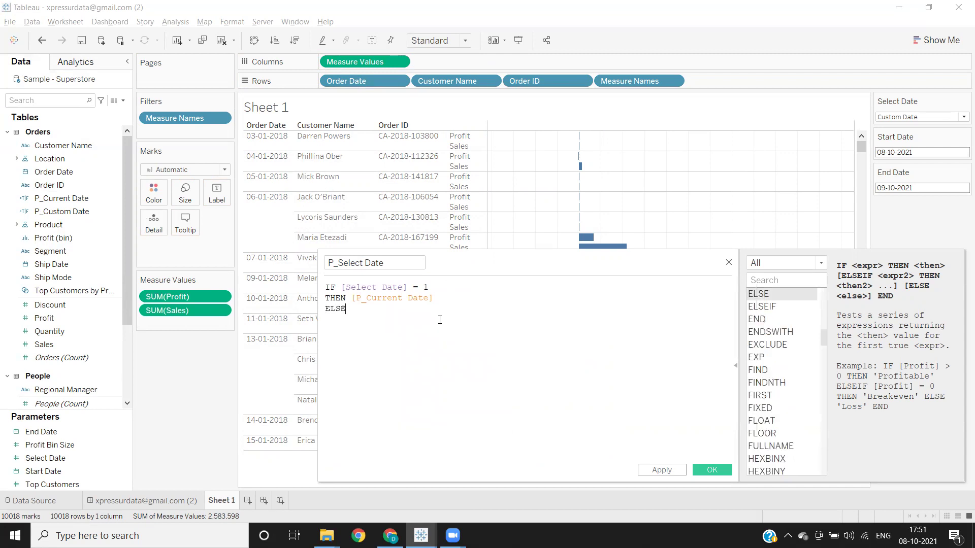
key(Down)
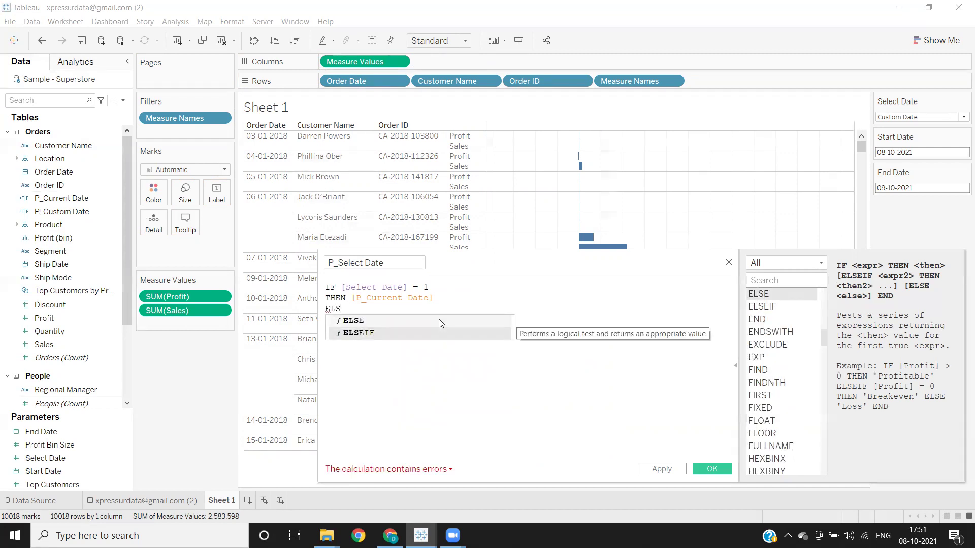
key(Return)
text(sel)
key(Return)
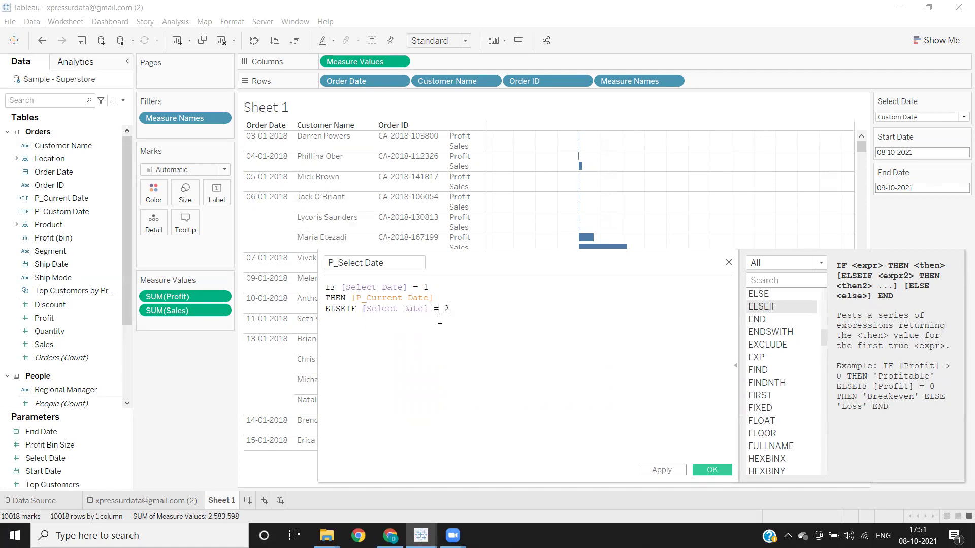
text(th)
key(Return)
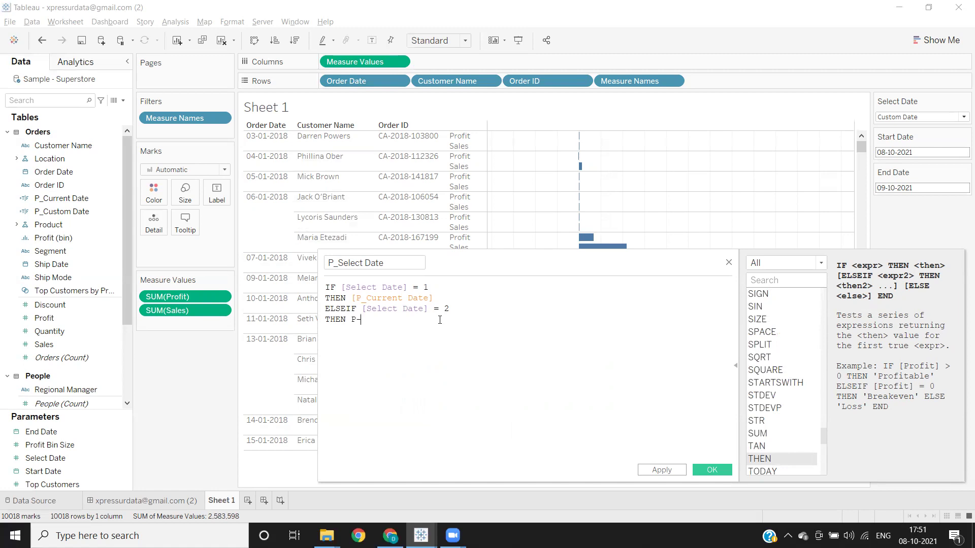
text(P_)
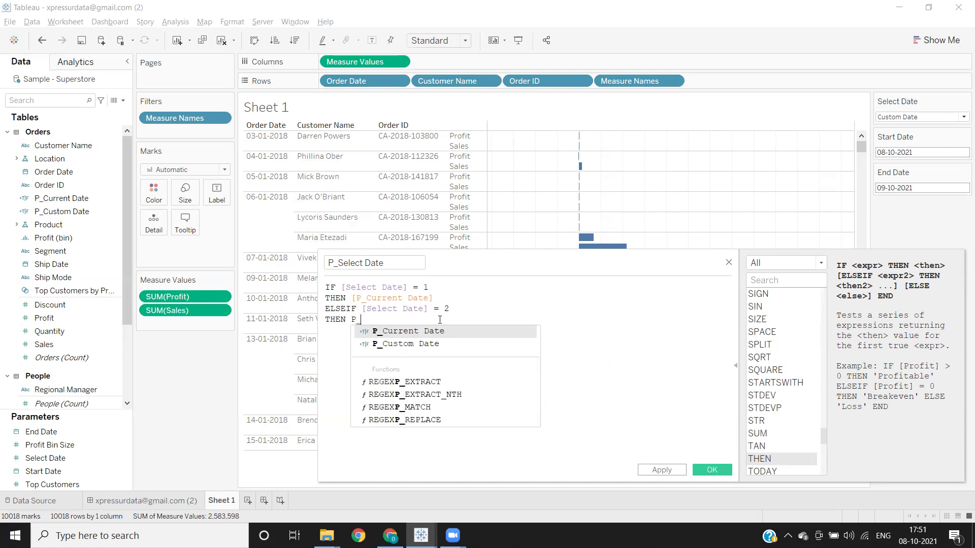
double_click(430, 343)
text(END)
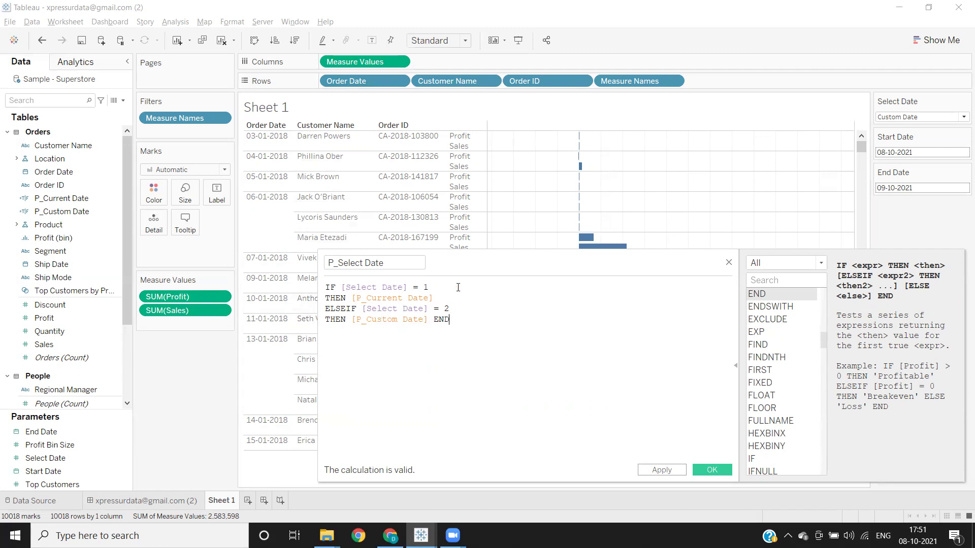
Put each THEN clause on the same line as its condition and save the P_Select Date calculated field
key(Delete)
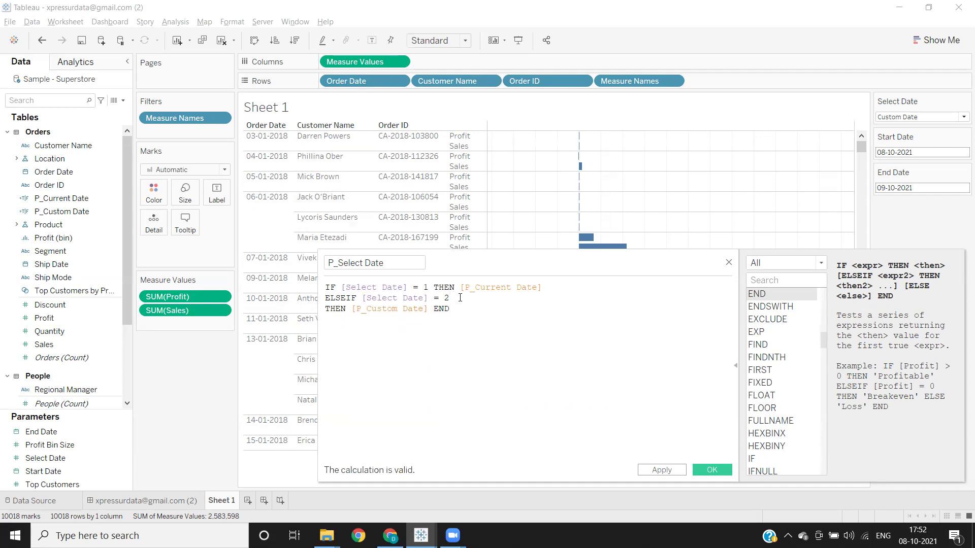
key(Delete)
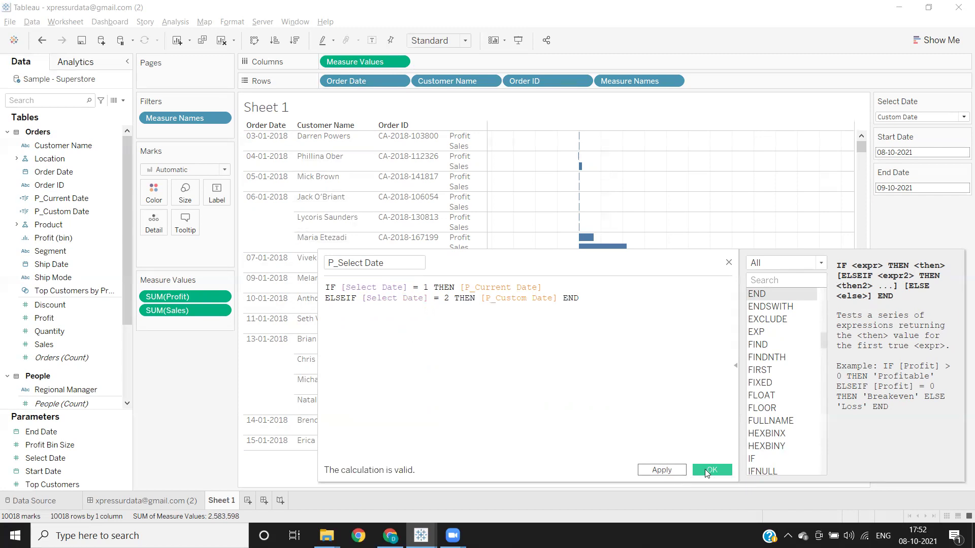
click(705, 472)
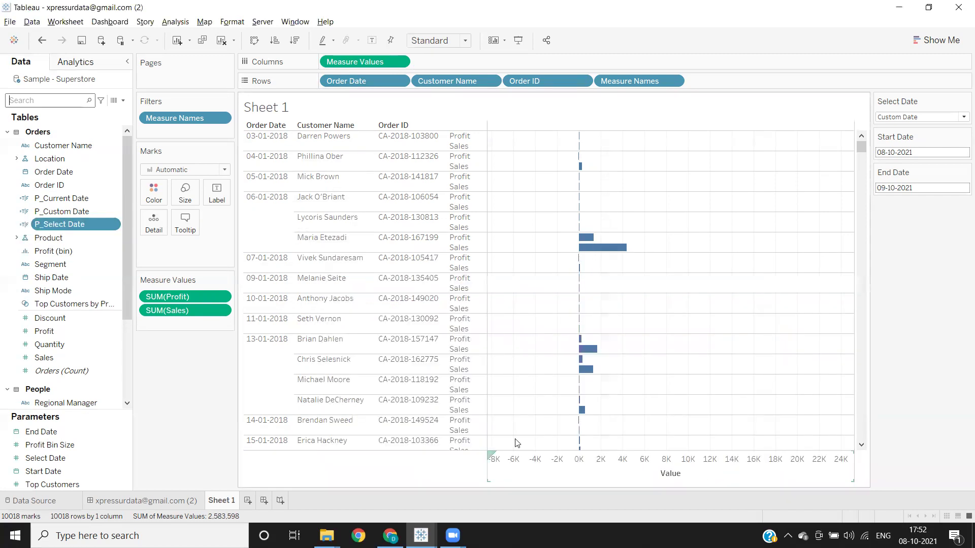
Filter the view by P_Select Date, keeping only True values
drag(59, 220, 166, 130)
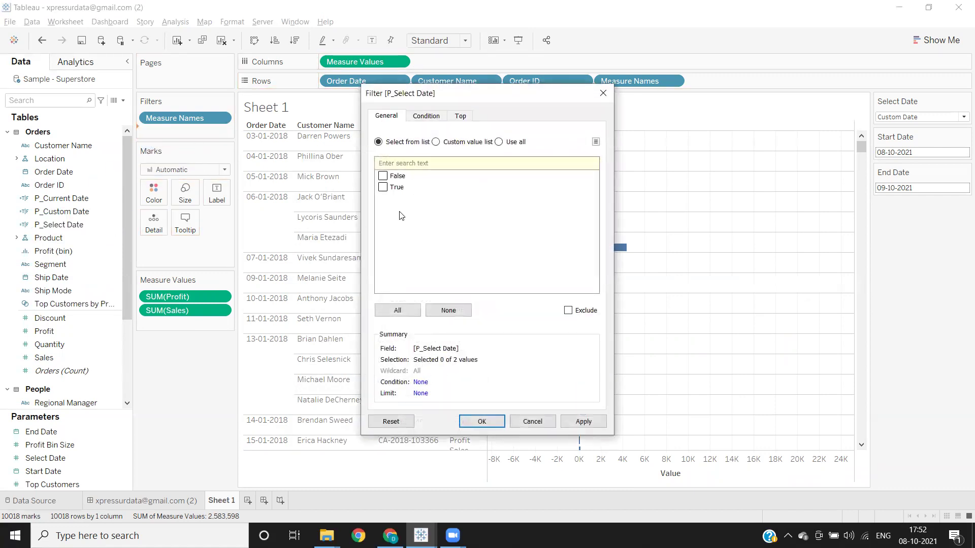
click(382, 188)
click(583, 421)
click(496, 426)
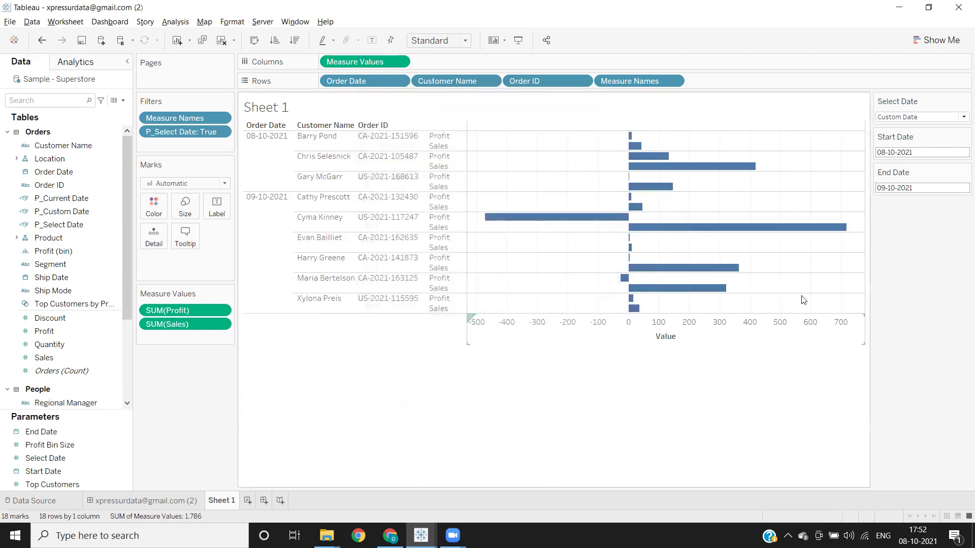
Switch Select Date to Current Date and back to Custom Date, and set Start Date to 06-10-2021
click(902, 117)
click(900, 128)
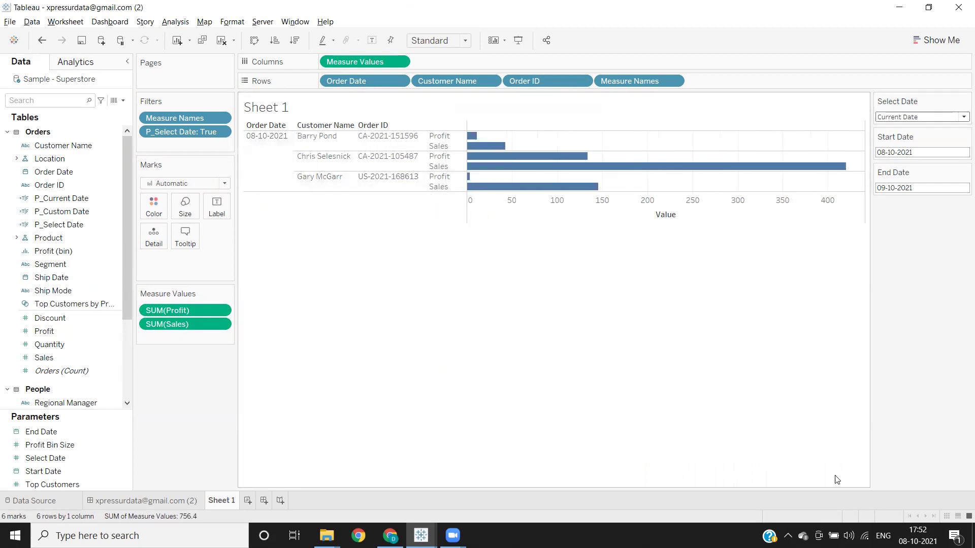
click(914, 117)
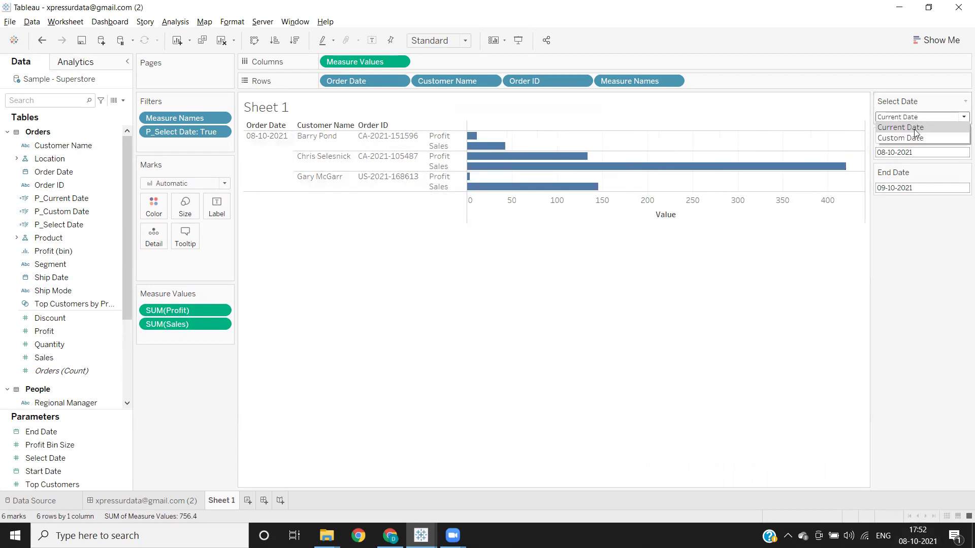
click(902, 155)
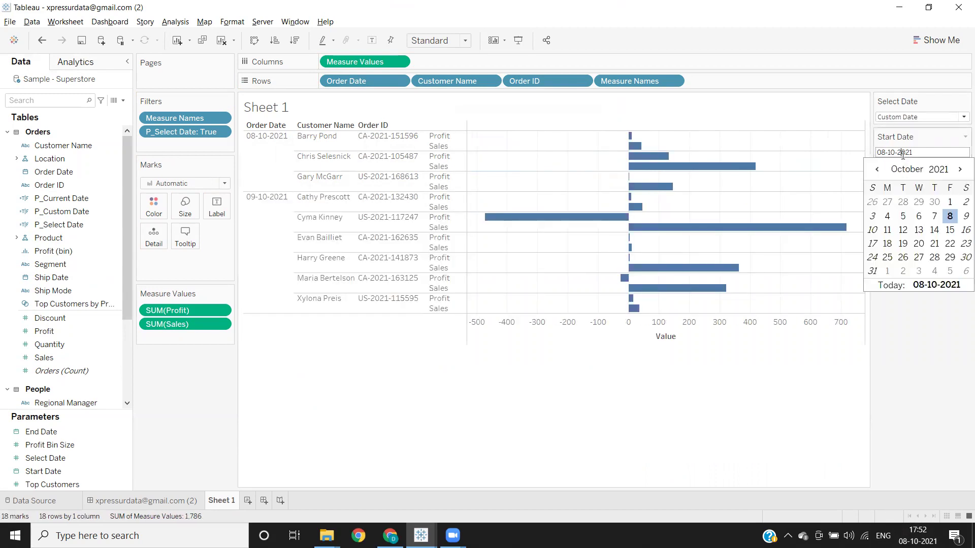
click(918, 216)
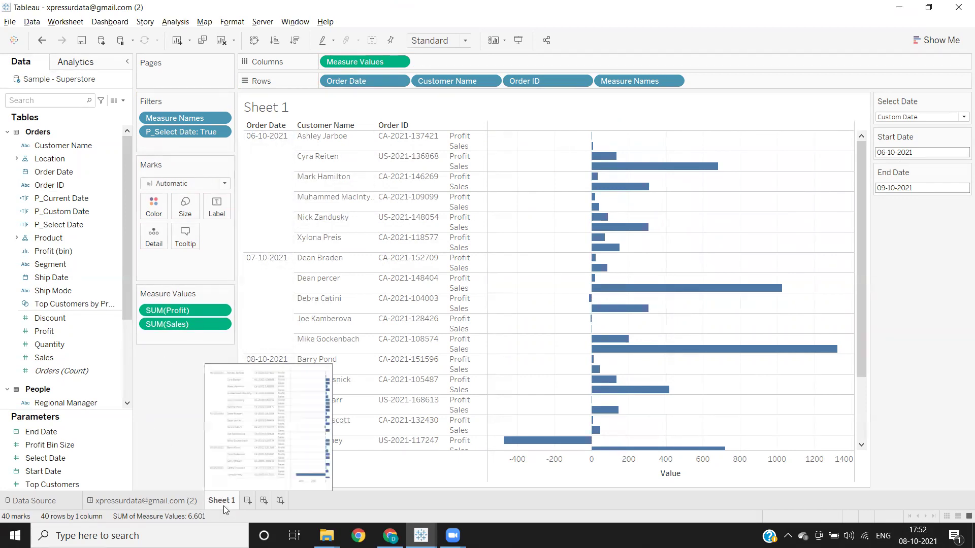
Create a new dashboard and place Sheet 1 on it as a tiled object with its title hidden
click(263, 502)
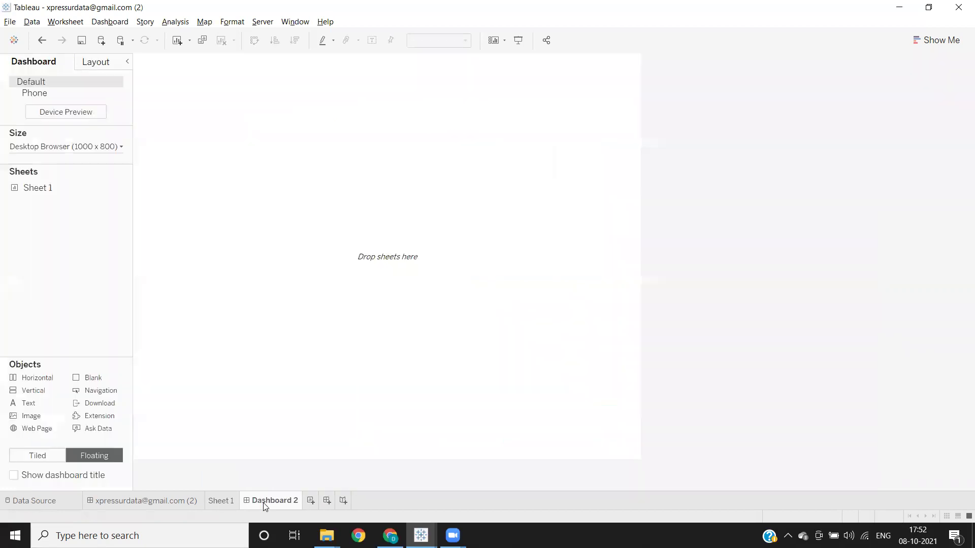
click(78, 148)
click(76, 242)
drag(37, 189, 6, 217)
click(51, 456)
drag(51, 189, 181, 198)
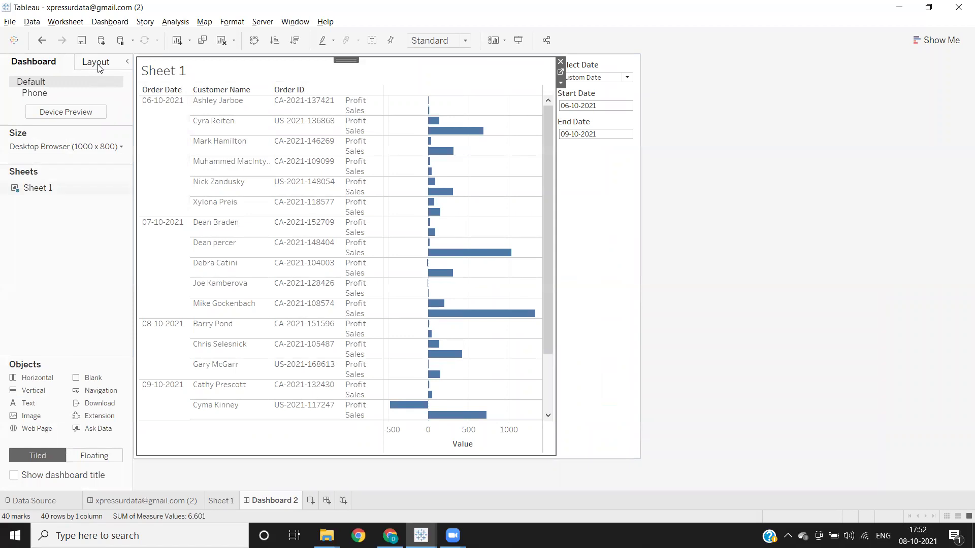
right_click(157, 71)
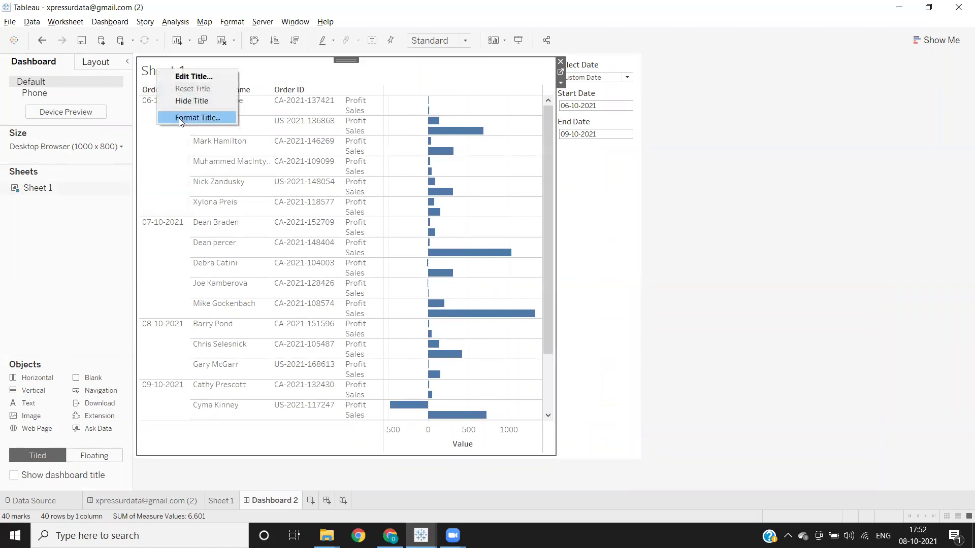
click(184, 101)
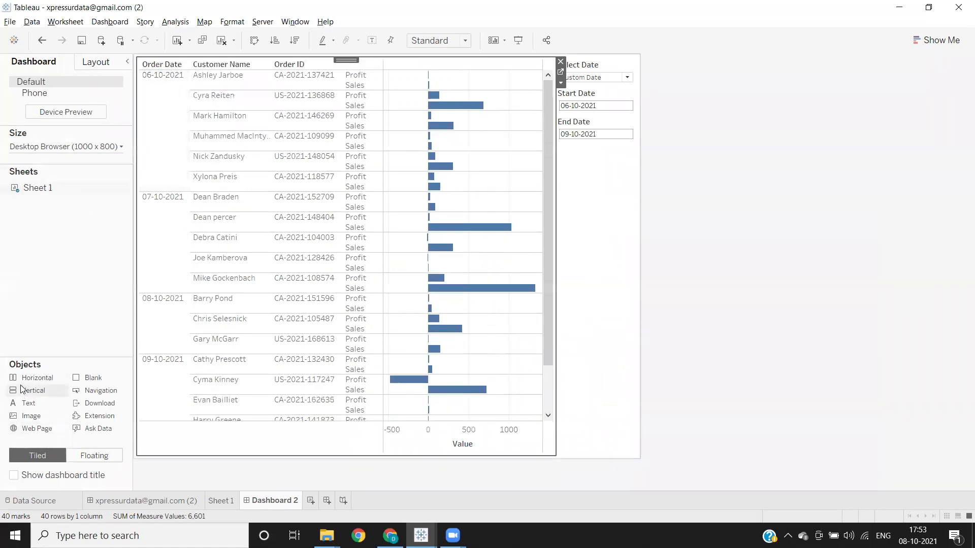
Add a horizontal container above the sheet and move the Select Date control into it
drag(26, 381, 218, 86)
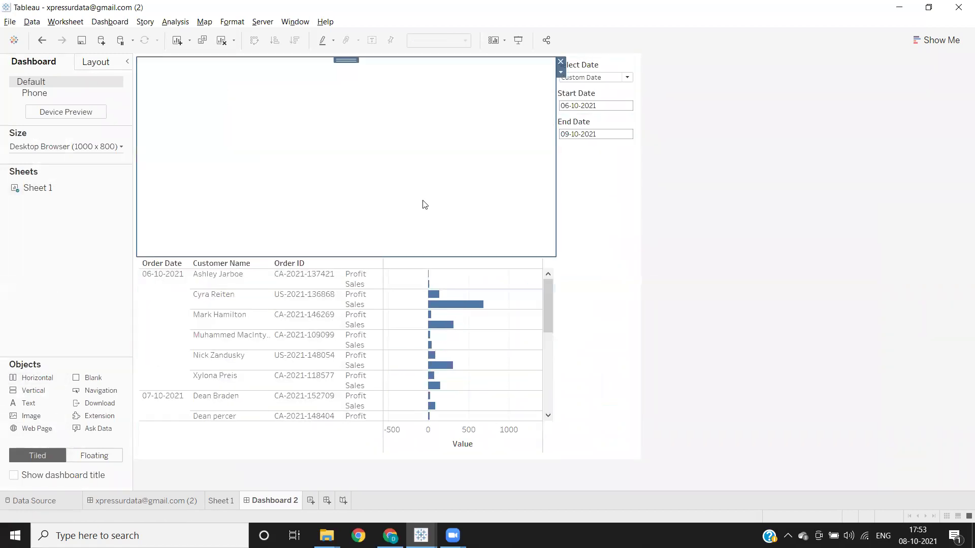
click(603, 71)
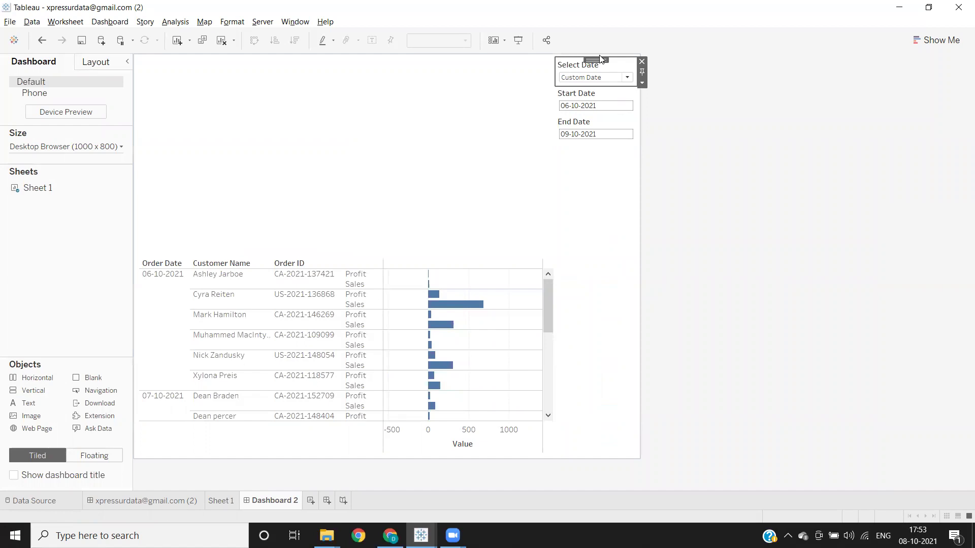
drag(593, 60, 380, 109)
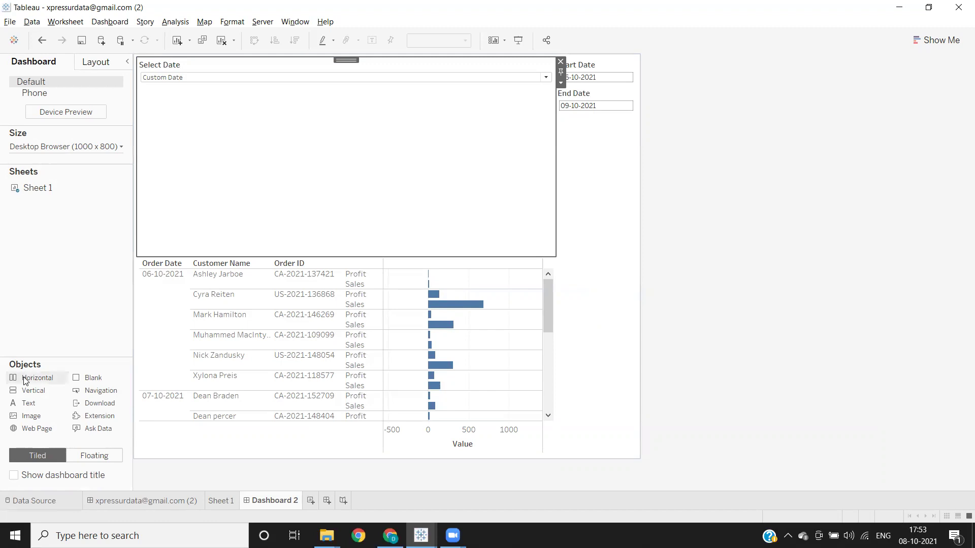
Add another horizontal container beside the Select Date control on the dashboard
drag(23, 381, 528, 149)
drag(541, 116, 557, 179)
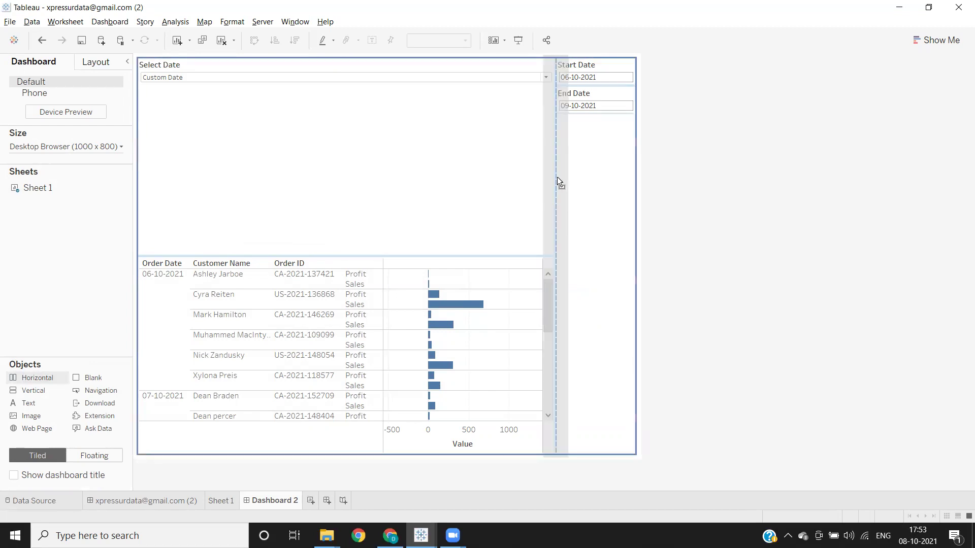
drag(553, 82, 532, 86)
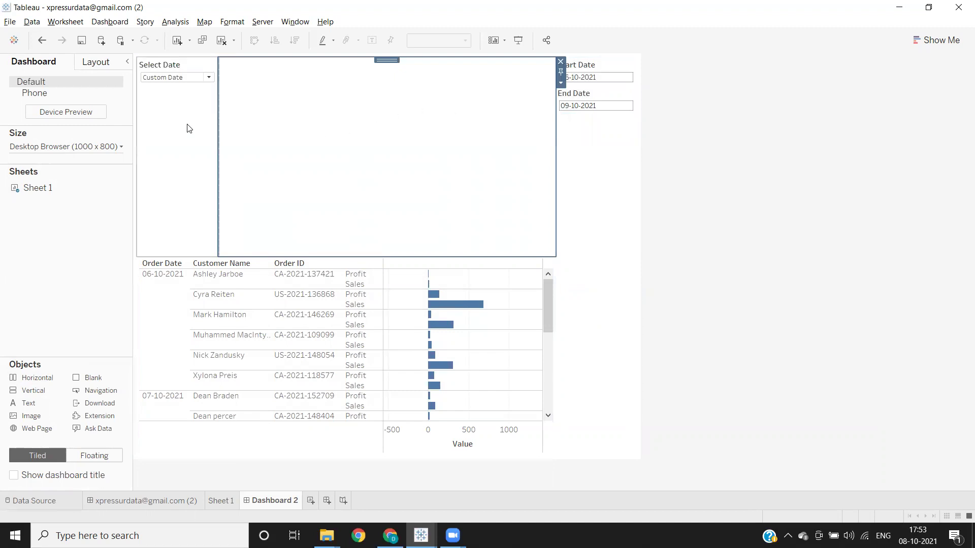
Move the Start Date and End Date controls side by side into the row with Select Date
click(599, 63)
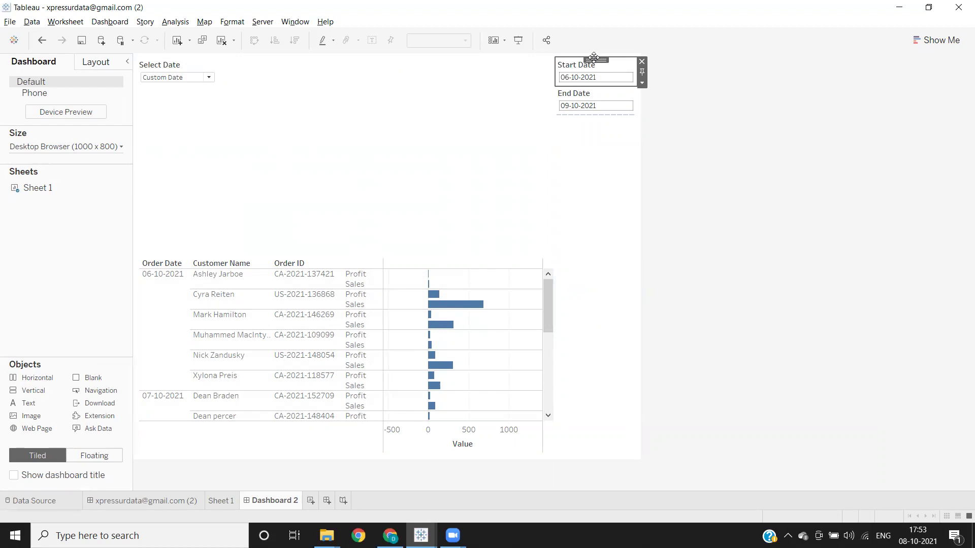
drag(595, 57, 457, 95)
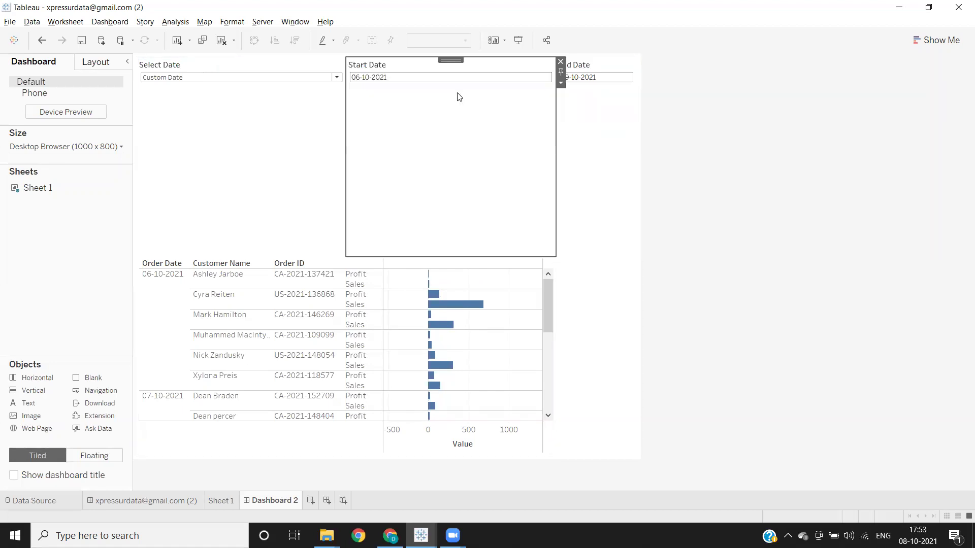
click(604, 69)
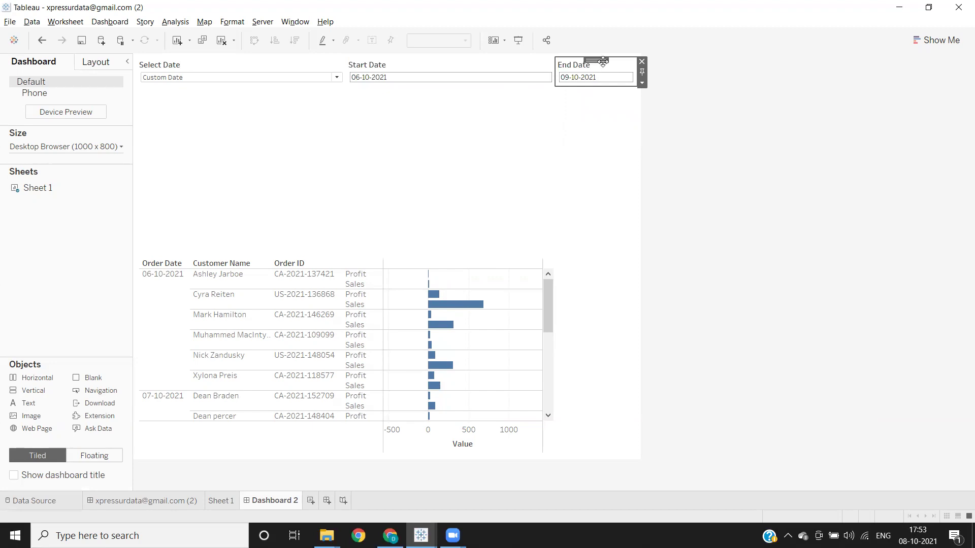
drag(601, 57, 536, 106)
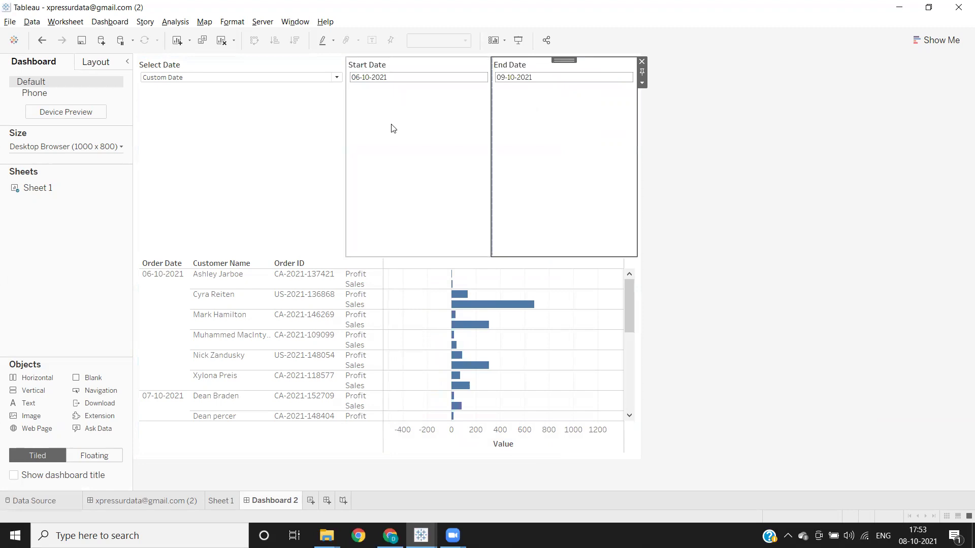
Shrink the parameter row to the height of its controls and set Select Date to Current Date
drag(287, 256, 294, 90)
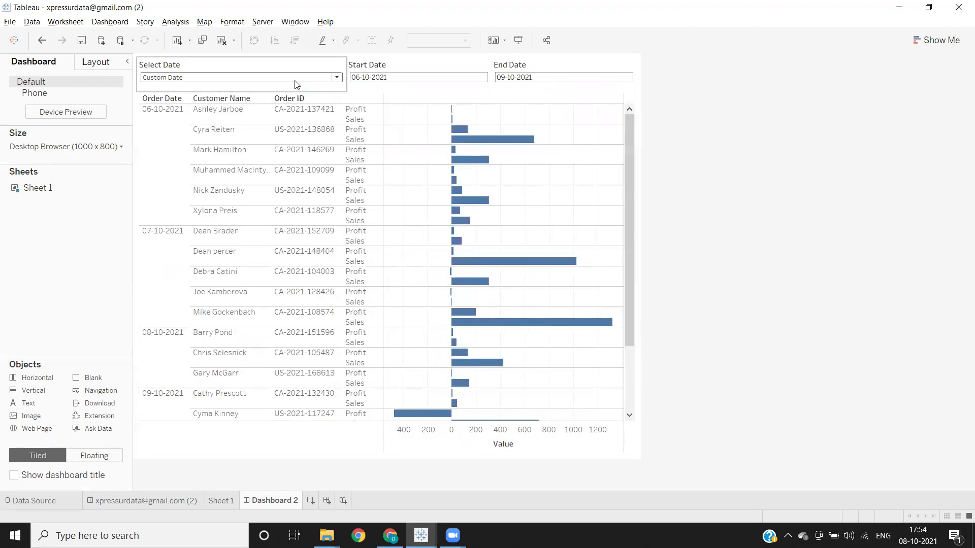
click(297, 81)
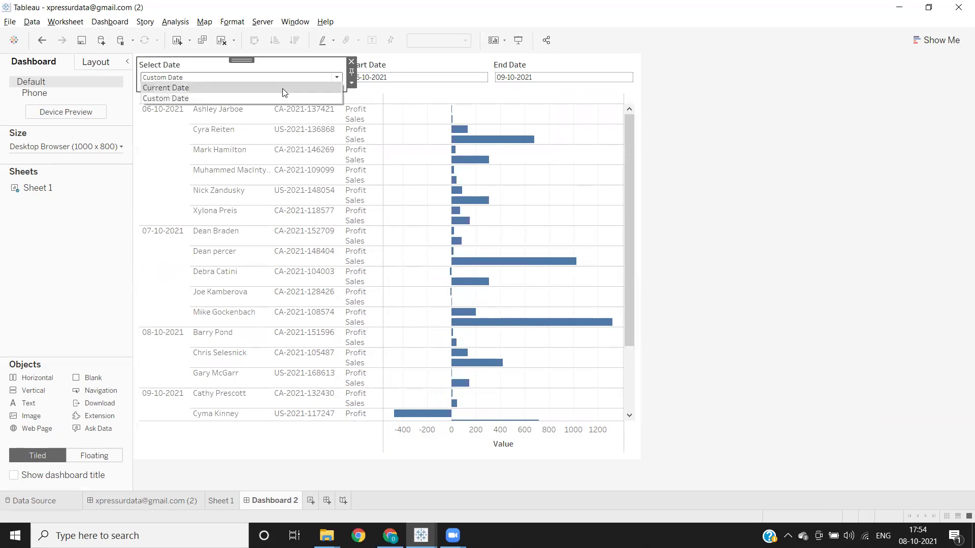
click(284, 88)
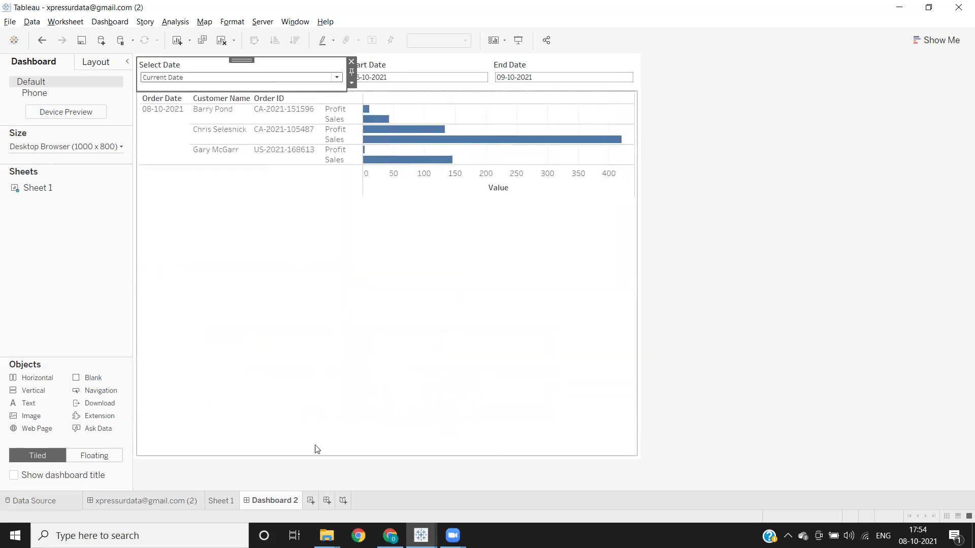
Add a new worksheet and name it Blank Sheet
click(309, 500)
double_click(308, 500)
text(B)
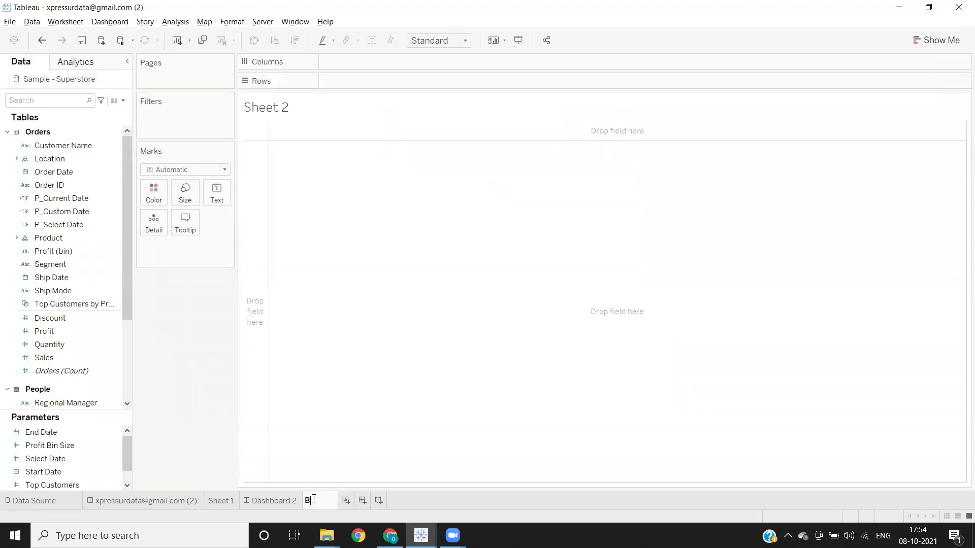
text(lank Sheet)
key(Return)
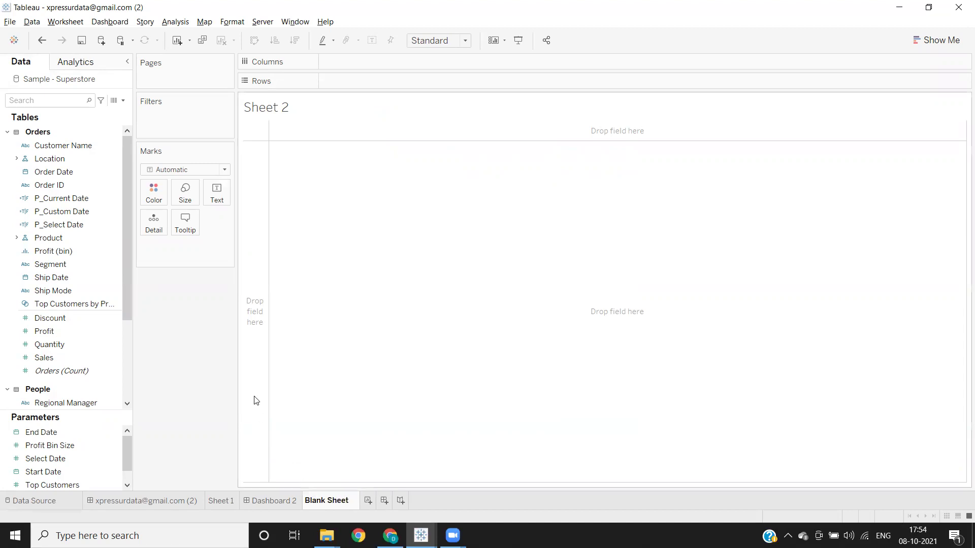
Create the ad hoc calculation avg(1) on Columns and copy it to Rows
double_click(348, 62)
text(av)
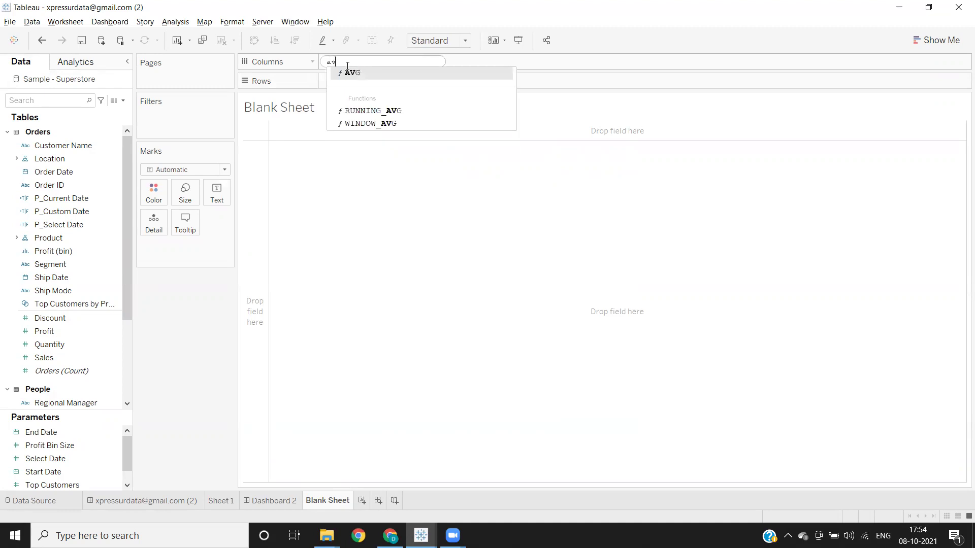
text(g())
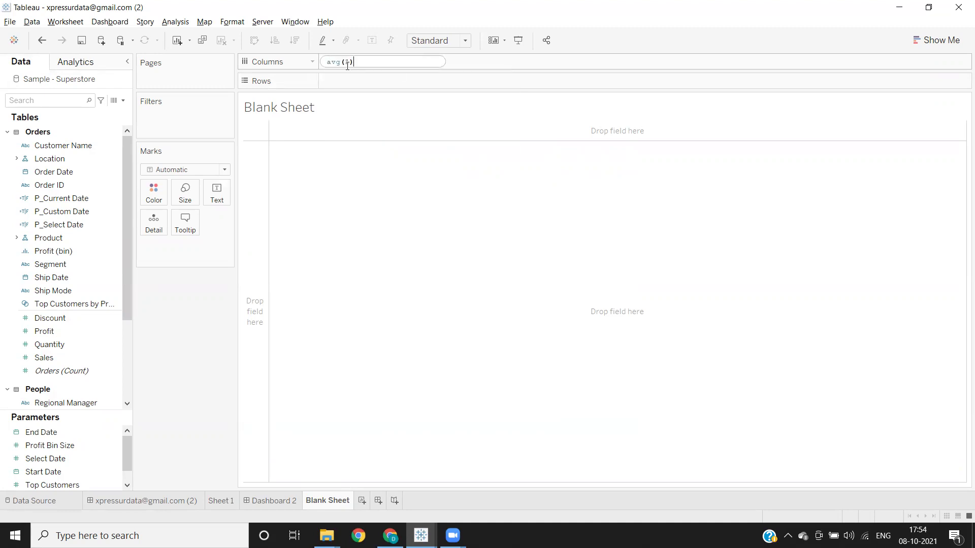
key(Return)
mouse_move(354, 64)
mouse_down()
mouse_move(355, 88)
mouse_move(361, 71)
mouse_move(358, 78)
mouse_up()
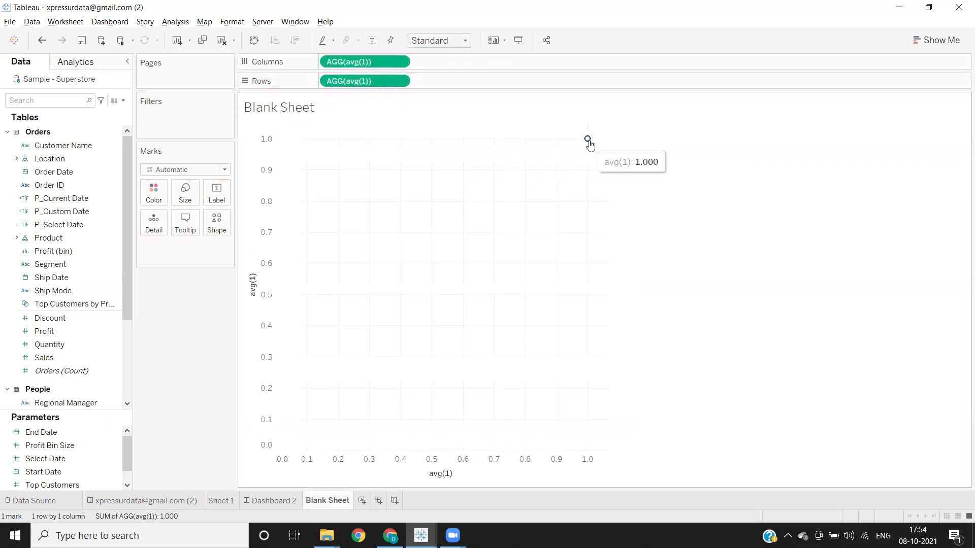
Set the mark colour of the blank sheet to white
click(152, 191)
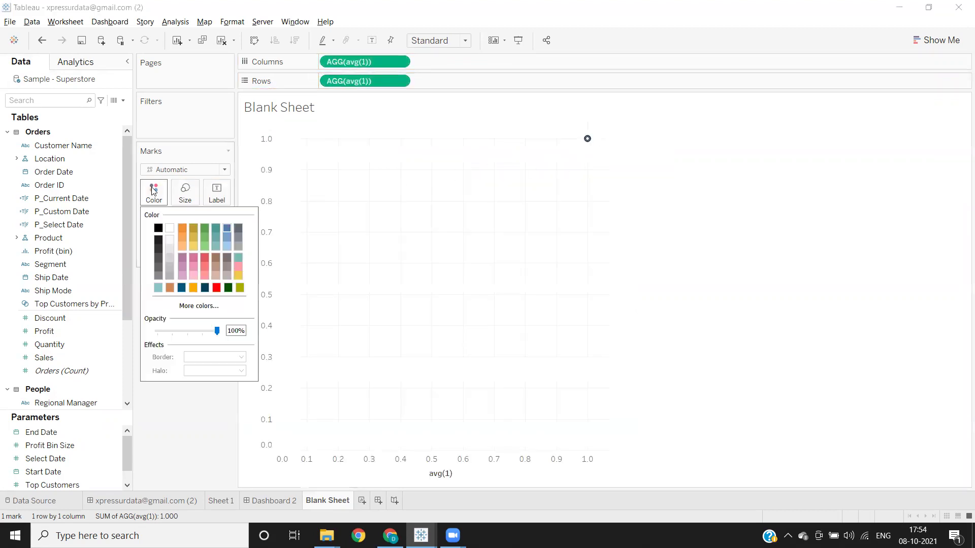
click(166, 230)
click(372, 219)
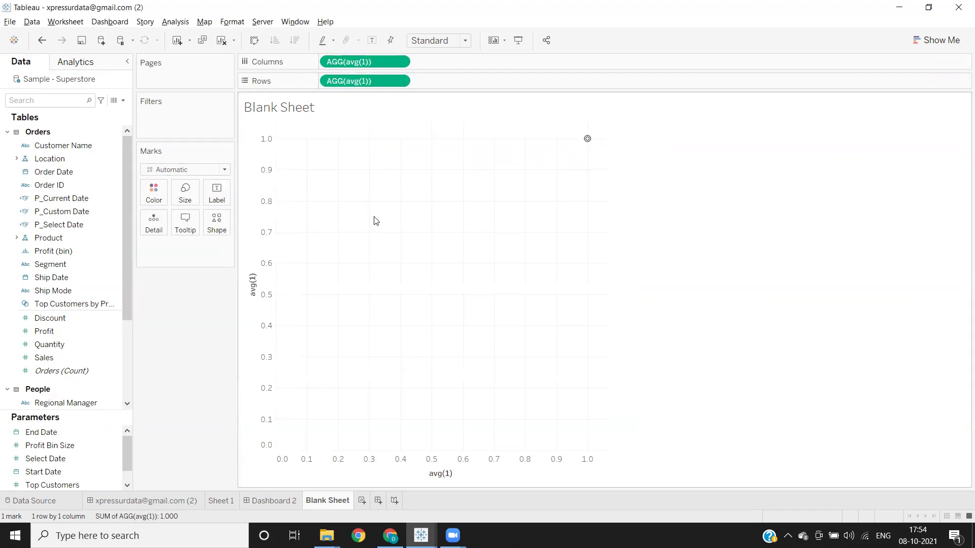
Set the grid lines of both columns and rows to None
click(232, 21)
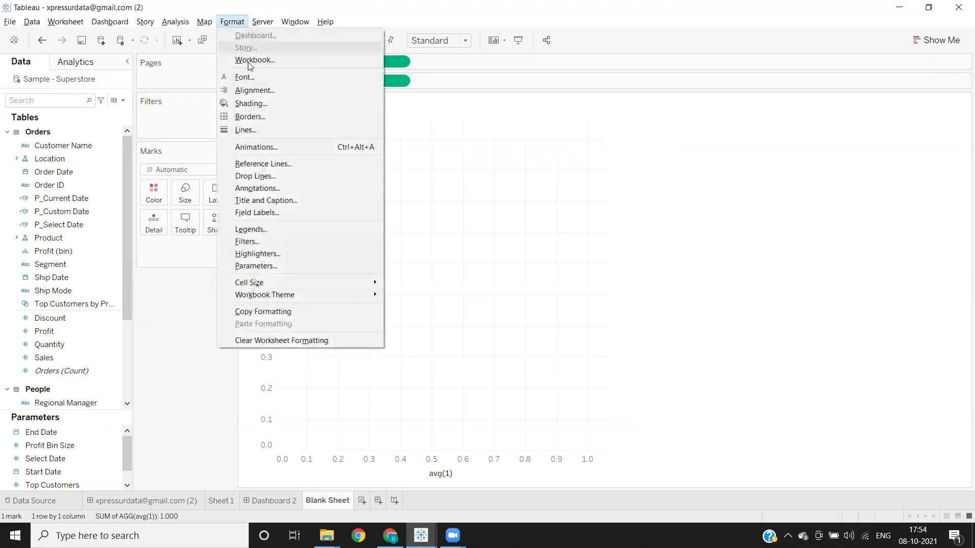
click(249, 116)
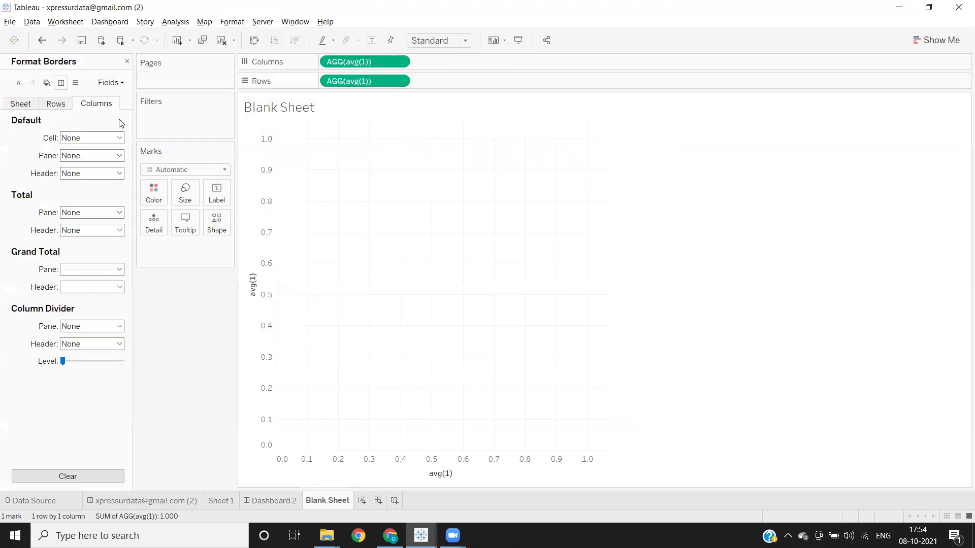
click(75, 83)
click(75, 137)
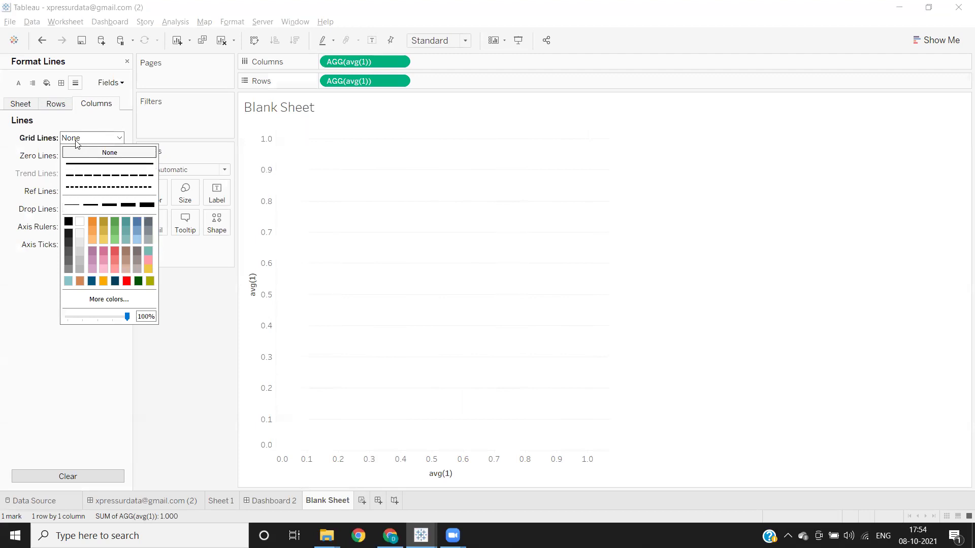
click(55, 103)
click(61, 138)
click(84, 152)
Hide the headers of both the horizontal and vertical avg(1) axes
click(315, 466)
right_click(314, 465)
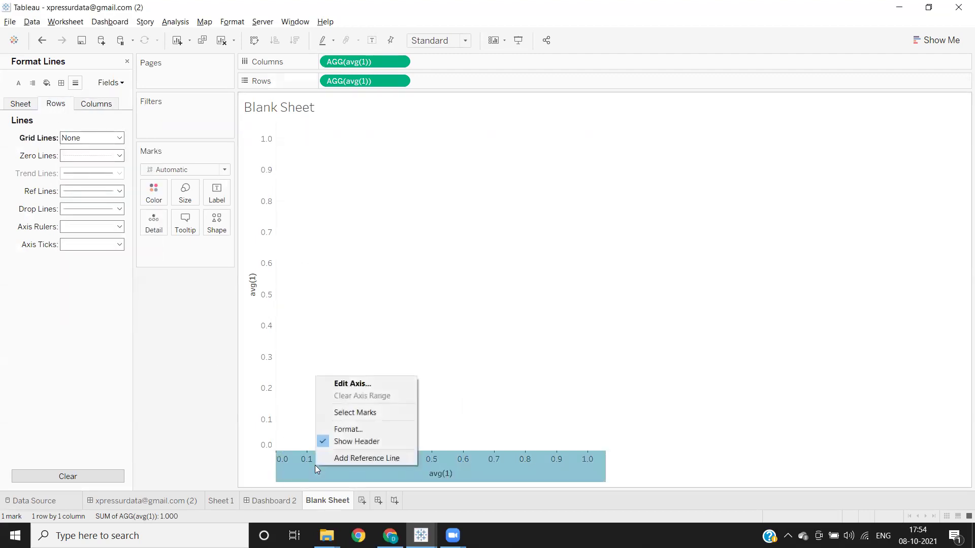
click(339, 441)
right_click(250, 373)
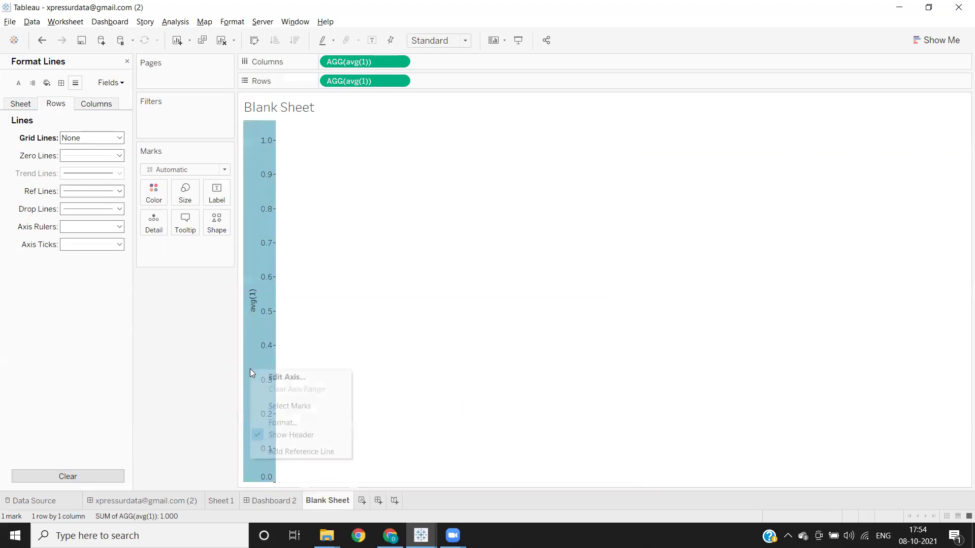
click(280, 435)
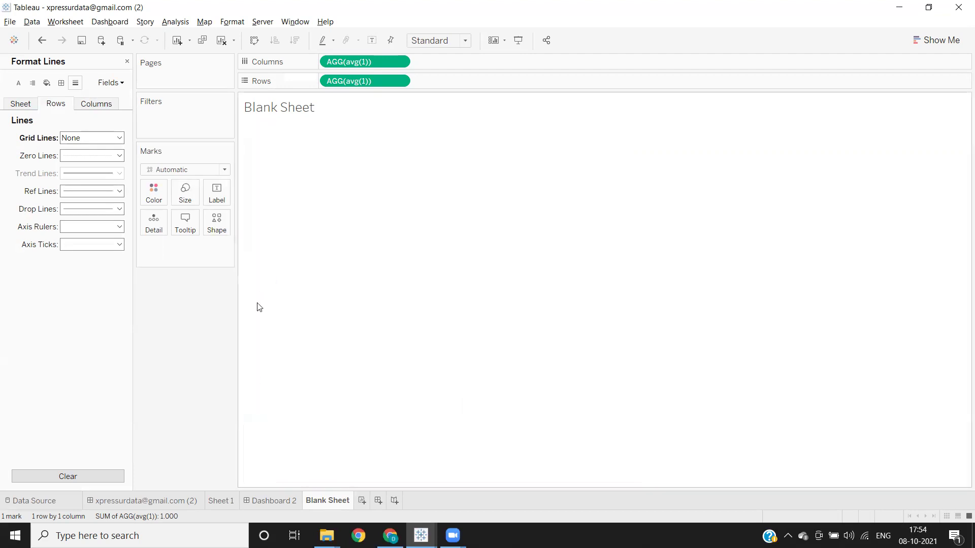
Create a calculated field named "show hide button" with the formula [Select Date] = 2
click(127, 61)
click(123, 101)
click(104, 115)
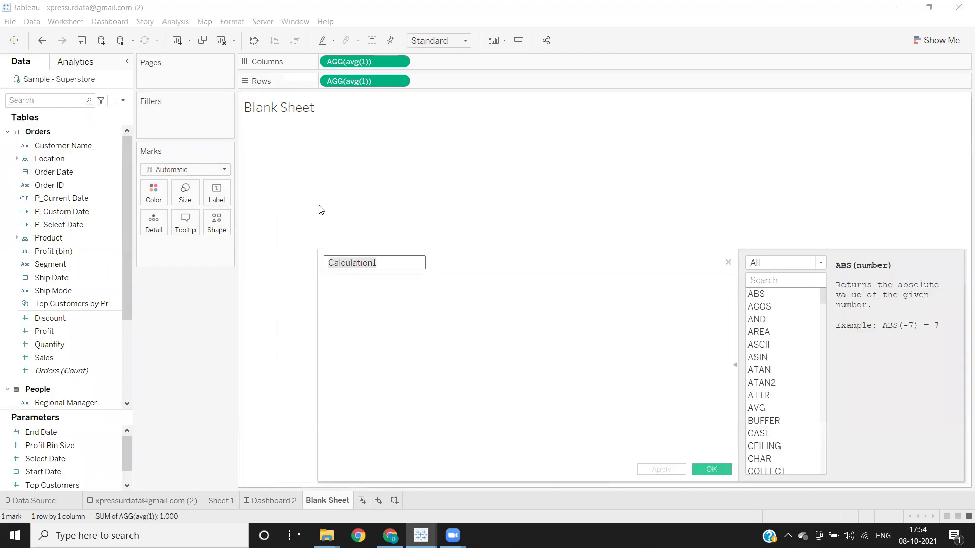
text(show hi)
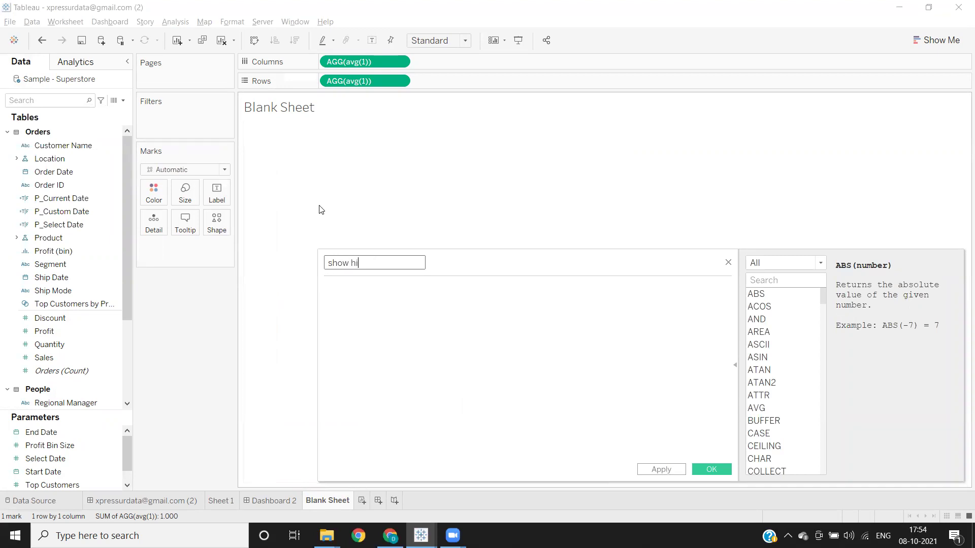
text(de button)
click(353, 290)
text(sel)
key(Return)
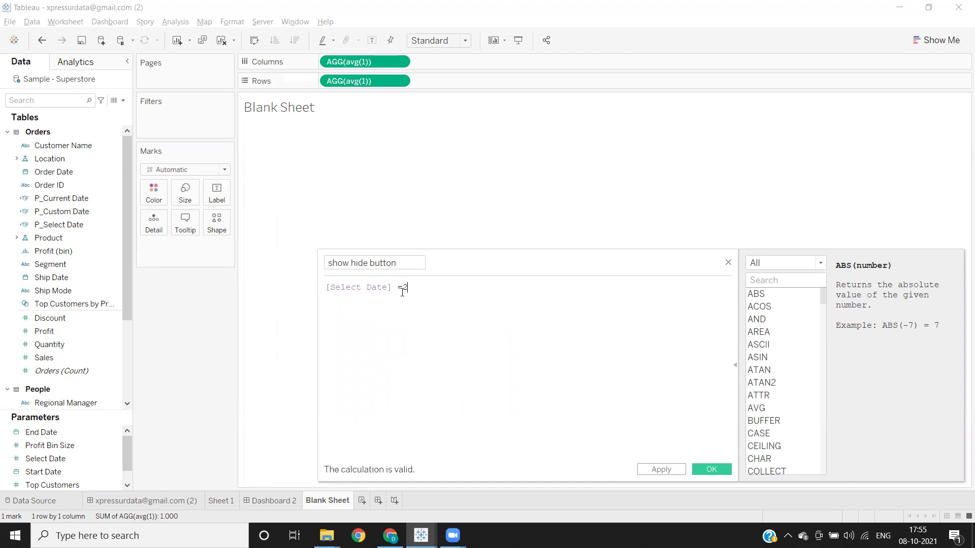
click(662, 469)
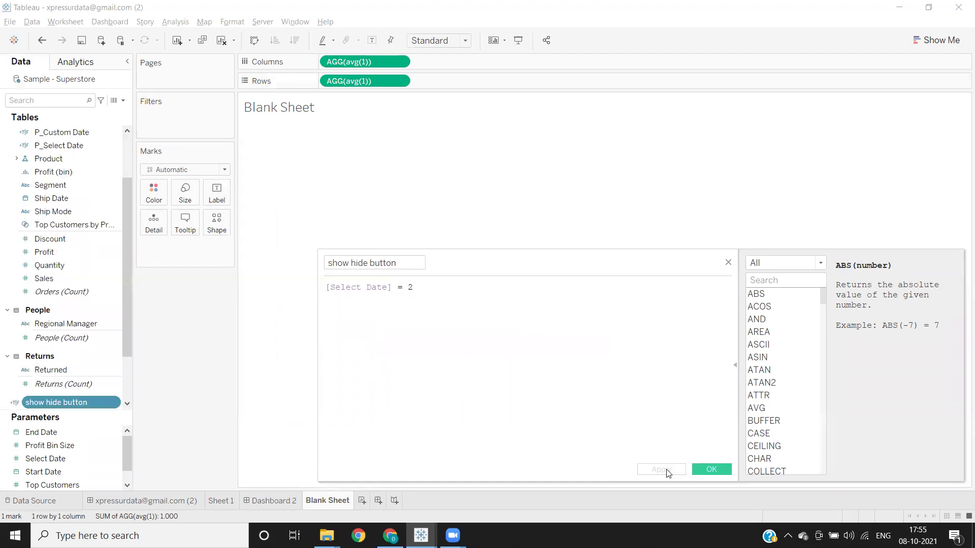
click(709, 470)
Filter the blank sheet by the show hide button field, keeping the value False
drag(49, 403, 156, 116)
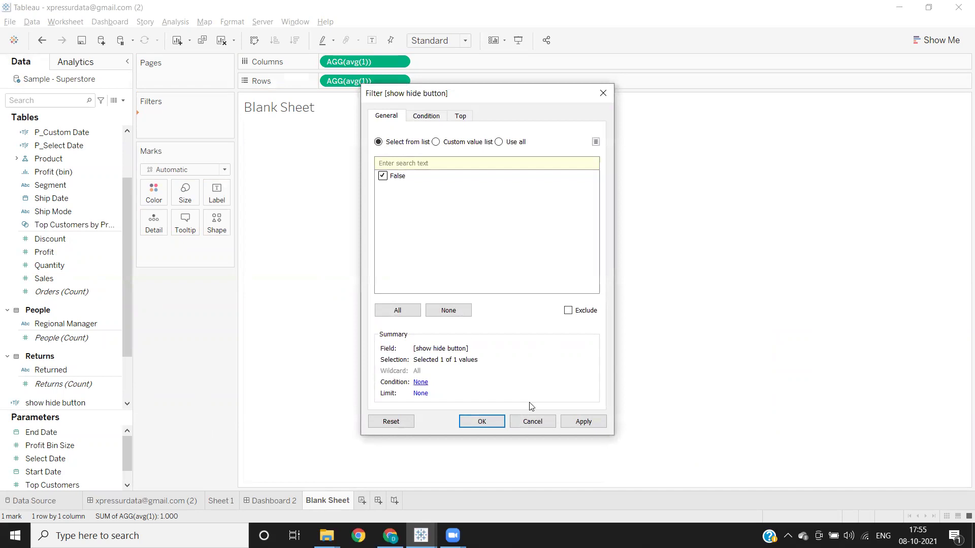
click(583, 422)
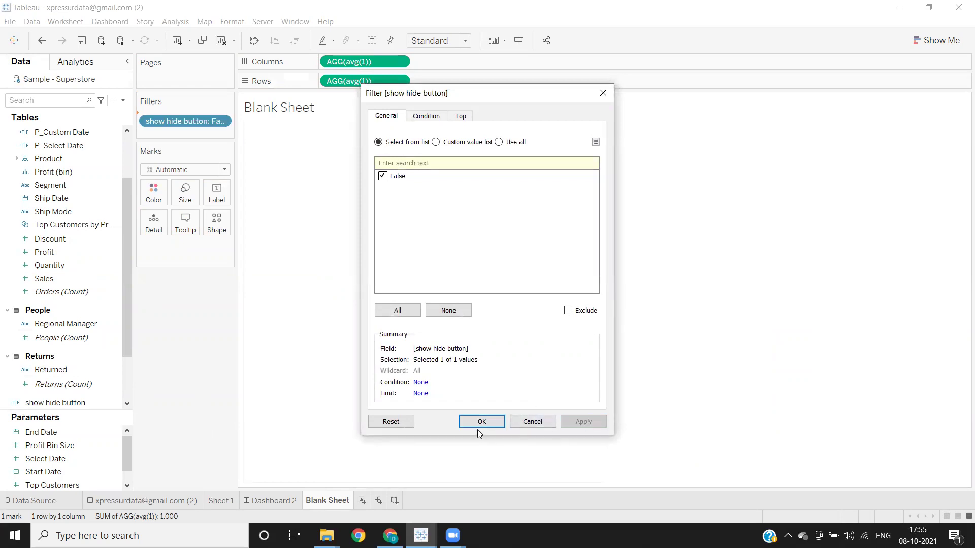
click(480, 422)
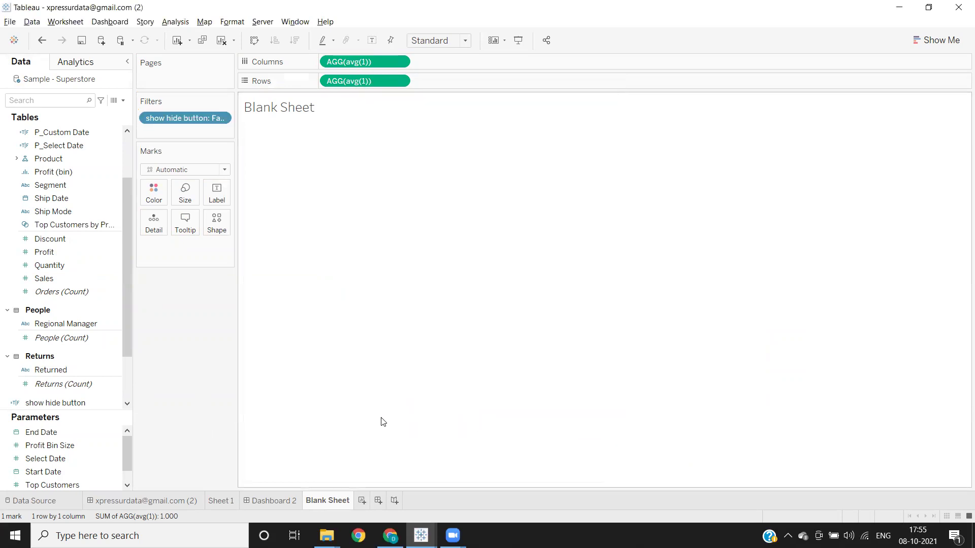
Place Blank Sheet between the Select Date and Start Date controls on Dashboard 2 and hide its title
click(272, 501)
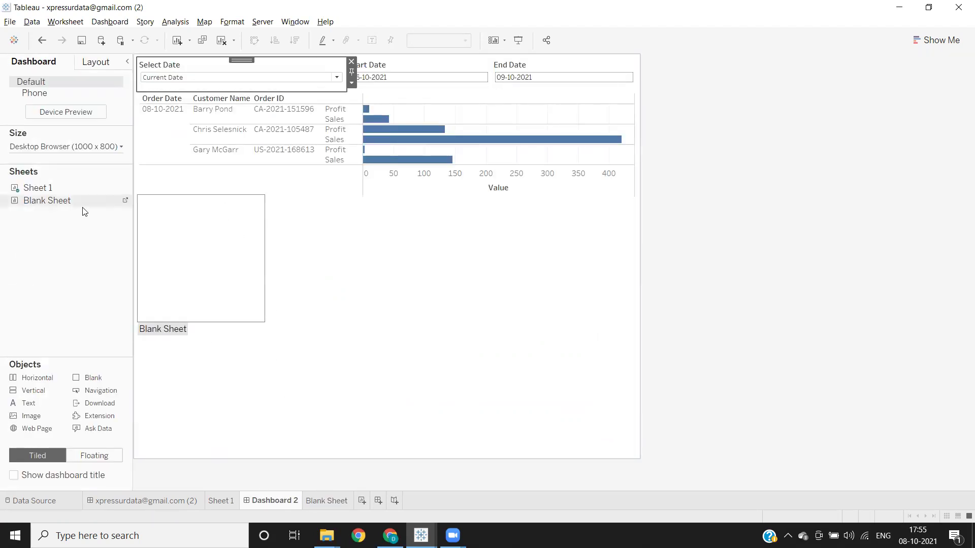
mouse_move(372, 122)
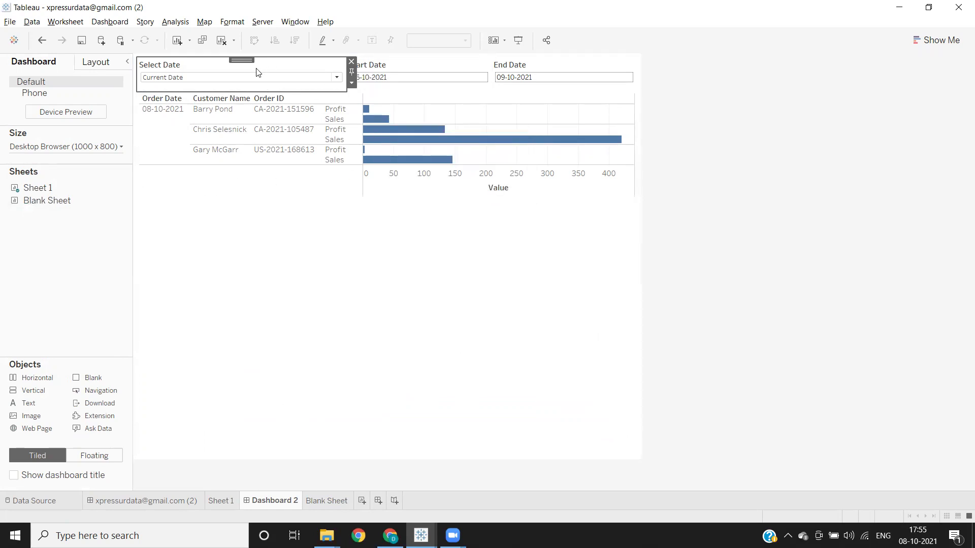
mouse_move(28, 200)
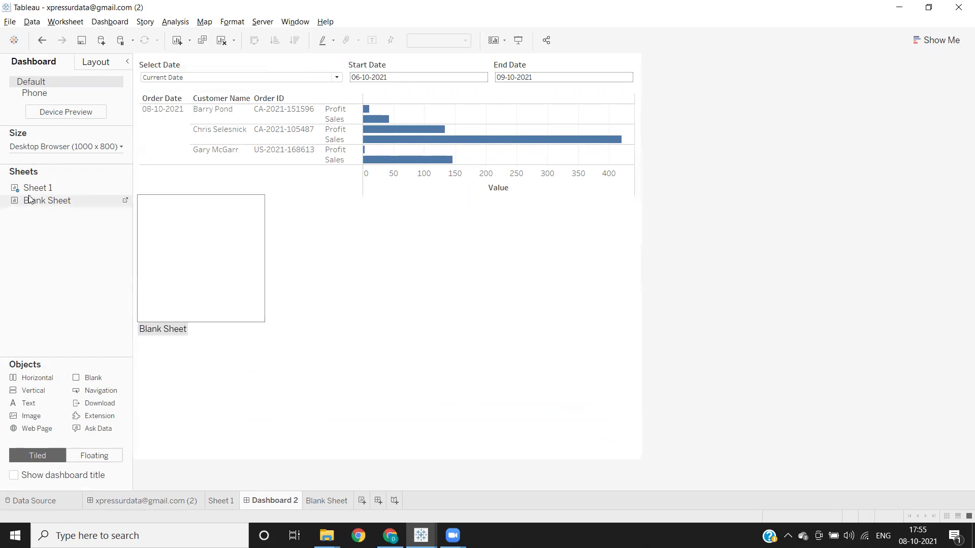
mouse_move(36, 201)
mouse_down()
mouse_move(354, 68)
mouse_move(343, 75)
mouse_up()
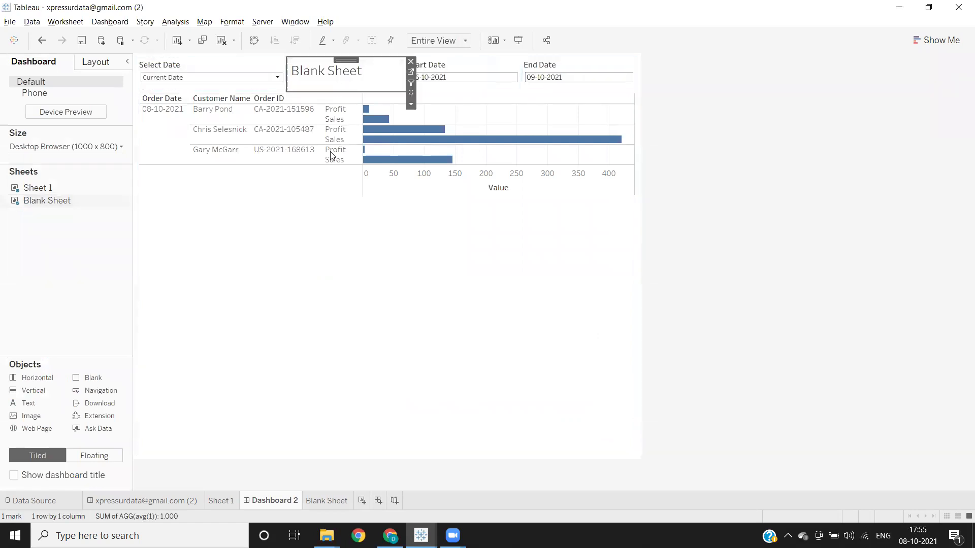
right_click(319, 71)
click(338, 98)
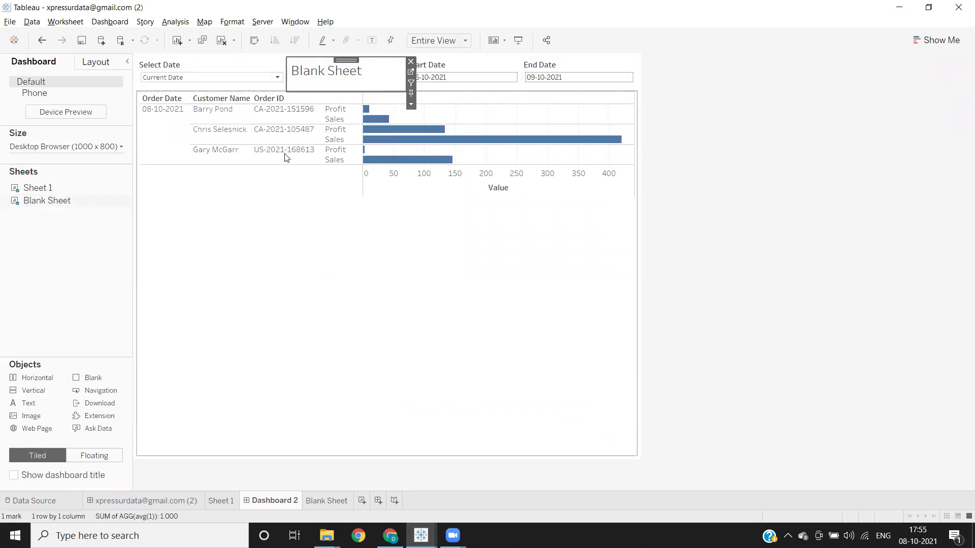
Test the date controls by switching Select Date to Custom Date and back to Current Date
click(172, 78)
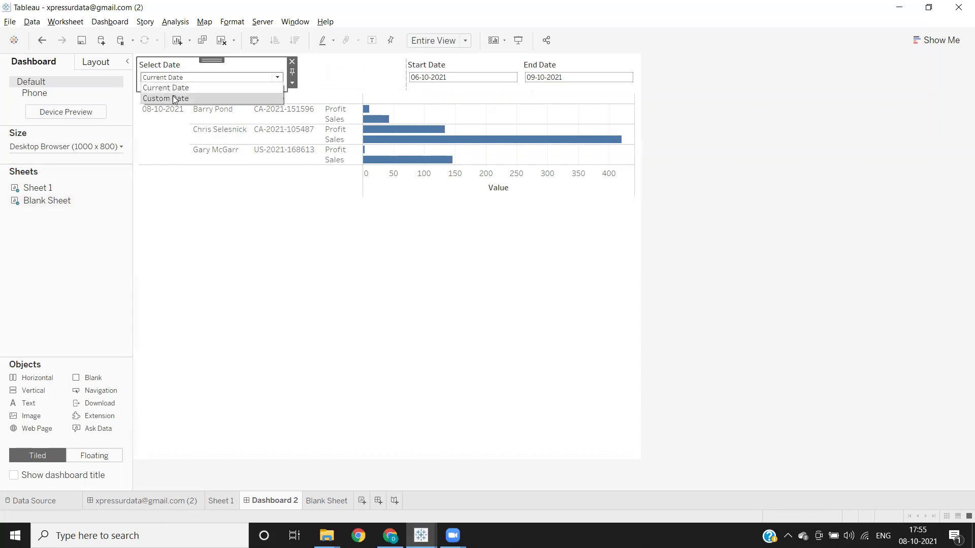
click(173, 97)
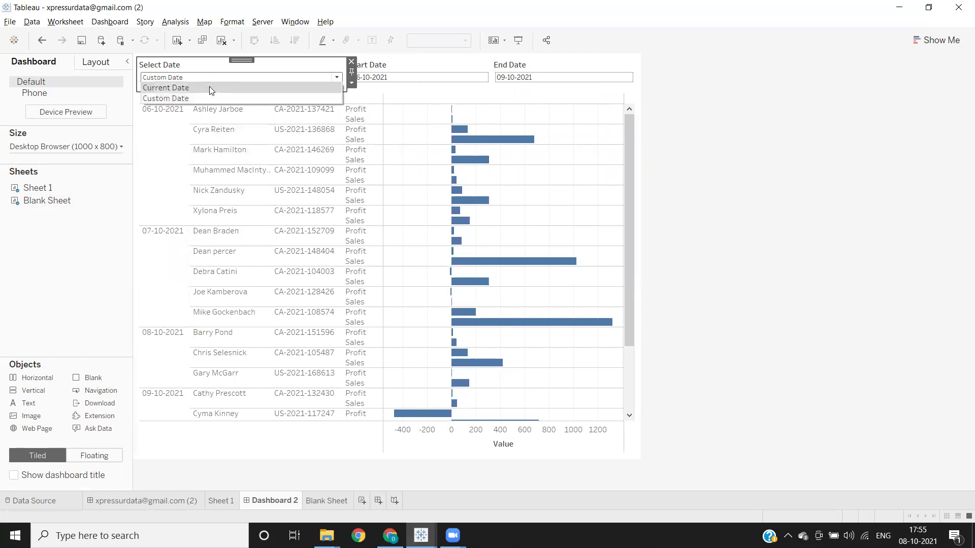
click(210, 88)
Narrow the Select Date control and recheck the layout with Custom Date and Current Date
drag(285, 89, 252, 80)
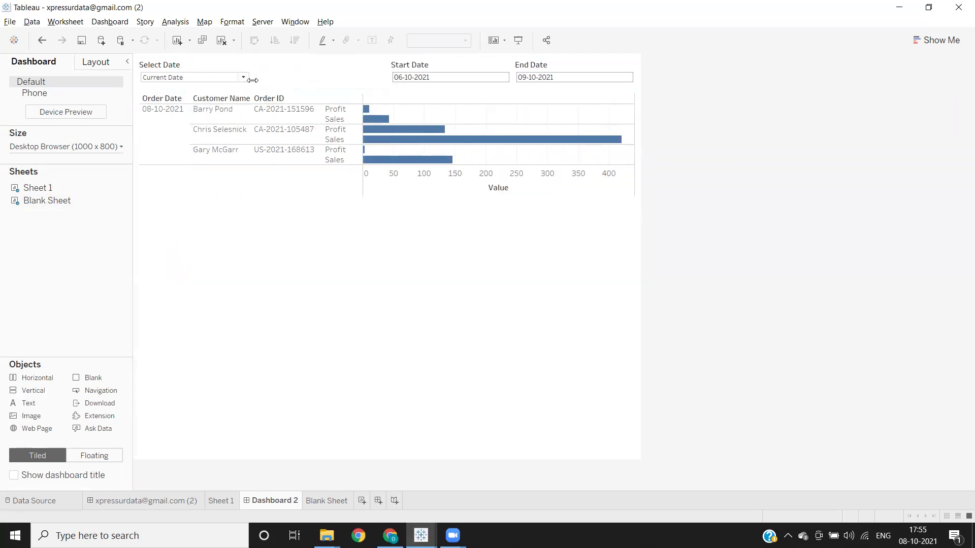
click(214, 77)
click(209, 99)
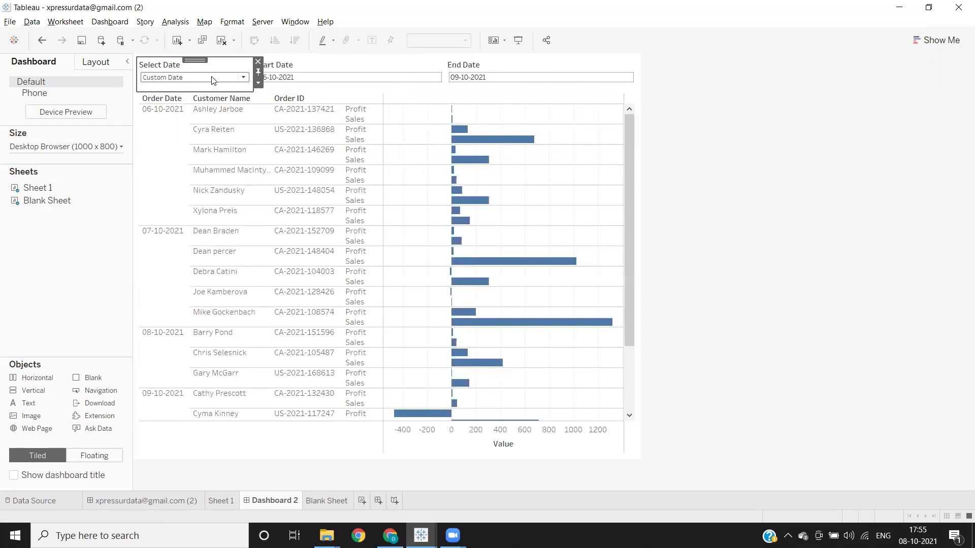
click(213, 79)
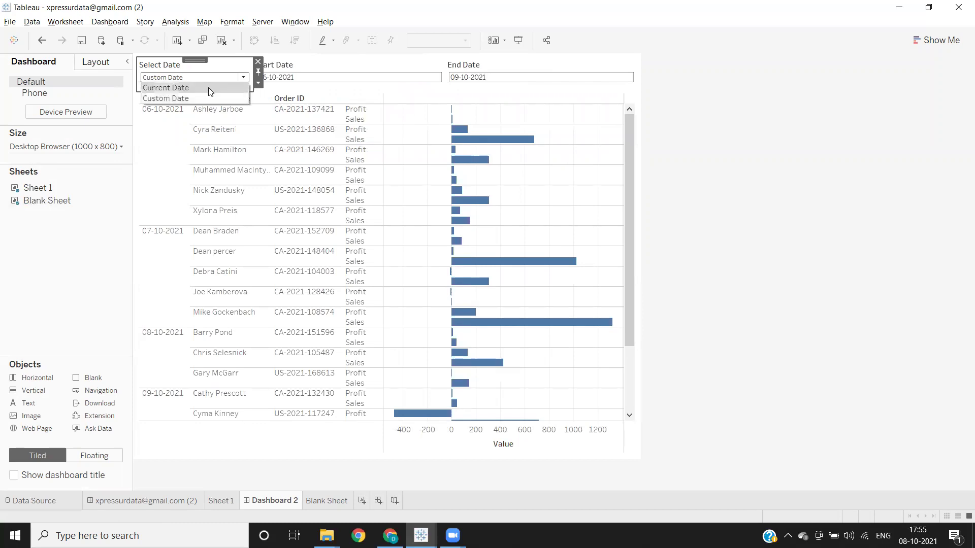
click(209, 87)
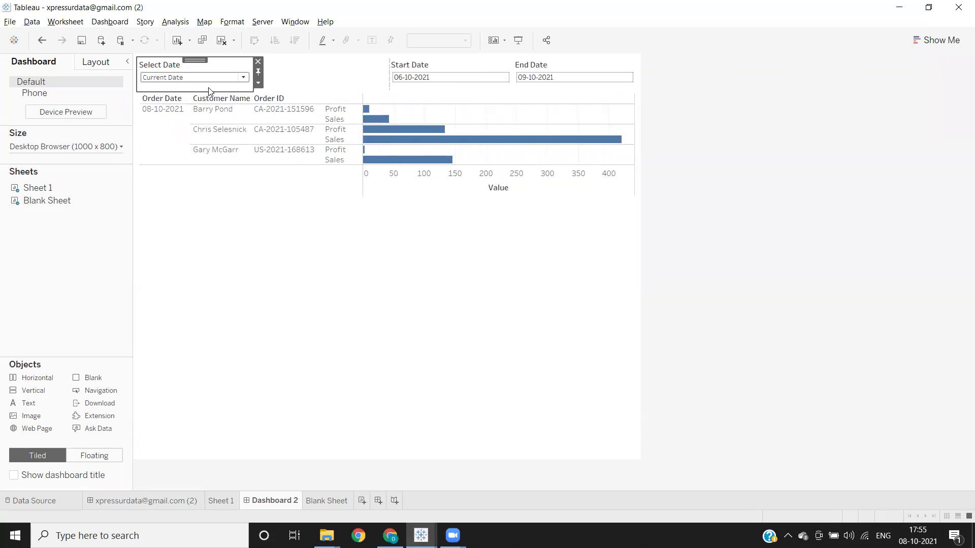
Widen the blank sheet beside Select Date and resize the Start Date and End Date controls to share the remaining width
click(514, 79)
drag(516, 80, 539, 79)
drag(354, 83, 430, 83)
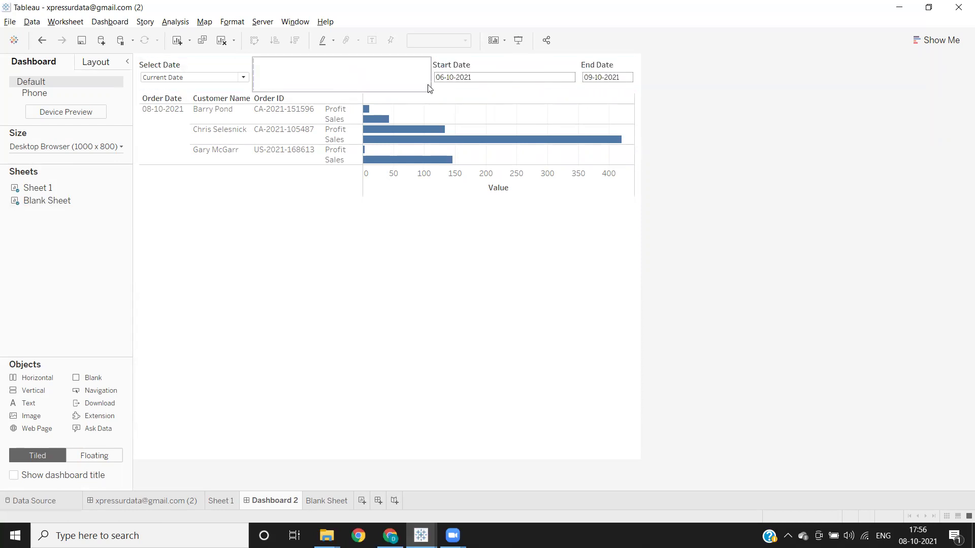
click(497, 88)
drag(429, 76, 463, 77)
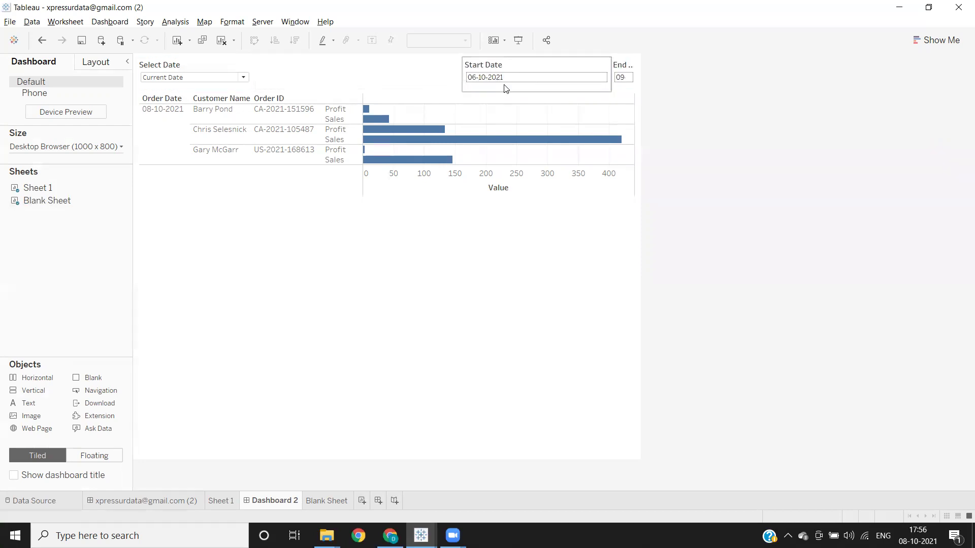
drag(613, 80, 564, 80)
click(563, 79)
click(560, 84)
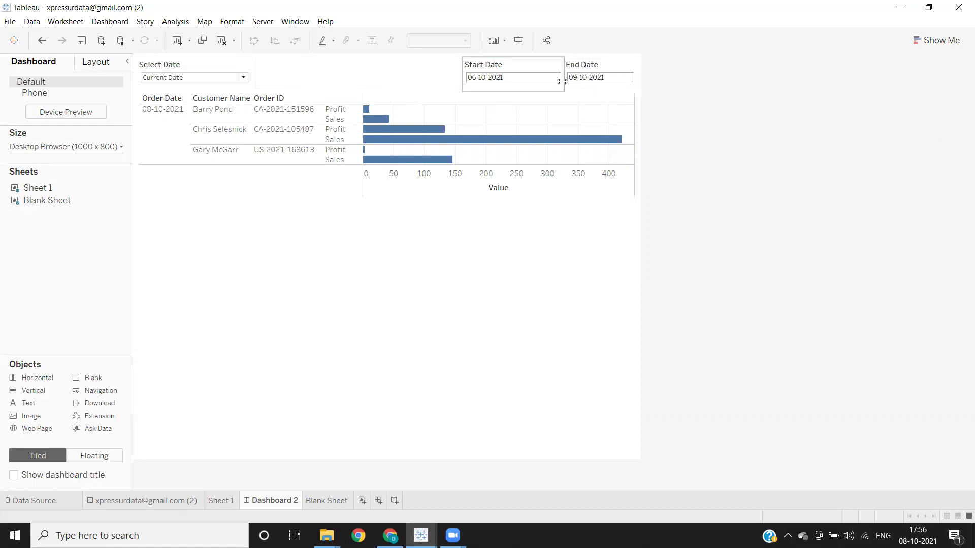
Check the resized layout by toggling Select Date between Custom Date and Current Date, finishing on Custom Date
click(209, 77)
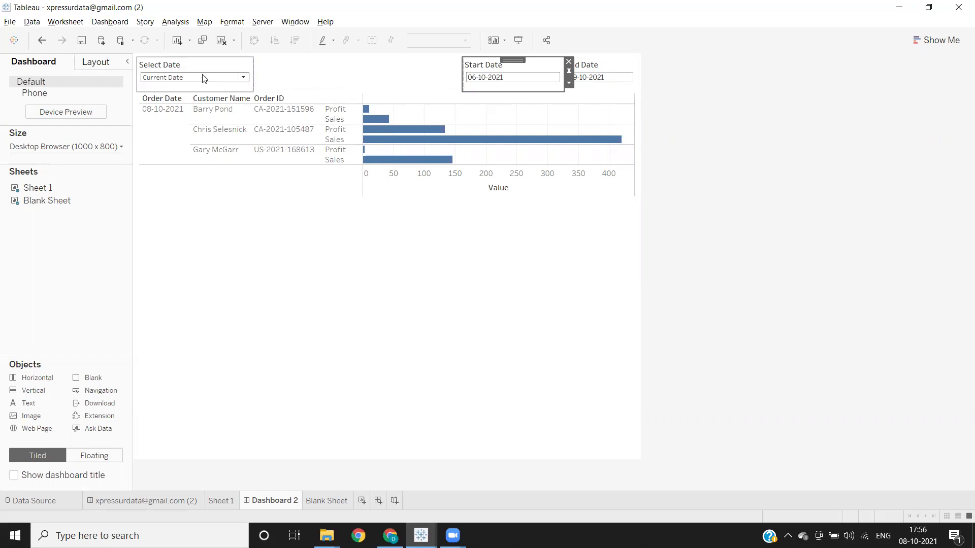
click(208, 77)
click(183, 98)
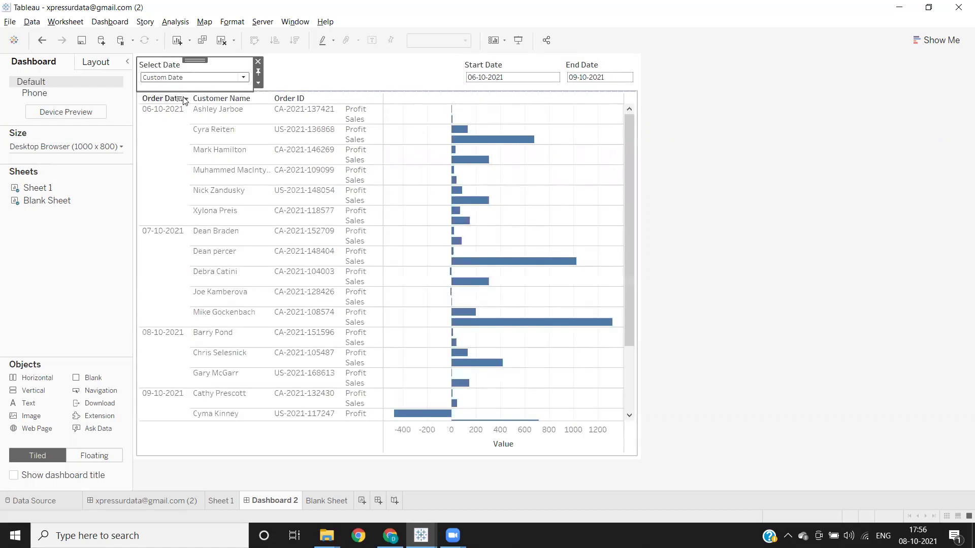
click(188, 78)
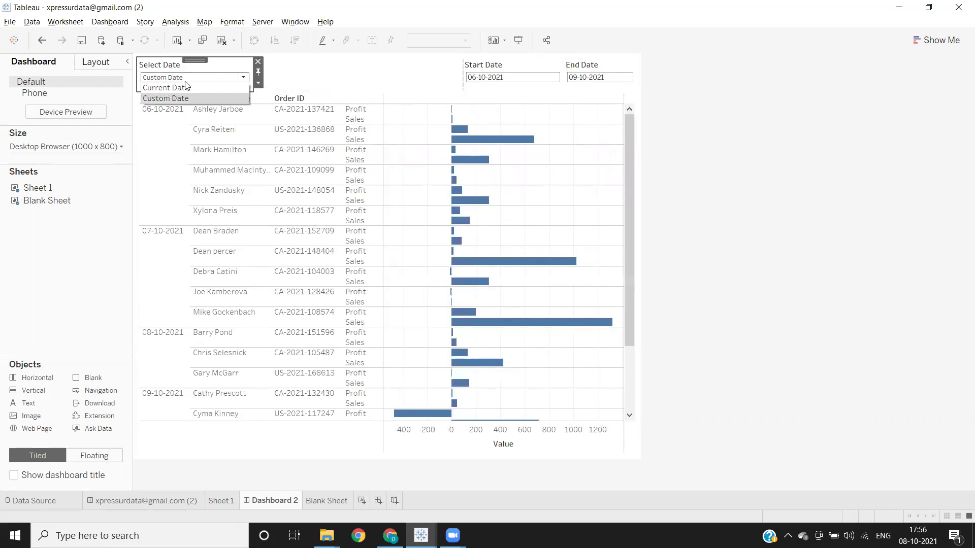
click(184, 87)
click(185, 78)
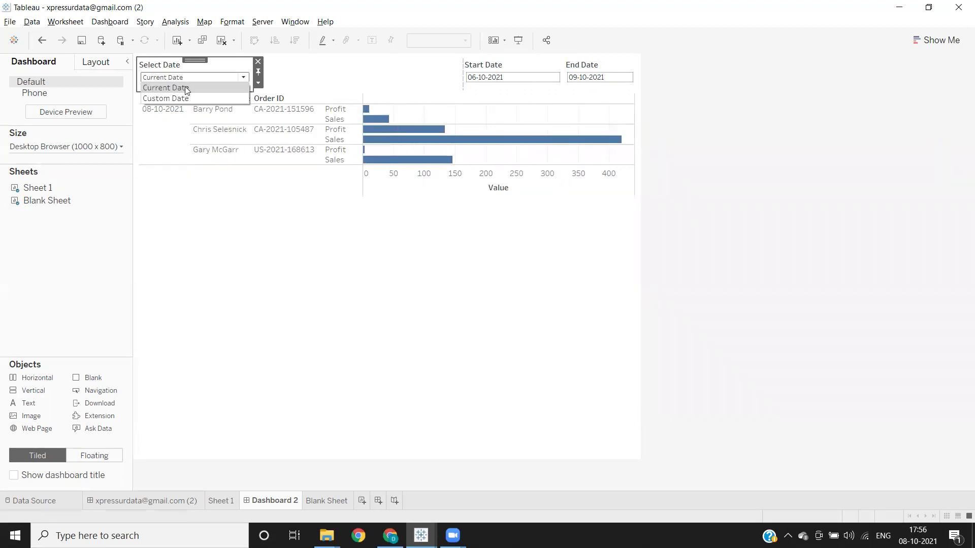
click(184, 96)
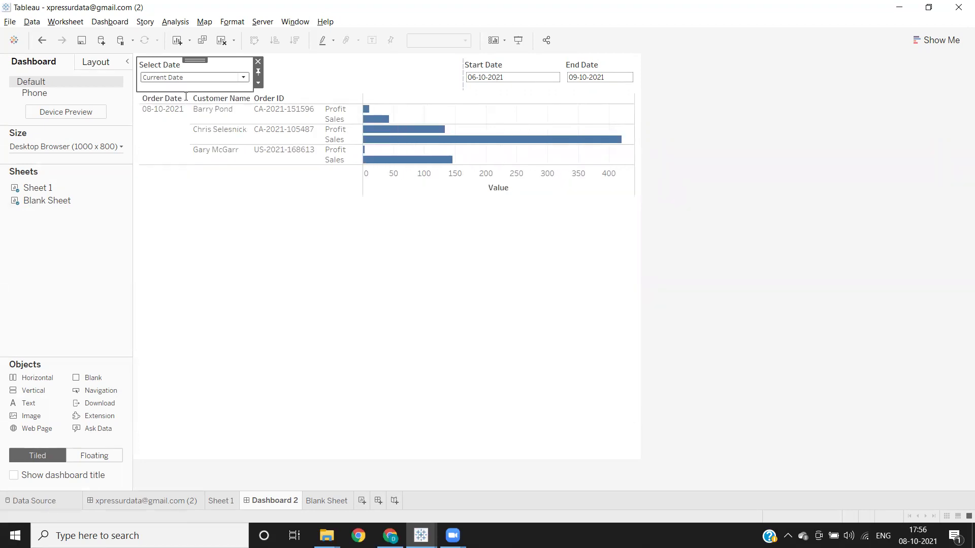
Turn off the fixed width of the blank sheet and set Select Date back to Current Date
click(305, 75)
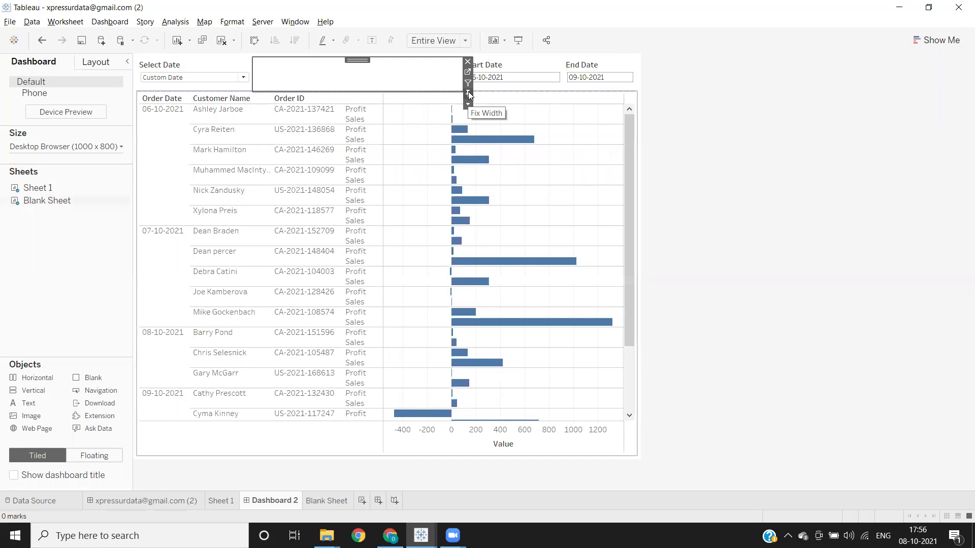
click(467, 62)
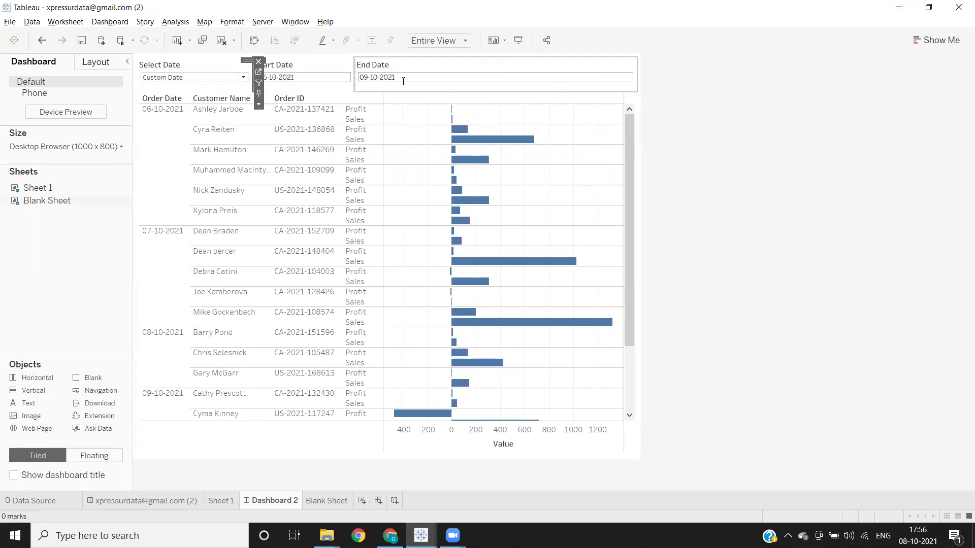
click(178, 77)
click(173, 77)
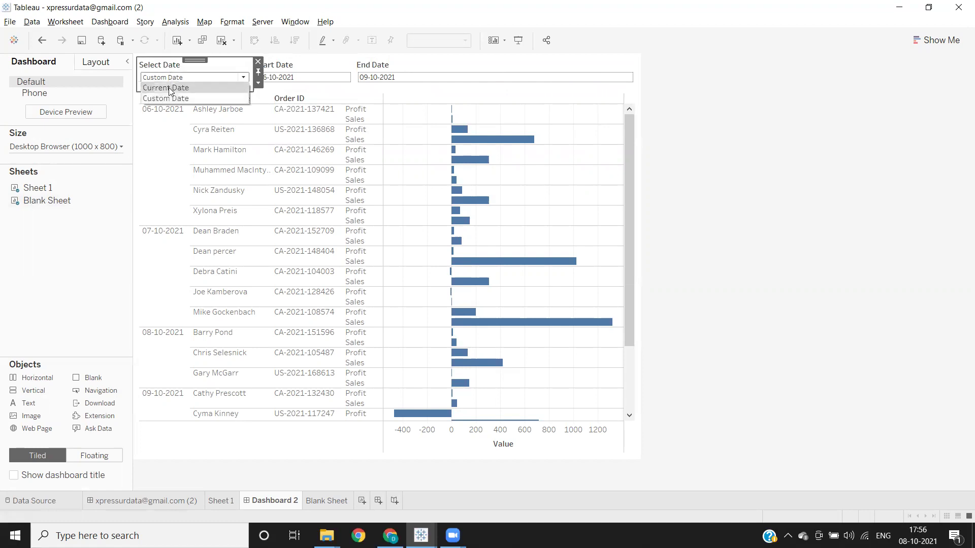
click(169, 87)
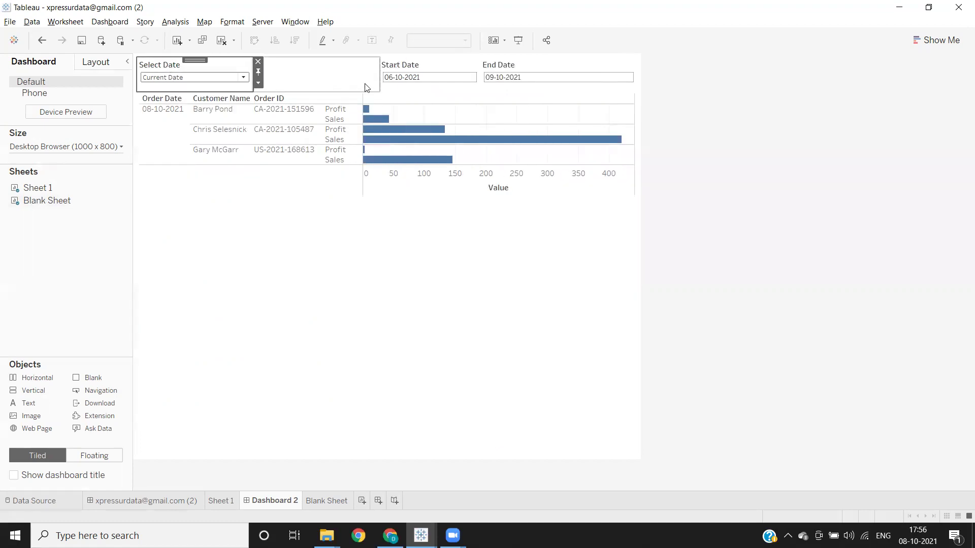
Narrow the End Date control in several adjustments so that the Start Date control beside it becomes wider
click(435, 68)
click(557, 60)
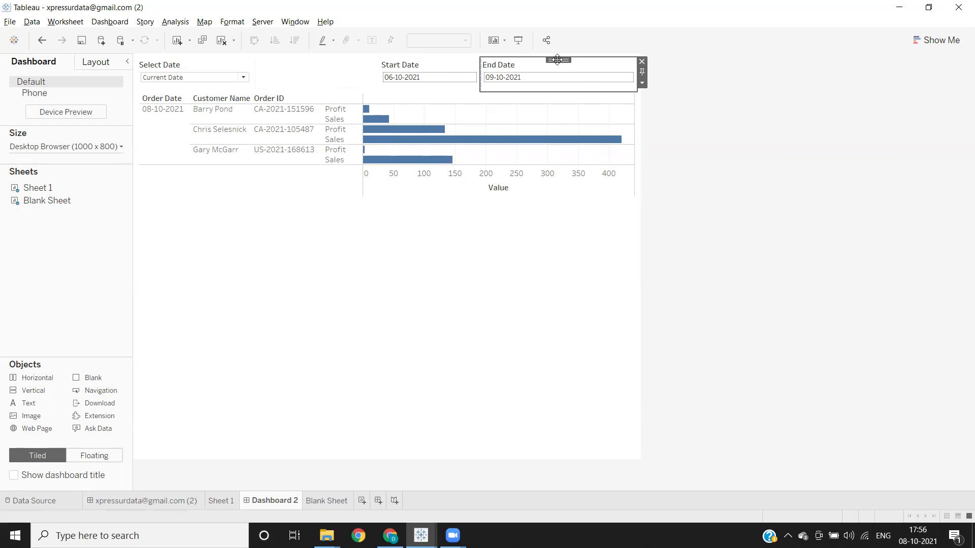
drag(481, 77, 535, 64)
click(415, 70)
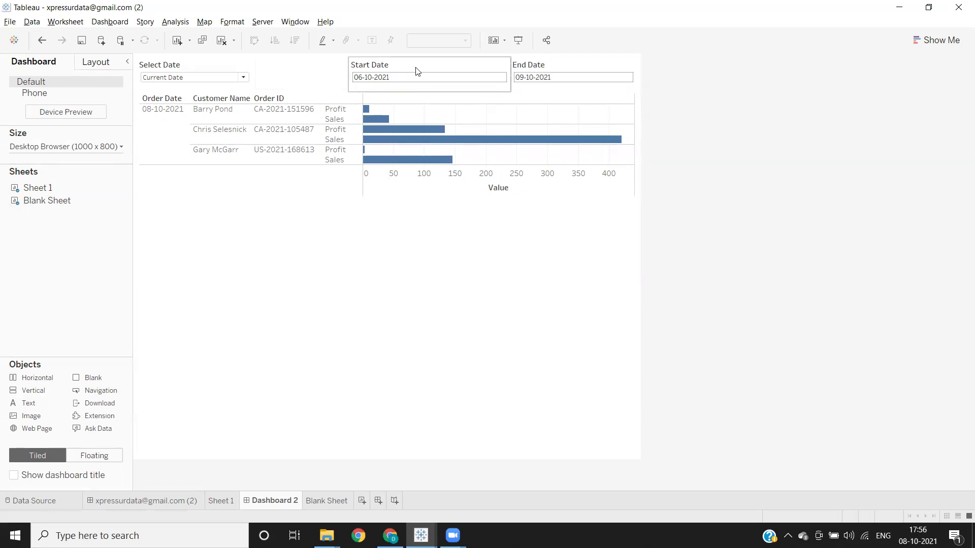
click(541, 71)
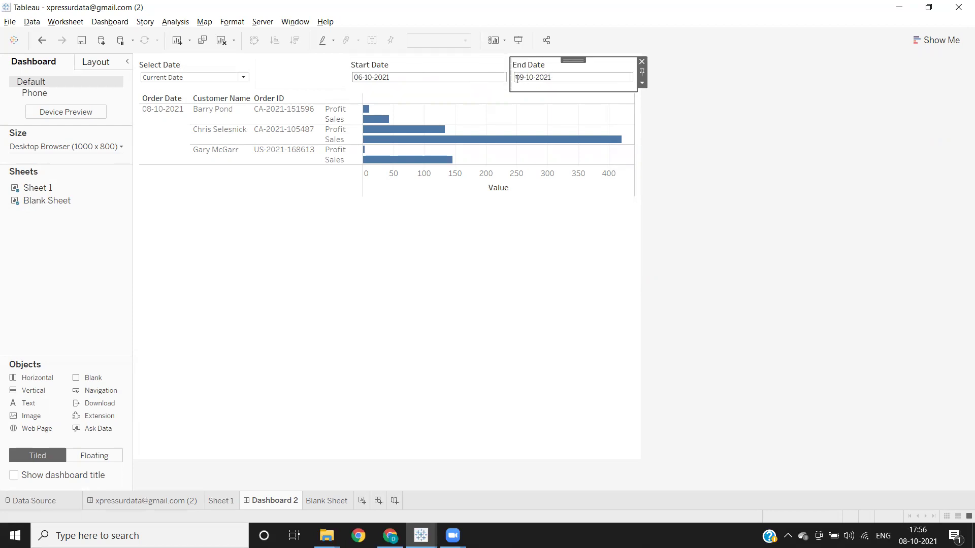
drag(513, 79, 537, 78)
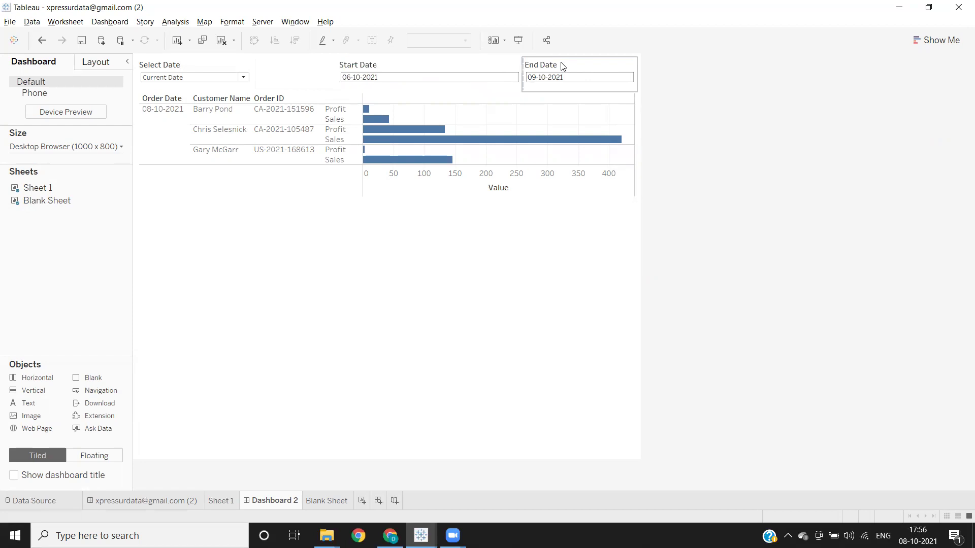
click(547, 71)
drag(522, 78, 546, 77)
click(599, 67)
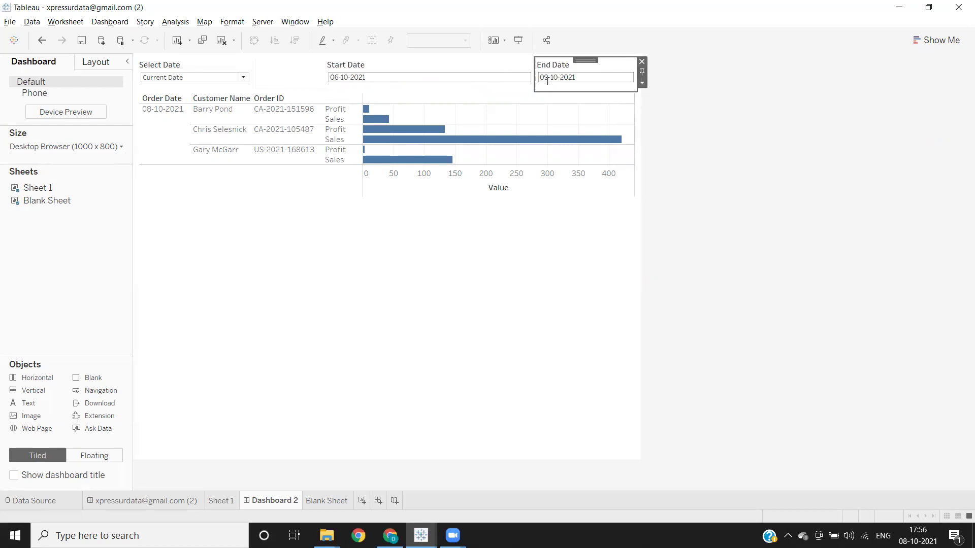
Narrow the End Date control slightly and shrink the Start Date control beside it to a similar width
drag(535, 81, 554, 78)
click(563, 71)
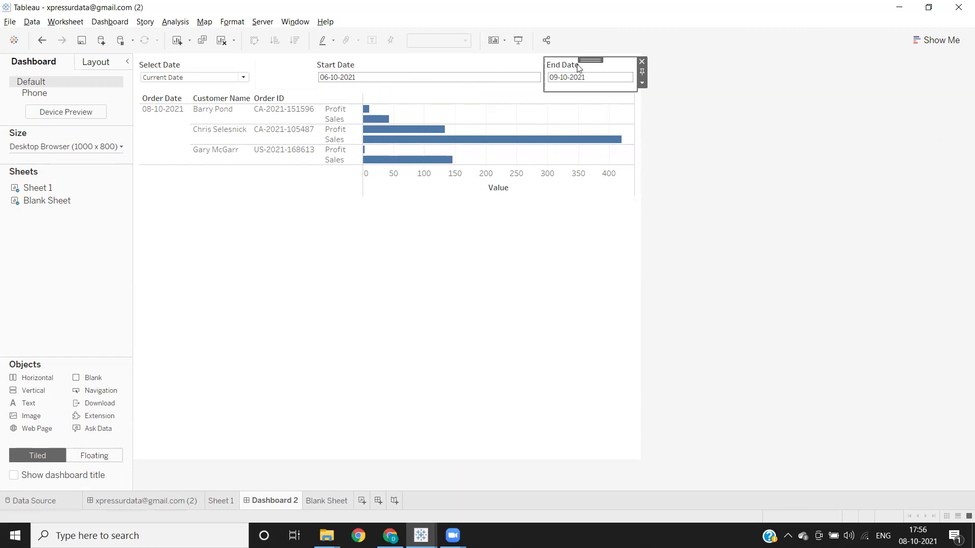
click(345, 65)
drag(314, 77, 447, 68)
click(457, 74)
Check the new control layout by switching Select Date to Custom Date and back to Current Date
click(207, 86)
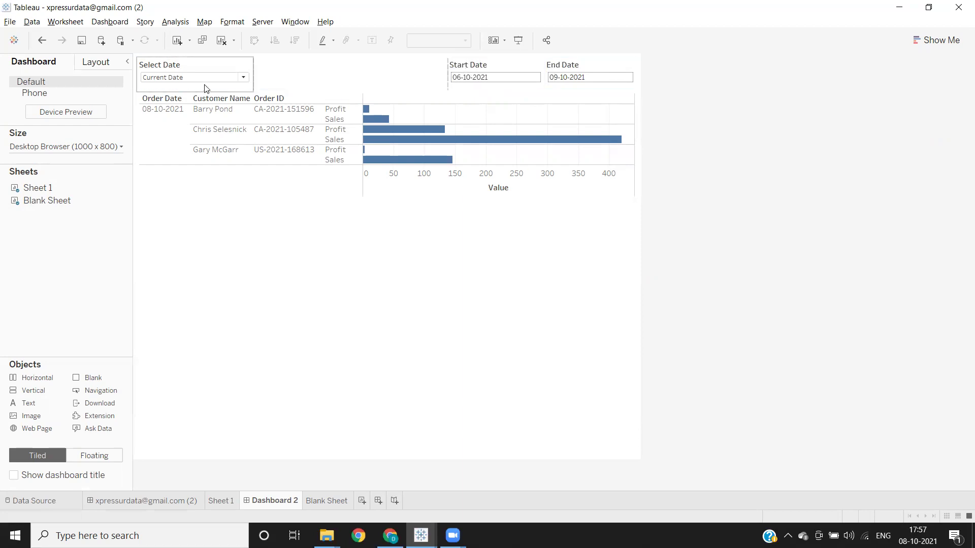
click(206, 77)
click(190, 97)
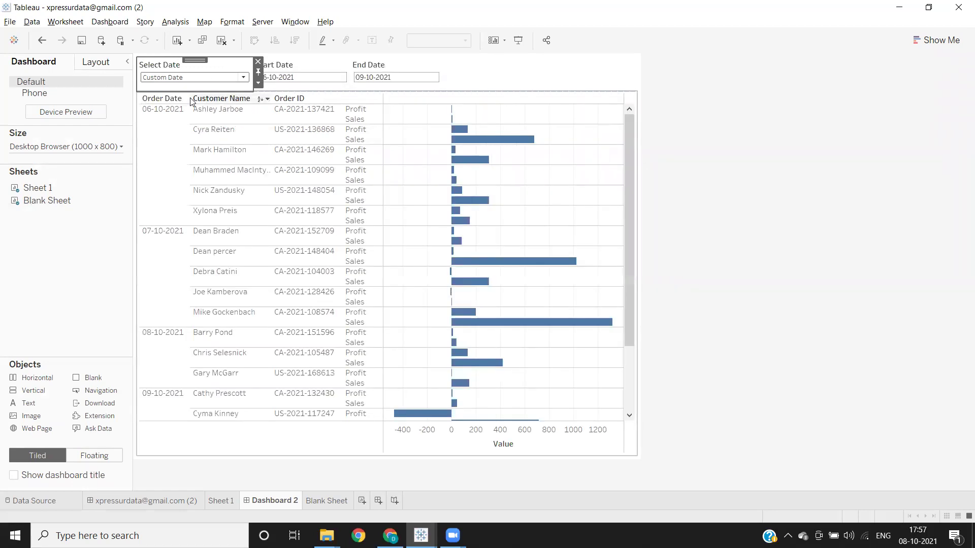
click(196, 80)
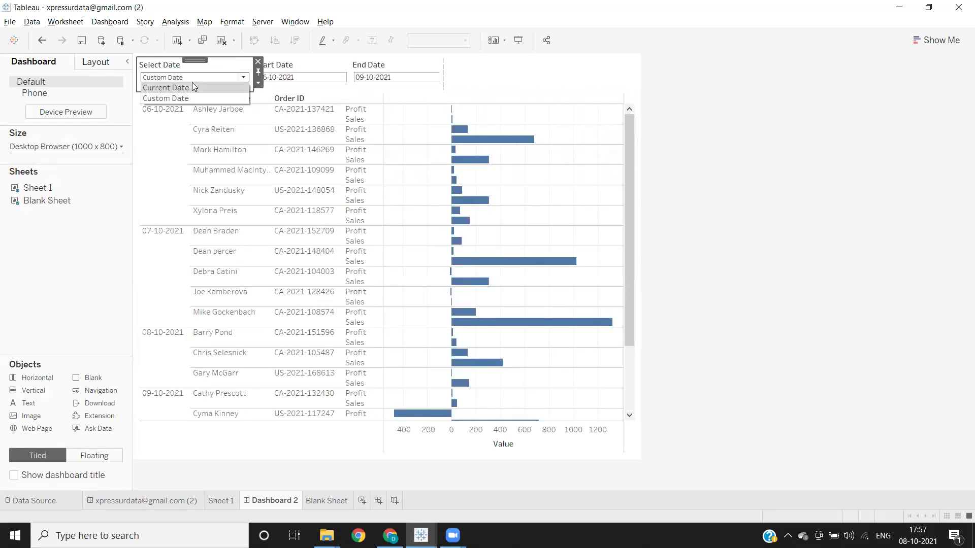
click(193, 84)
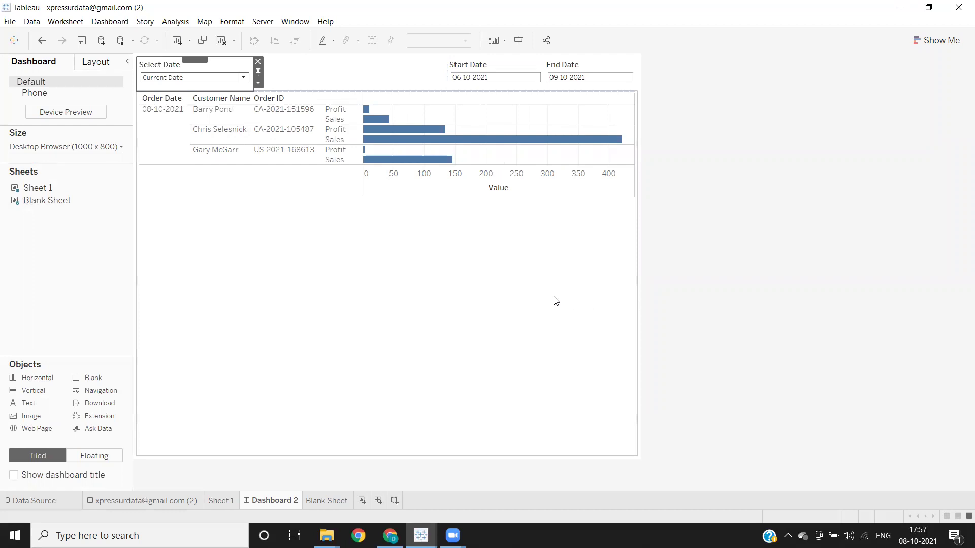
Set the fit of the orders bar chart on the dashboard to Entire View
click(520, 196)
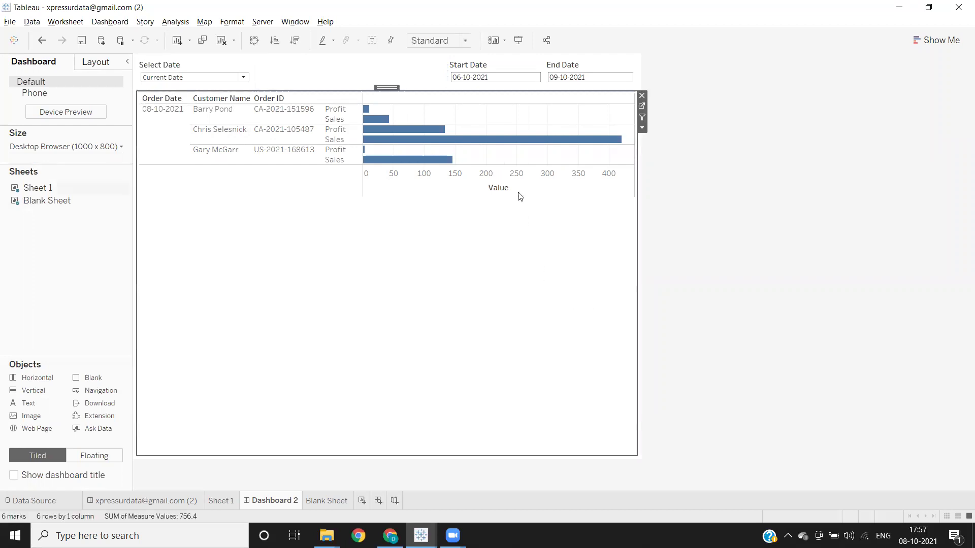
click(642, 128)
mouse_move(661, 165)
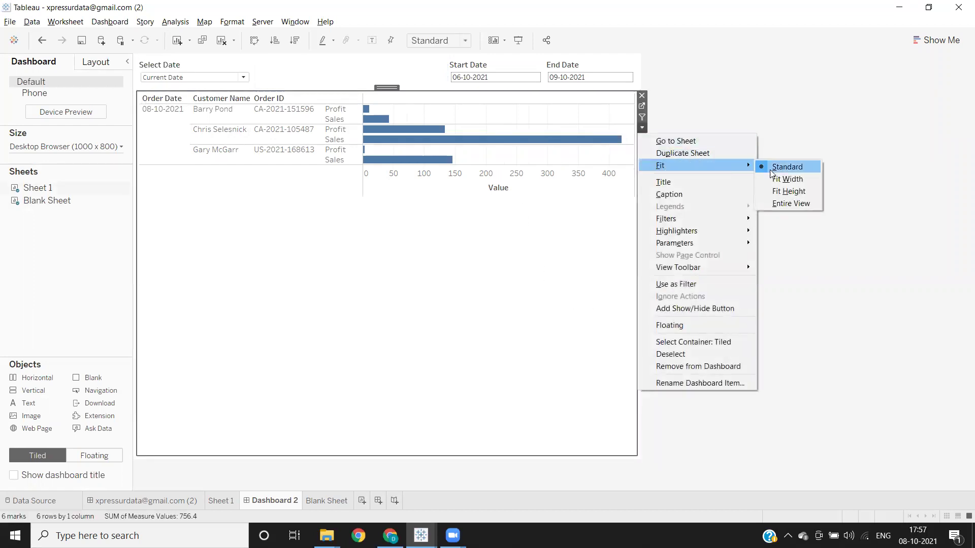
click(782, 205)
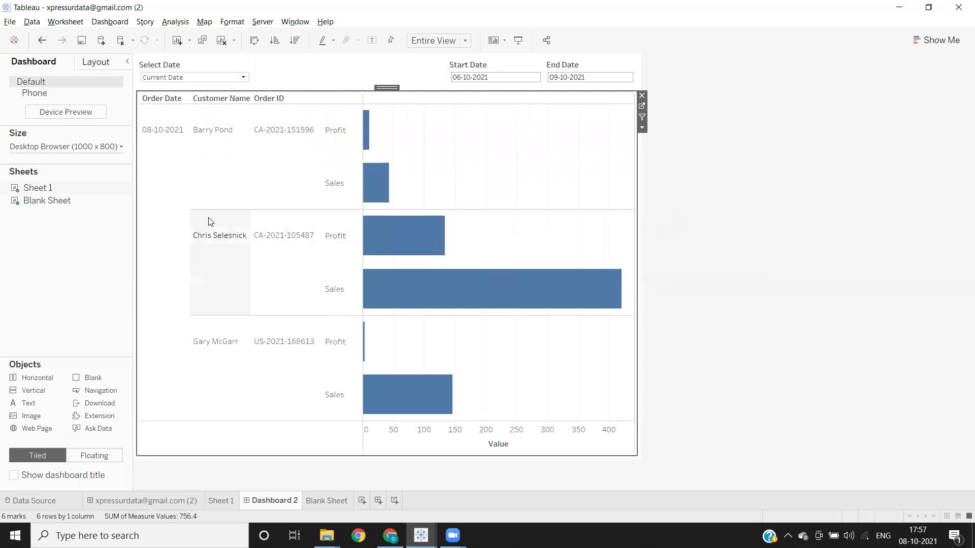
Add a floating blank object over the Start Date and End Date controls, resized to about 362 by 60 to cover both
click(88, 457)
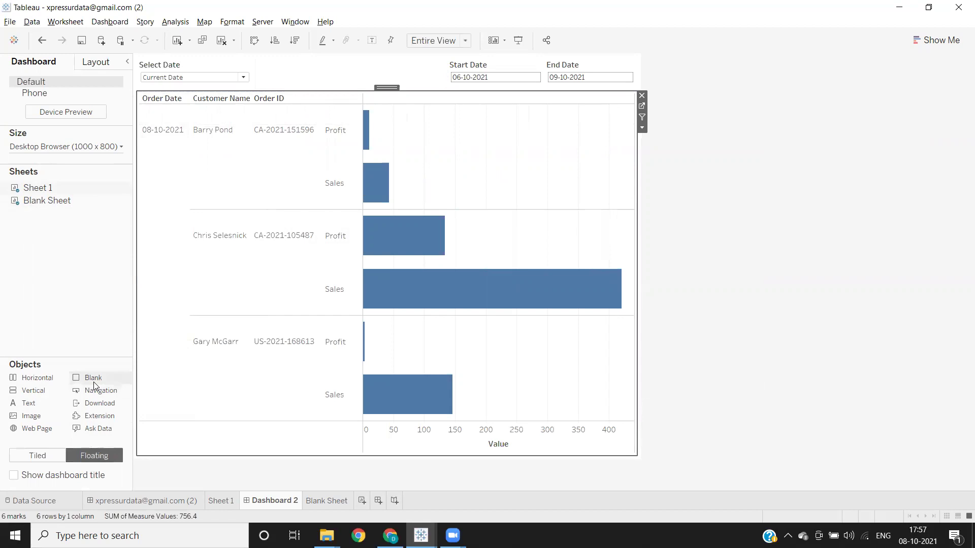
drag(95, 378, 449, 55)
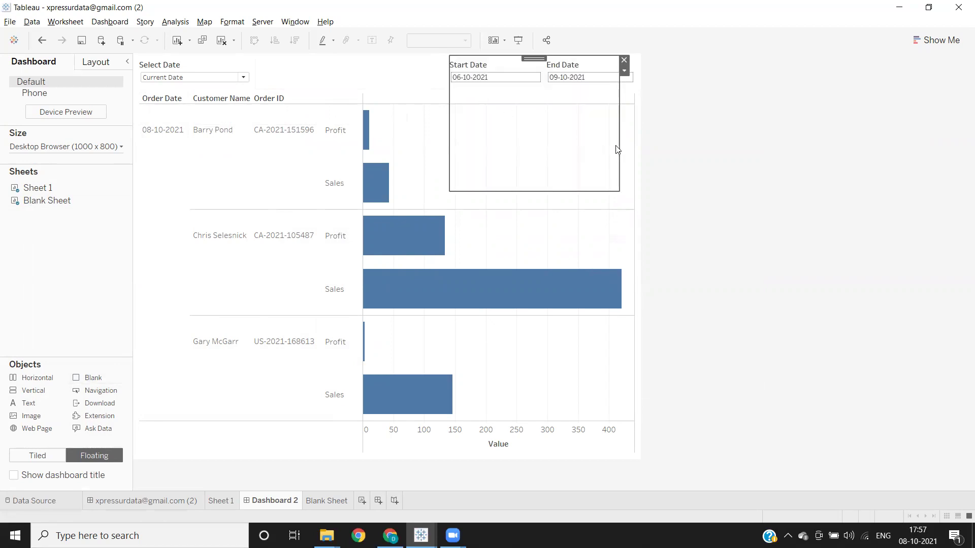
drag(623, 147, 634, 142)
drag(516, 191, 500, 82)
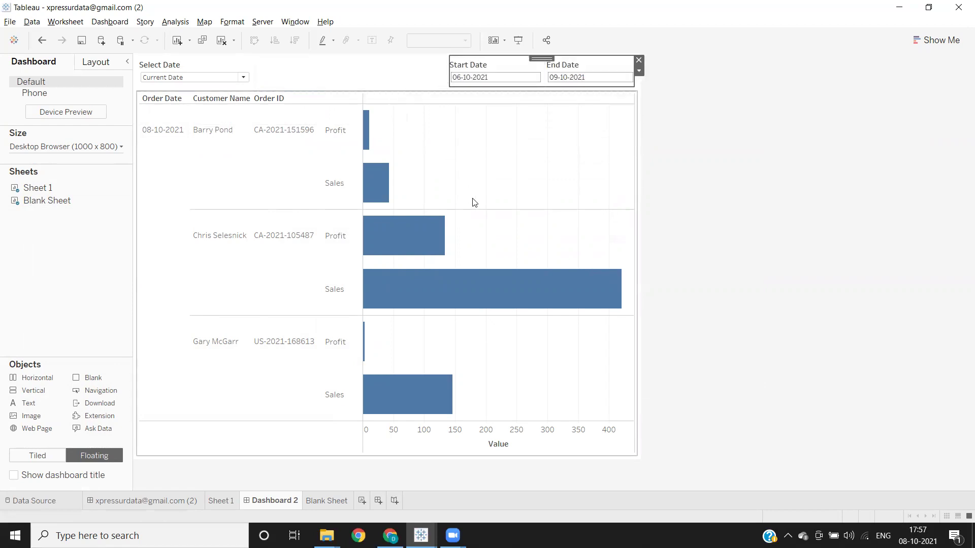
Give the floating blank object a white background, nudge its edge outward beside Start Date, and deselect it
click(94, 62)
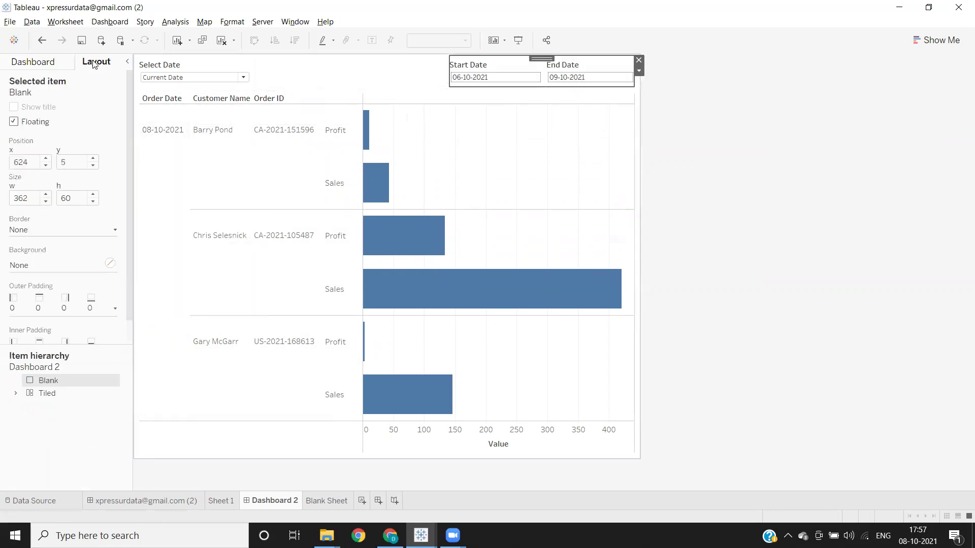
click(23, 269)
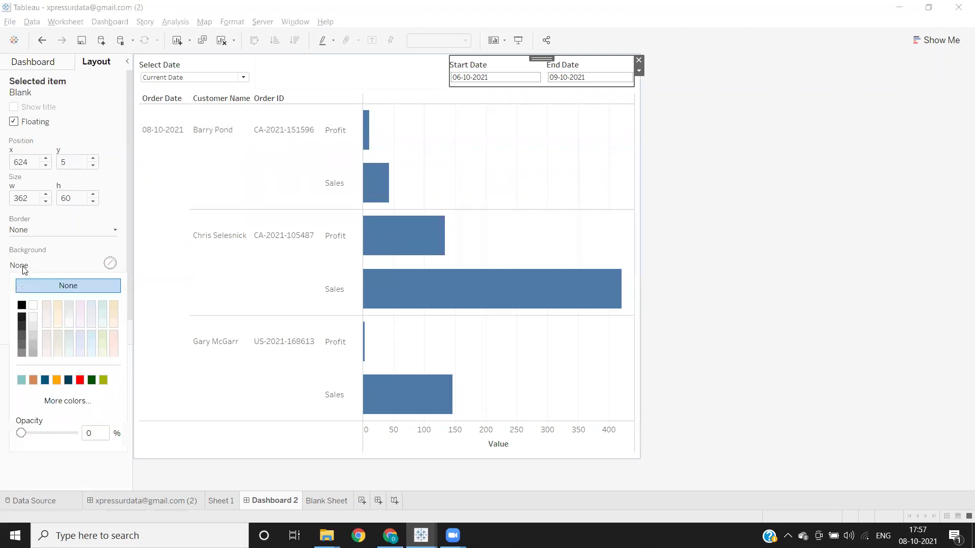
click(33, 306)
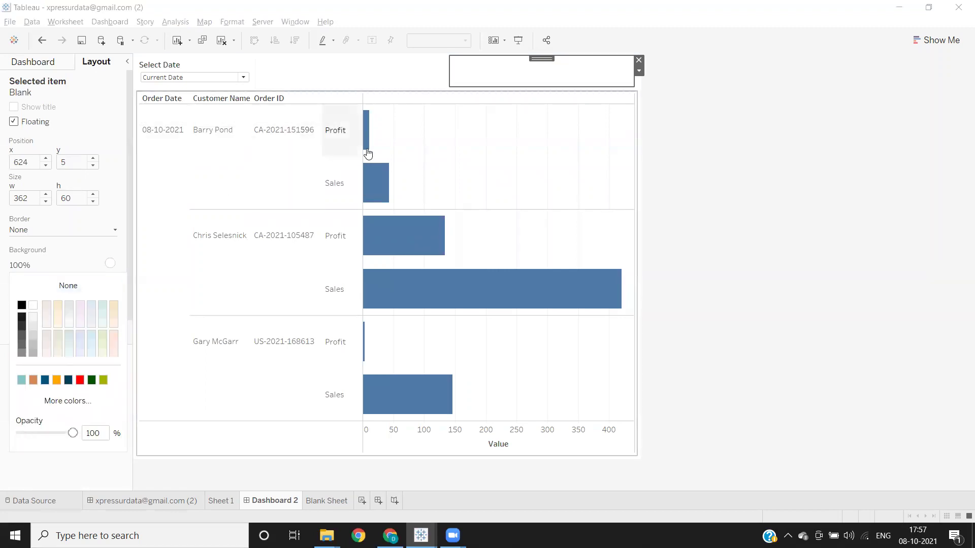
drag(451, 80, 448, 77)
click(725, 157)
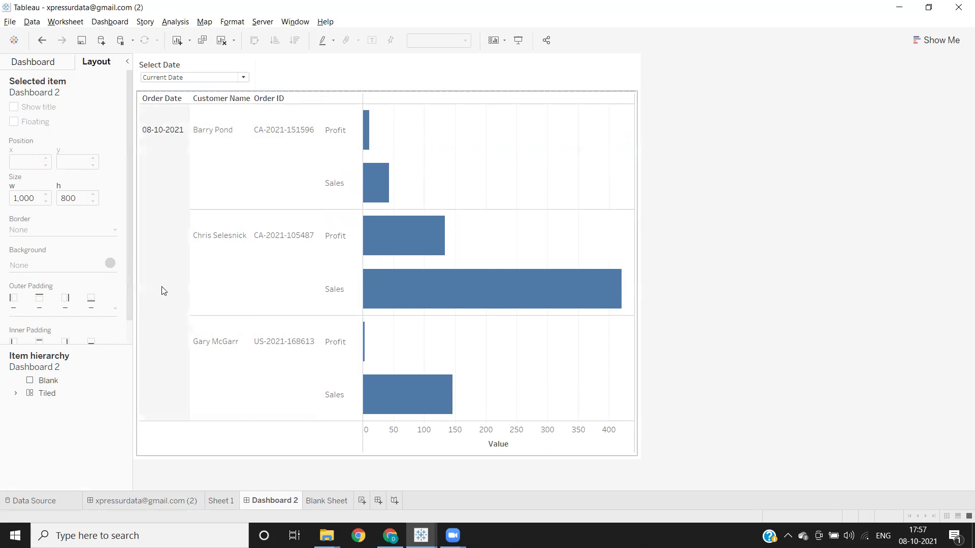
Set Select Date to Custom Date to test the start and end date controls with the white cover in place
click(172, 77)
click(169, 98)
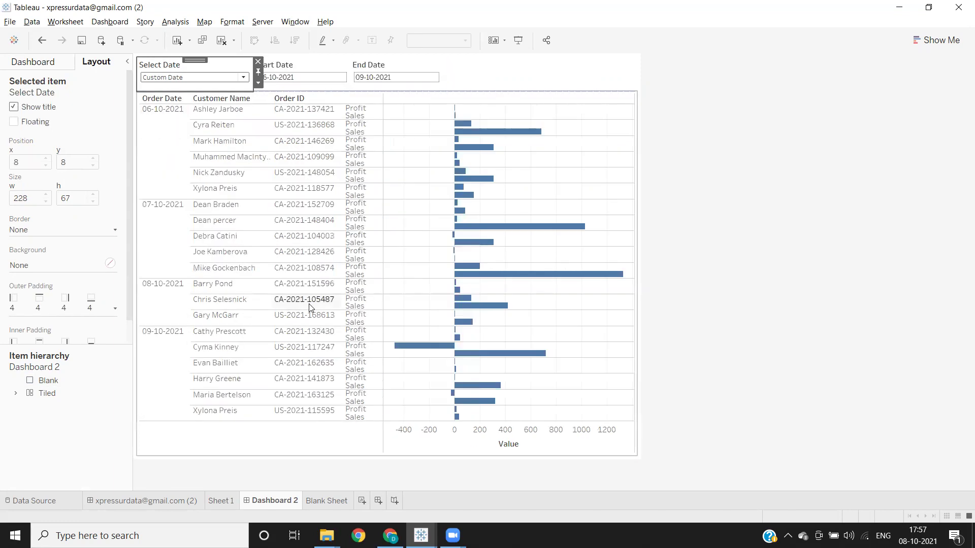
click(794, 202)
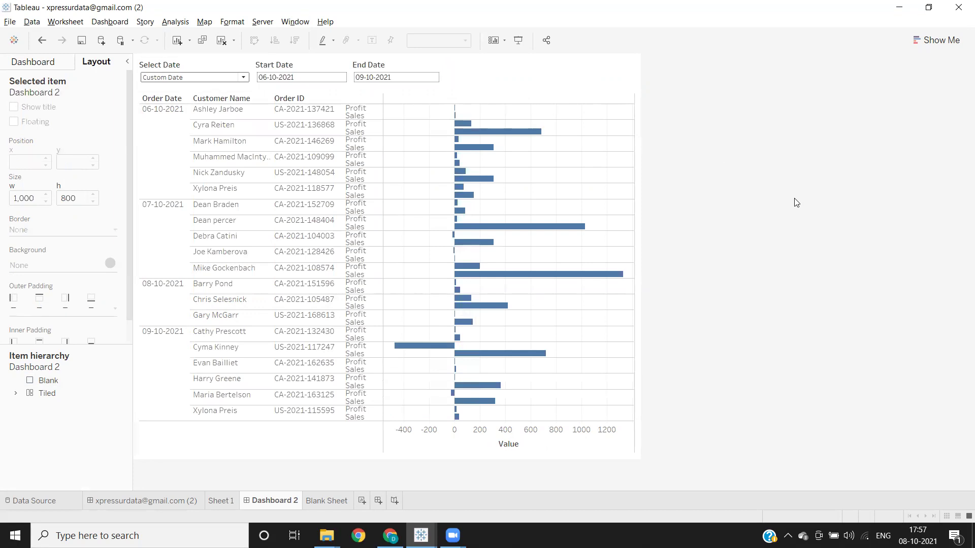
Set the Start Date to 07-10-2021 and the End Date to 08-10-2021
click(283, 78)
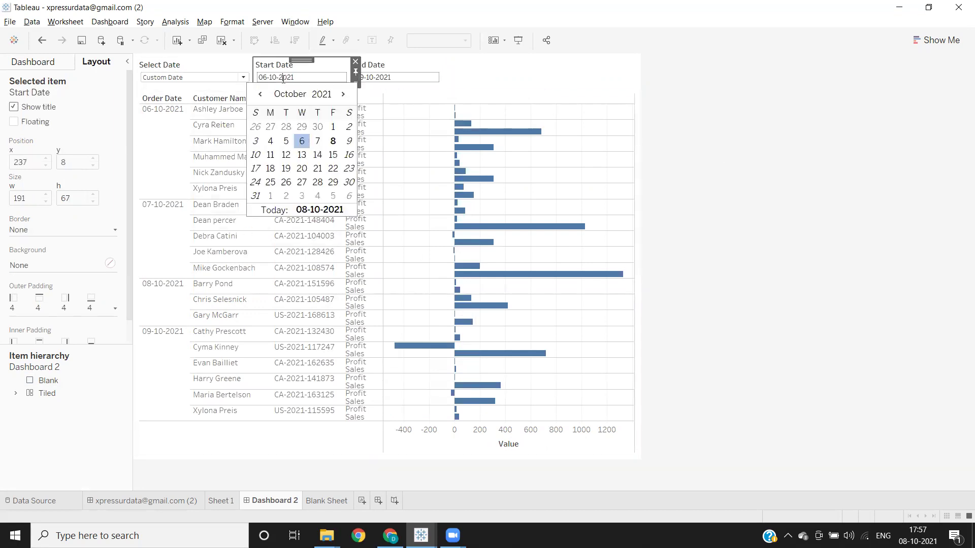
click(318, 141)
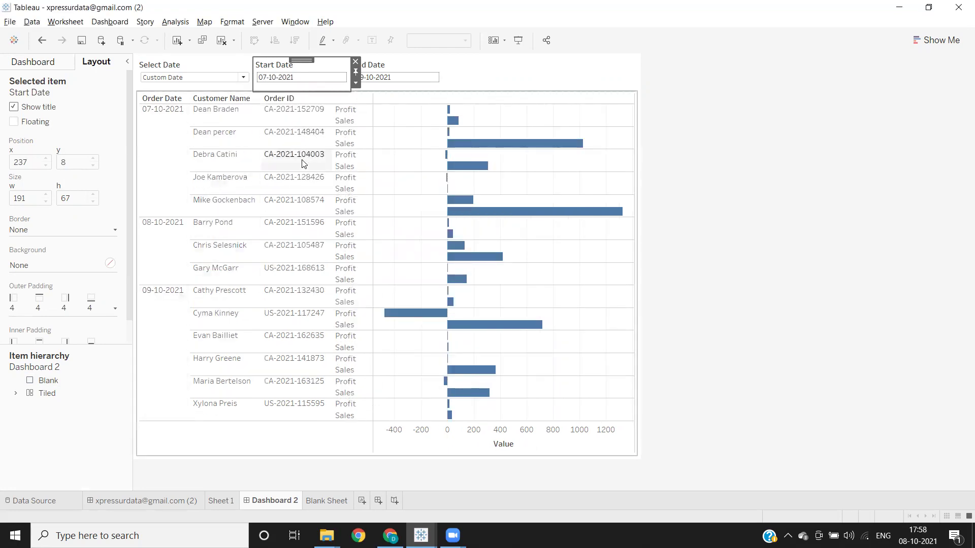
click(368, 78)
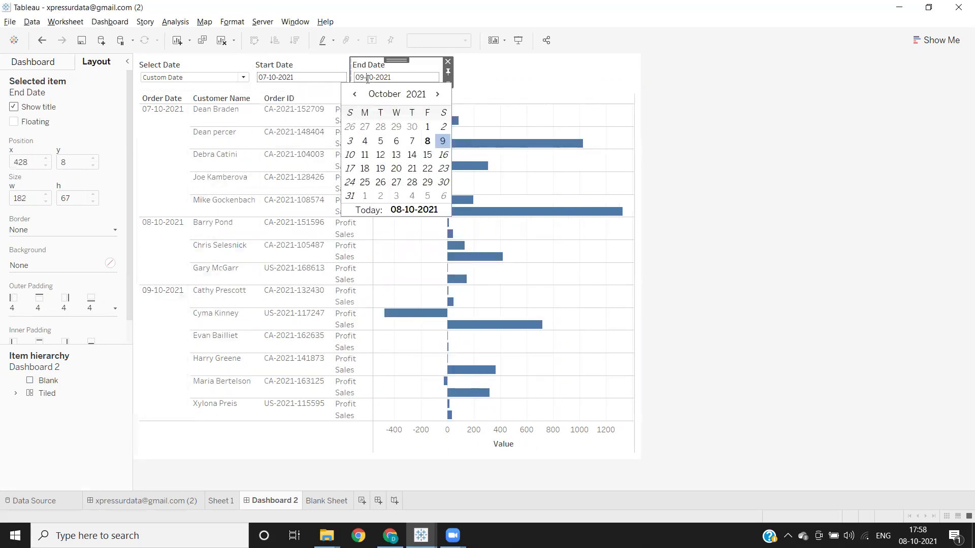
click(428, 141)
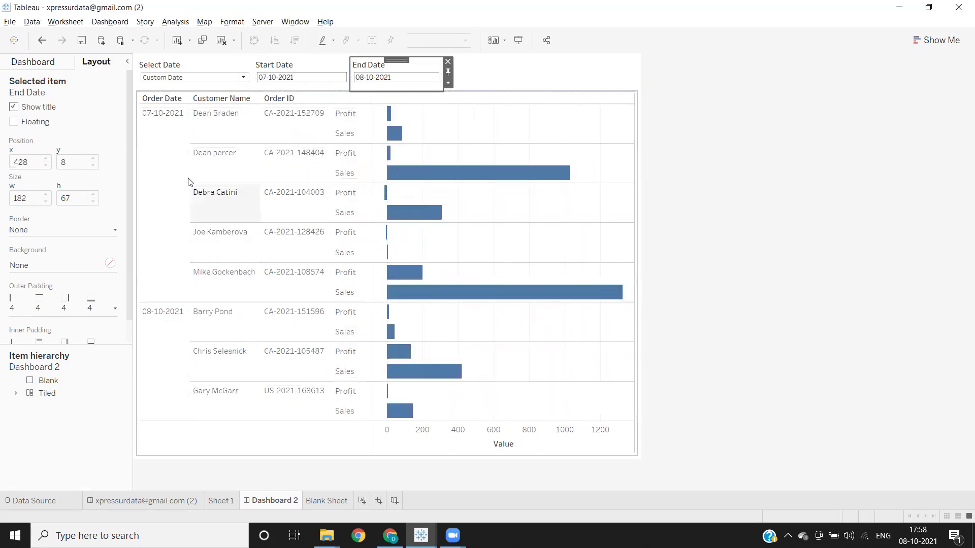
Open the list of Select Date options
click(167, 80)
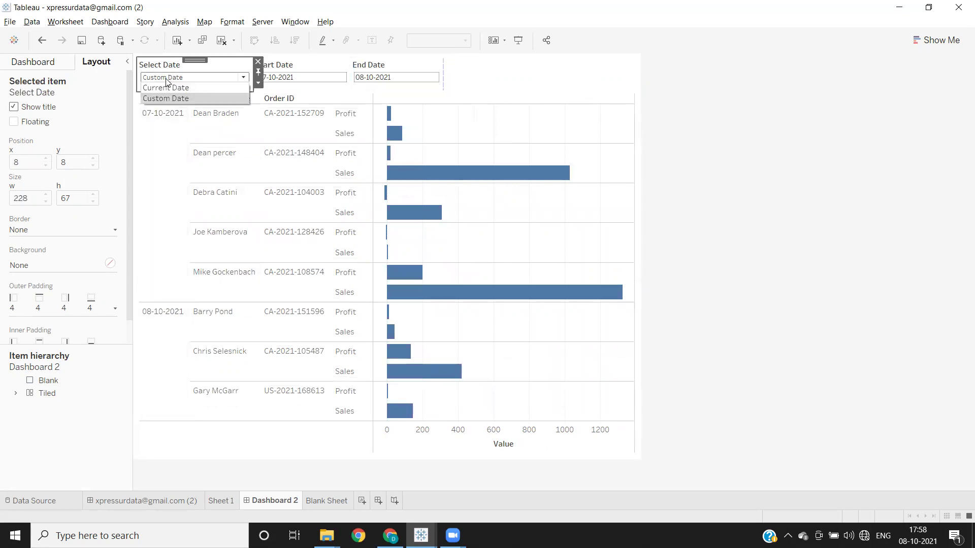